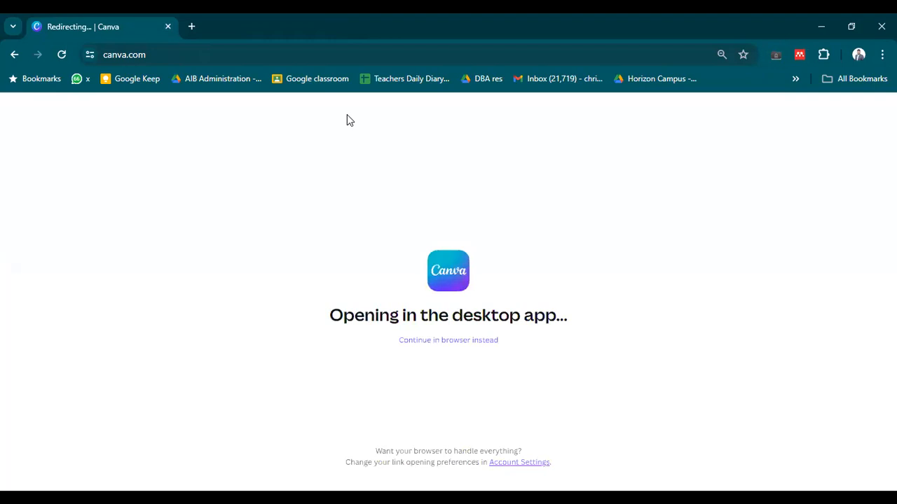
# Continue to Canva in the browser and create a blank video design, keeping it in the browser
pyautogui.click(479, 341)
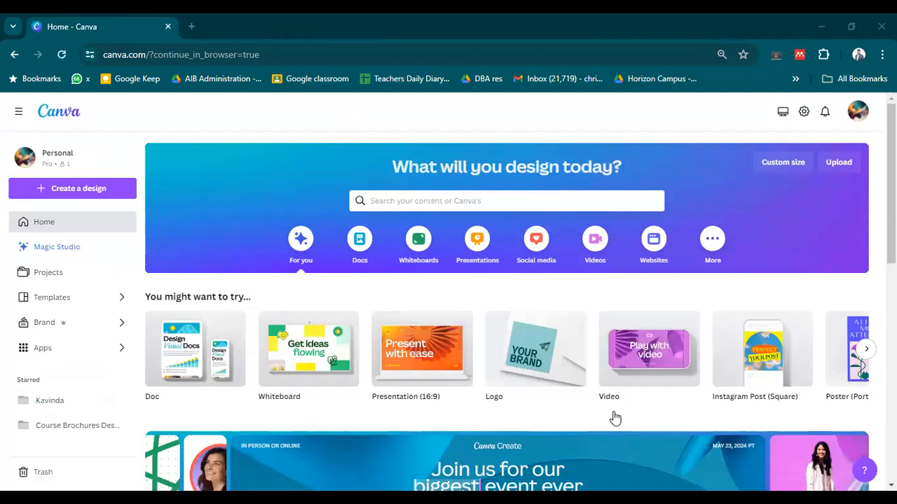
pyautogui.click(645, 379)
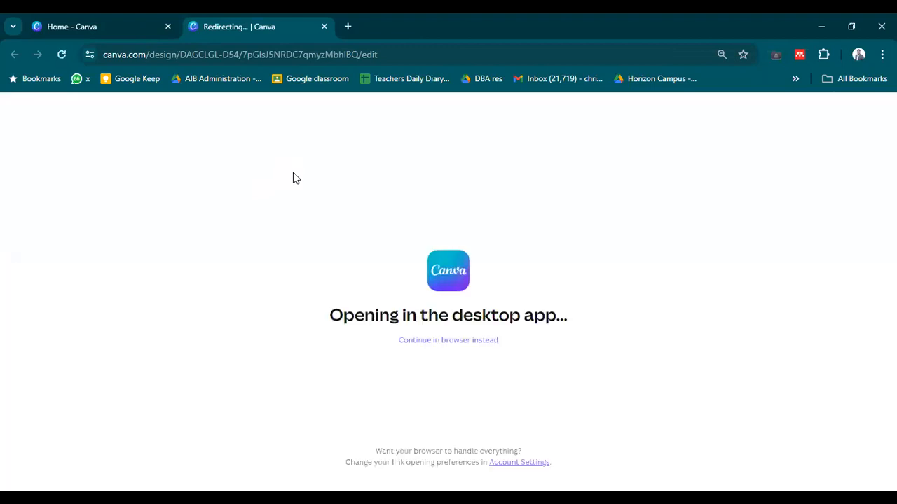
pyautogui.click(447, 346)
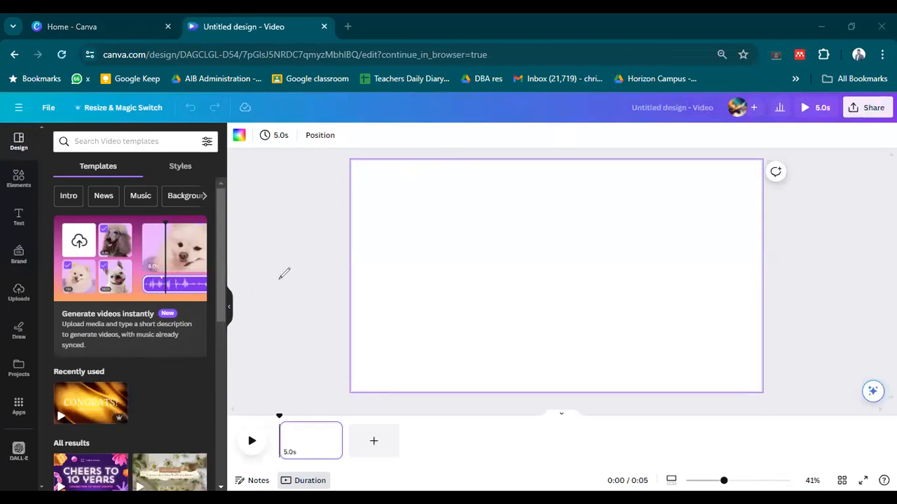
pyautogui.moveTo(52, 436)
pyautogui.mouseDown()
pyautogui.moveTo(224, 476)
pyautogui.moveTo(63, 475)
pyautogui.moveTo(38, 426)
pyautogui.mouseUp()
pyautogui.moveTo(315, 316)
pyautogui.mouseDown()
pyautogui.moveTo(246, 320)
pyautogui.moveTo(269, 307)
pyautogui.mouseUp()
pyautogui.moveTo(197, 345); pyautogui.dragTo(335, 331)
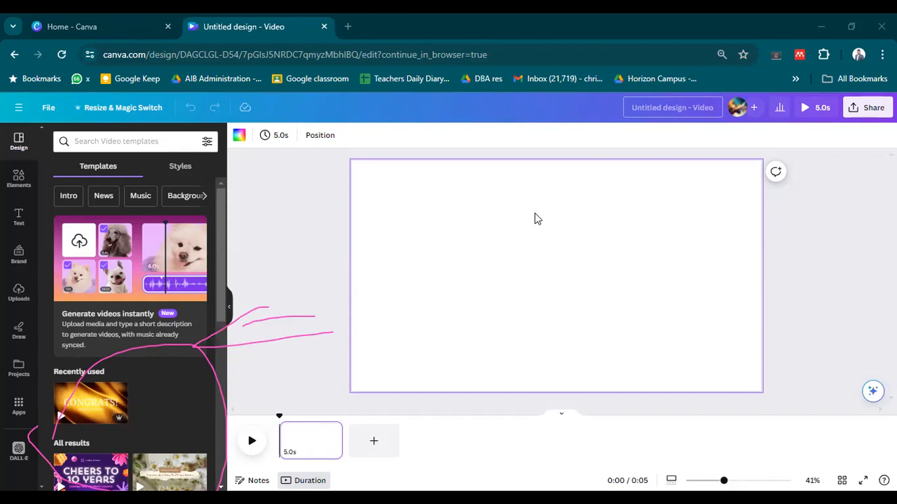
# Apply the yellow "Forgotten Strangers" page of the Yellow Red Modern Retro Aesthetic template to the blank video page
pyautogui.scroll(-4, 184, 294)
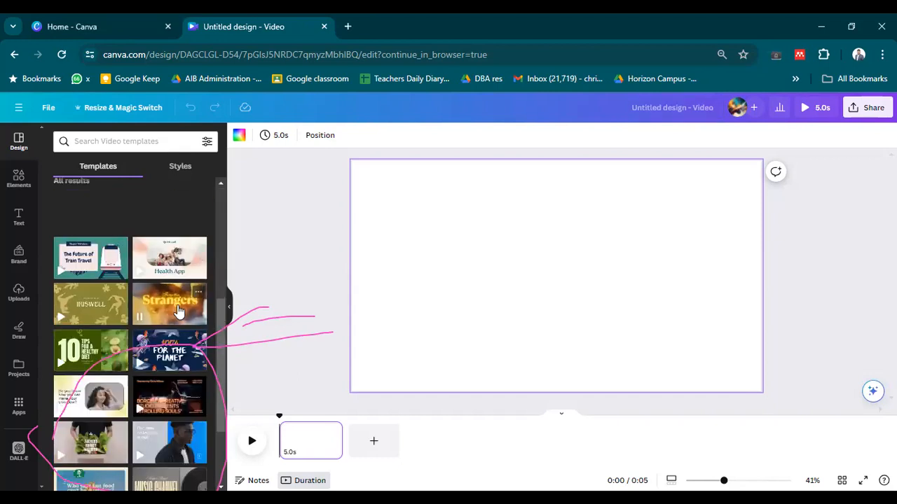
pyautogui.click(177, 309)
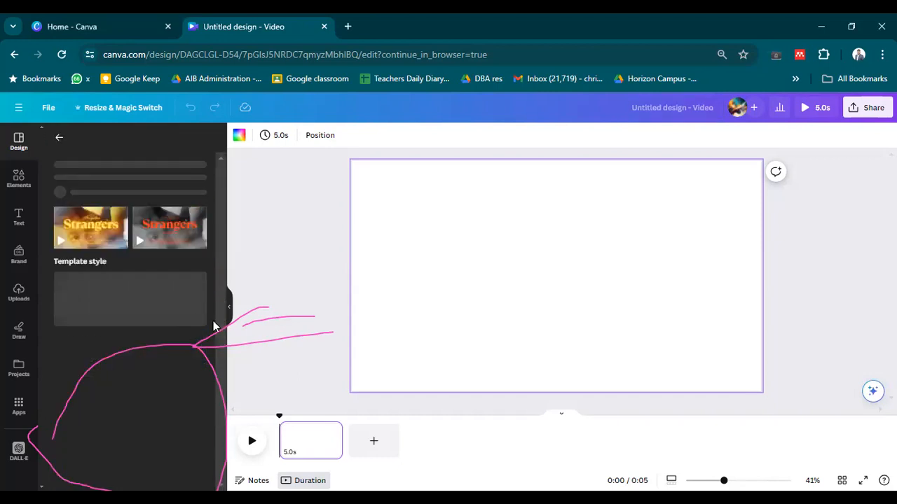
pyautogui.click(84, 300)
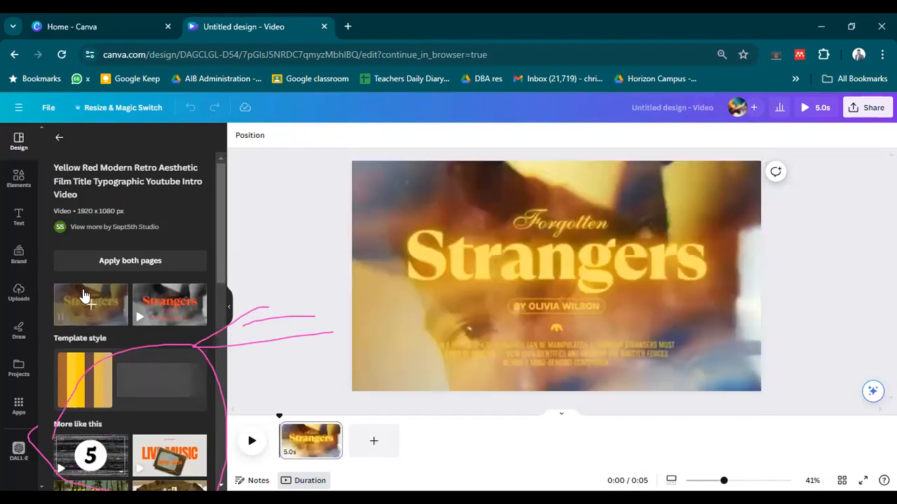
pyautogui.scroll(-1, 187, 306)
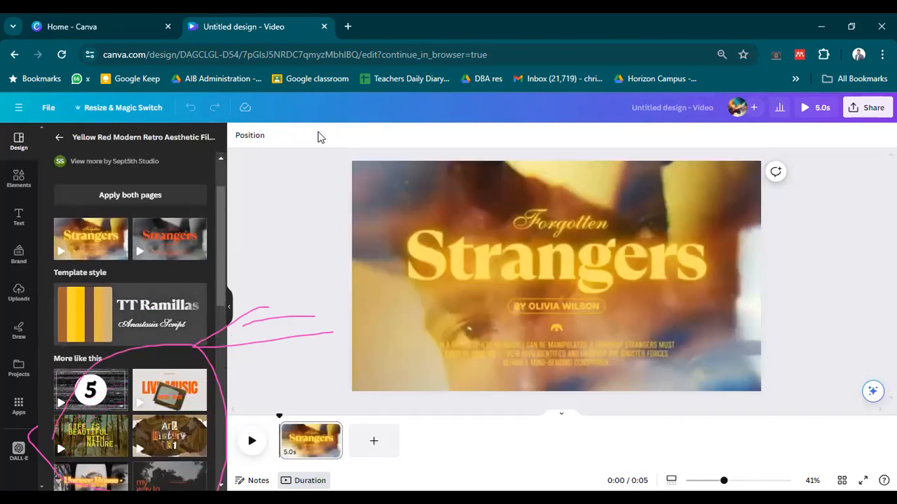
pyautogui.click(445, 181)
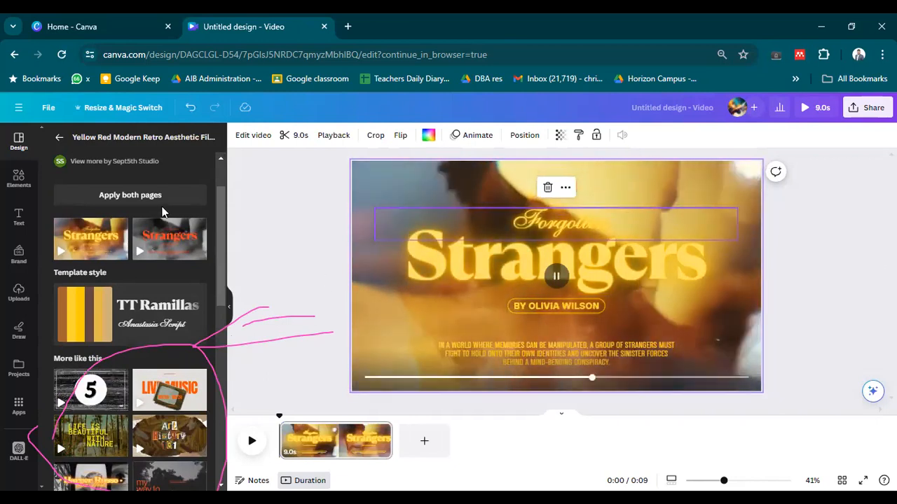
# Search the video templates for "EDucation" and apply the pink "Online Learning & Course" template to the page
pyautogui.scroll(1, 174, 162)
pyautogui.click(60, 139)
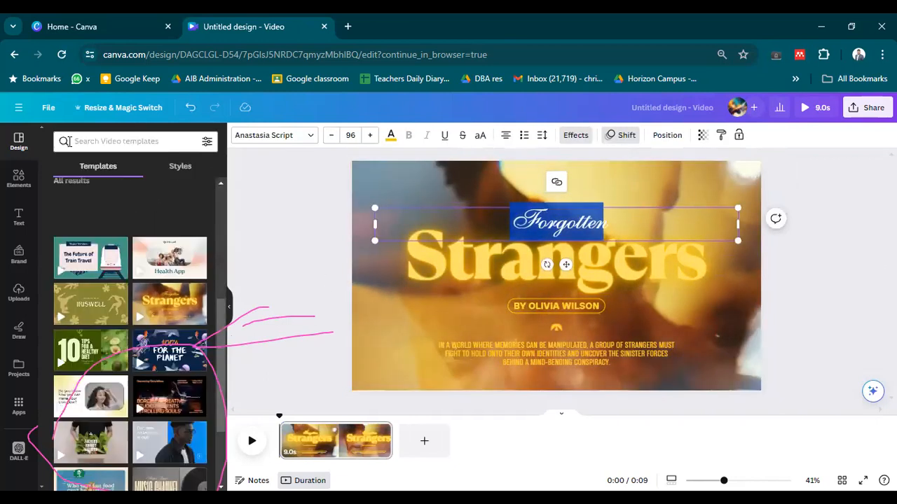
pyautogui.click(129, 143)
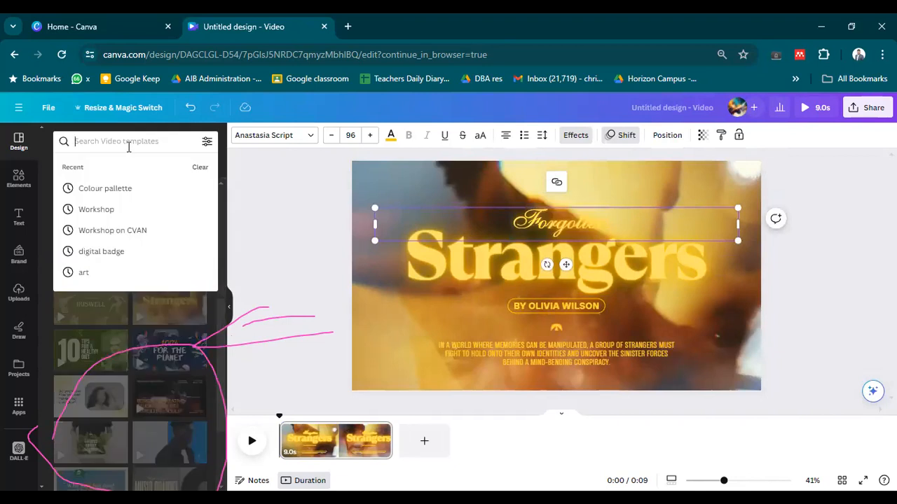
pyautogui.write('EDucation')
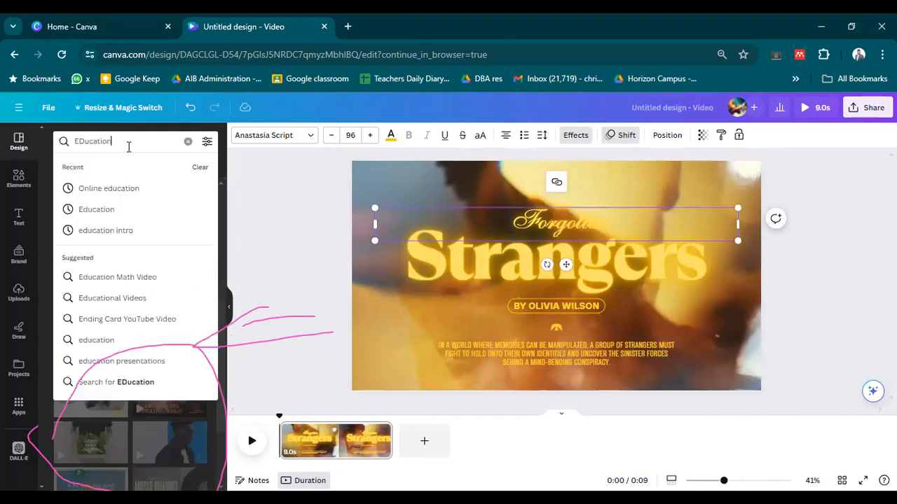
pyautogui.press('Return')
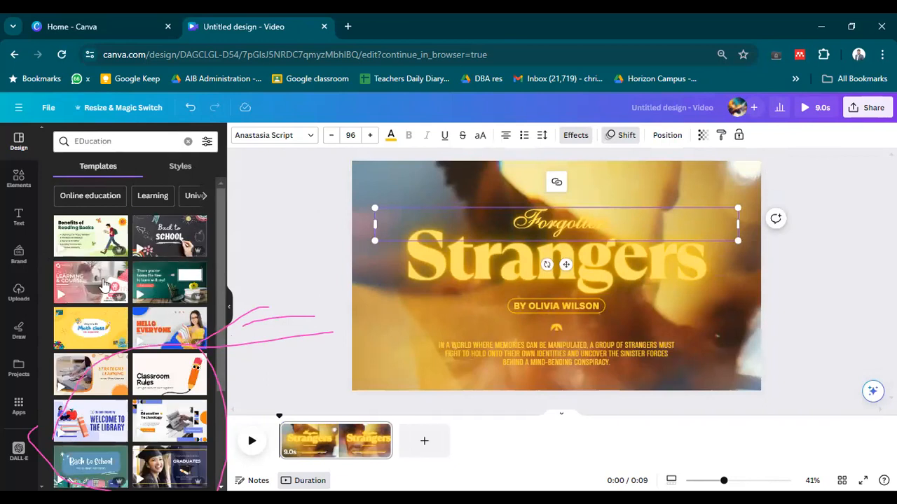
pyautogui.click(103, 284)
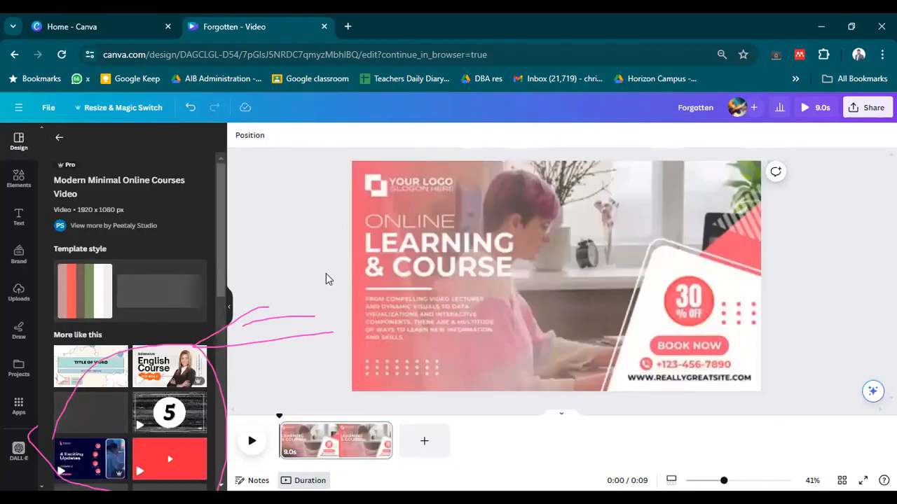
pyautogui.scroll(-2, 110, 336)
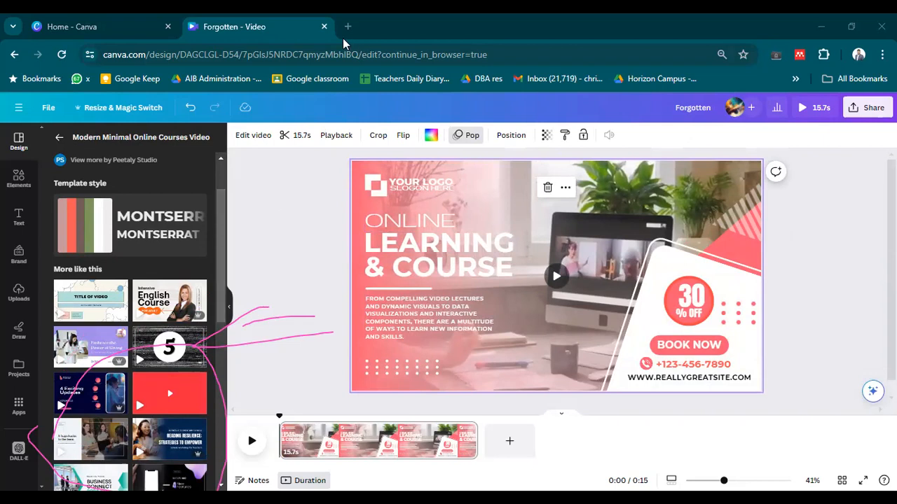
# Close the video design's tab and reopen the "Forgotten - Video" design from the browsing history
pyautogui.click(325, 28)
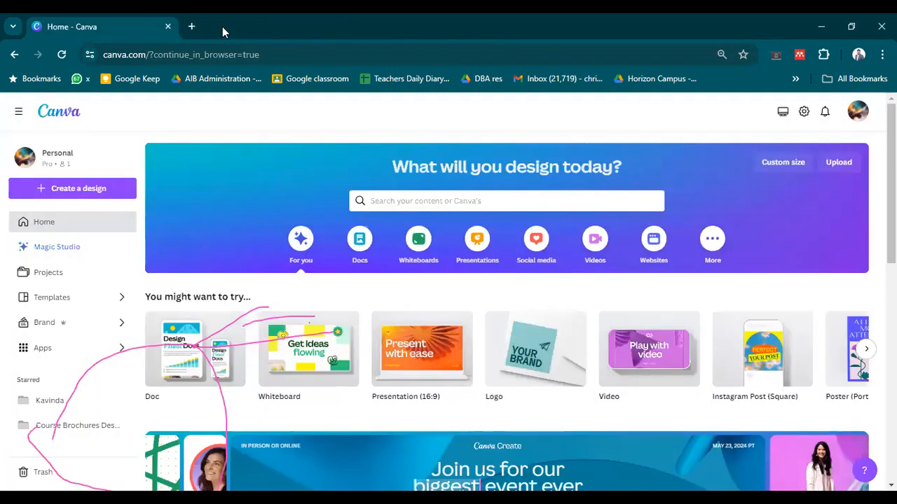
pyautogui.click(858, 54)
pyautogui.click(882, 54)
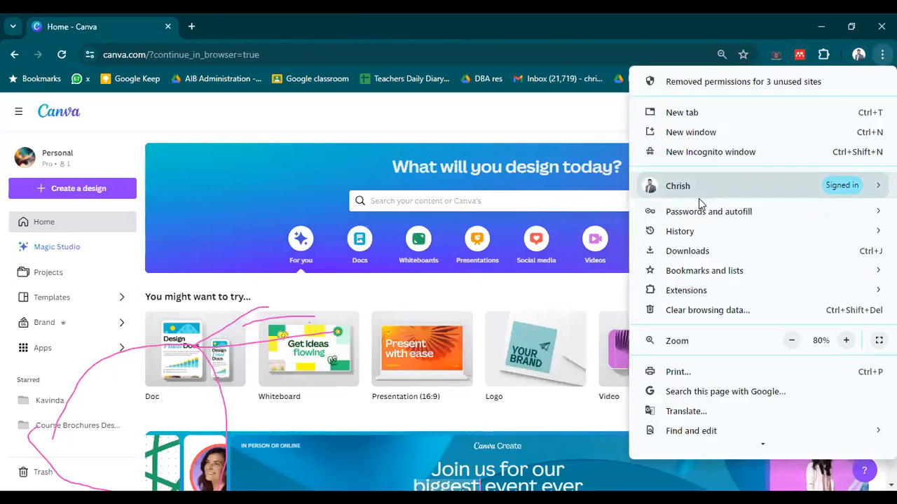
pyautogui.moveTo(679, 232)
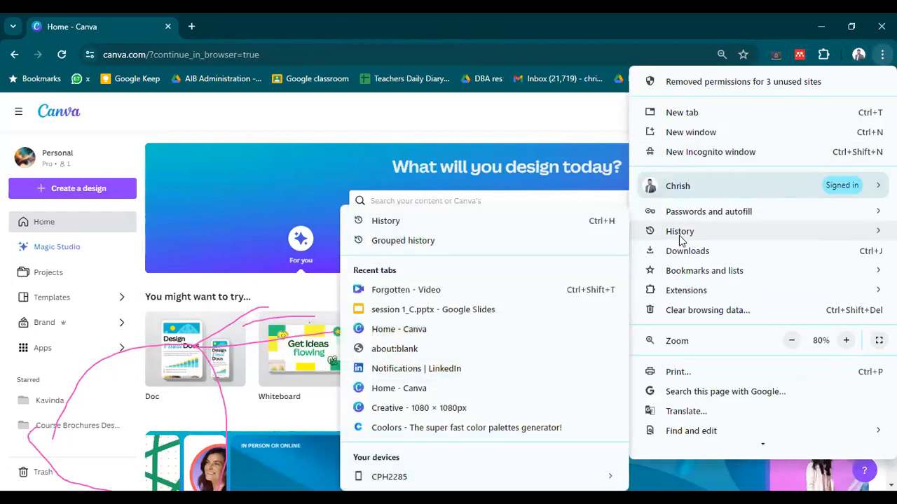
pyautogui.click(479, 288)
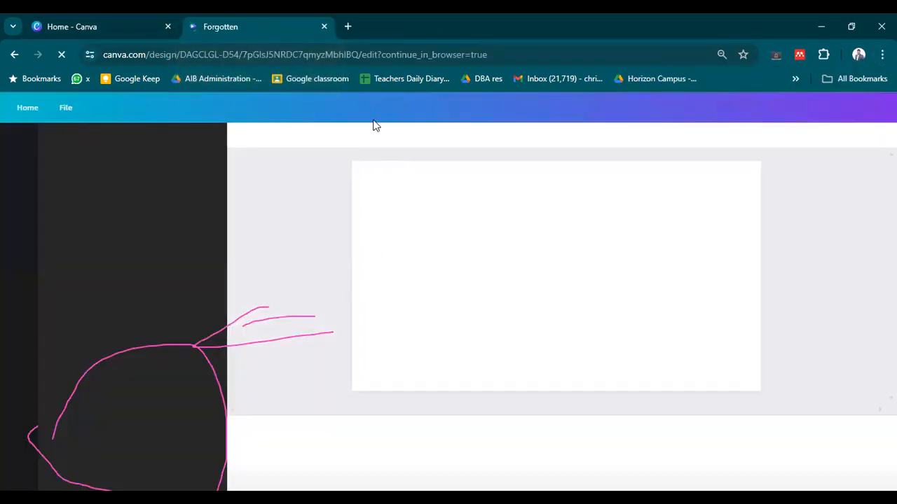
# Search Google in a new tab for "Portfolio of a graphic designer in sri lanka"
pyautogui.click(347, 26)
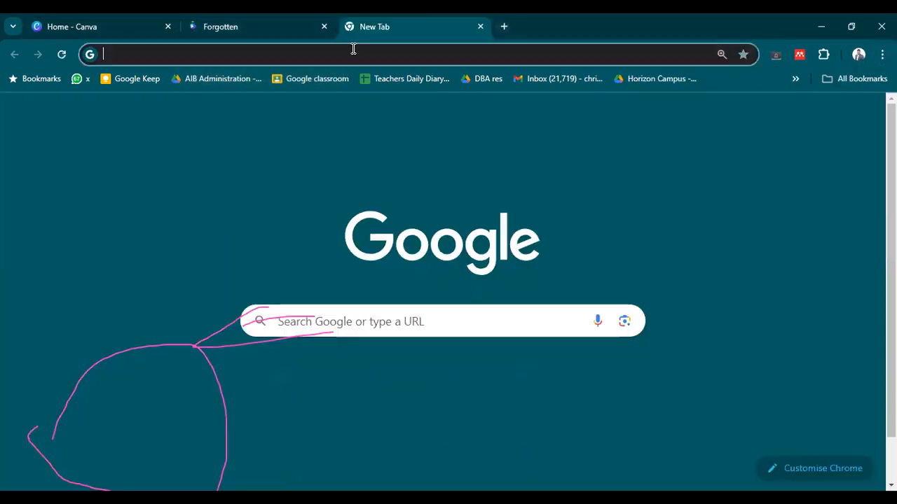
pyautogui.write('Portfol')
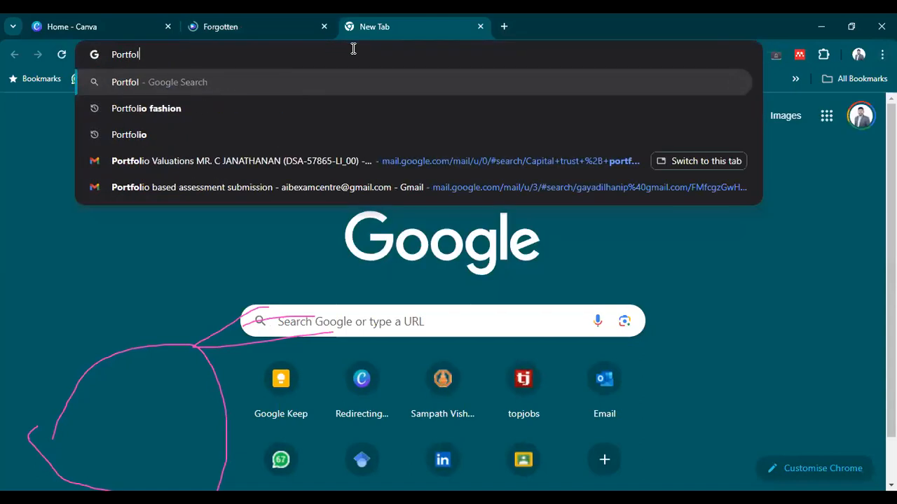
pyautogui.write('io of a graph')
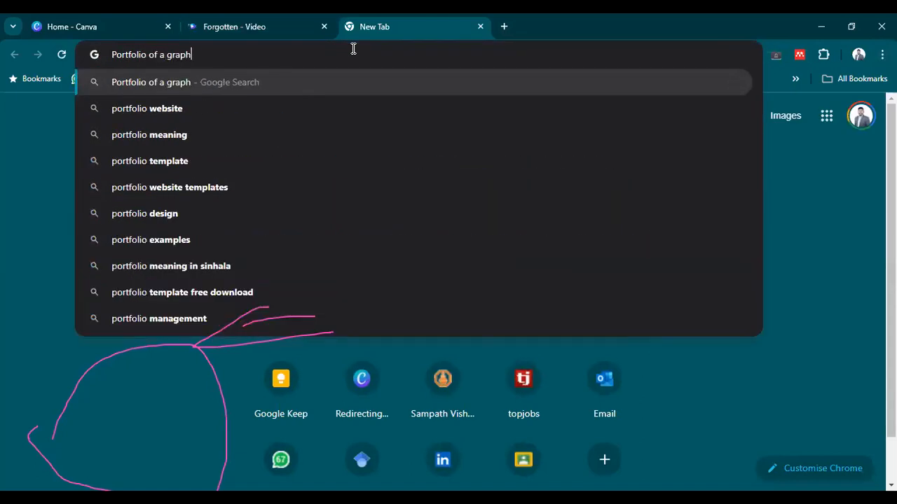
pyautogui.write('ic designer in sri lanka')
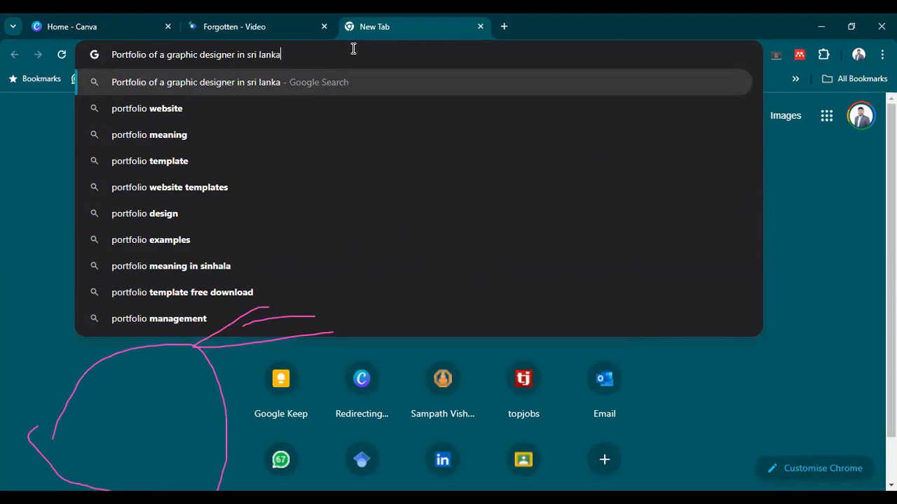
pyautogui.press('Return')
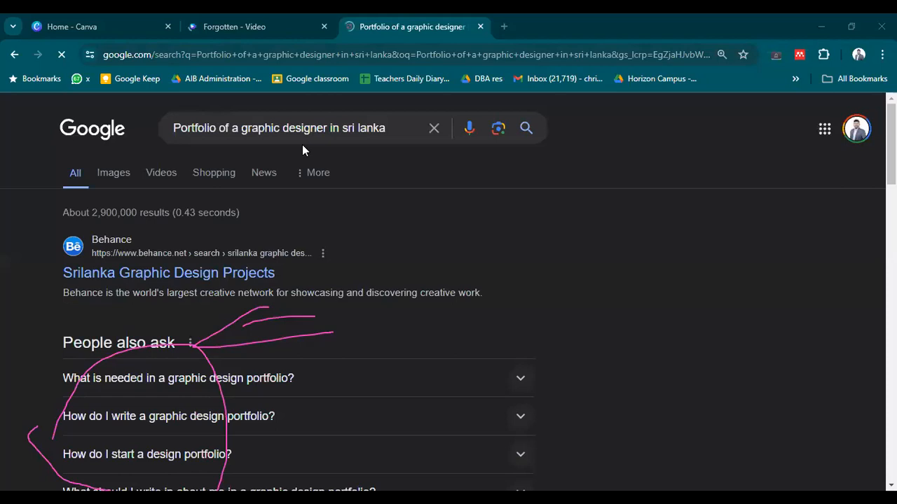
pyautogui.click(518, 208)
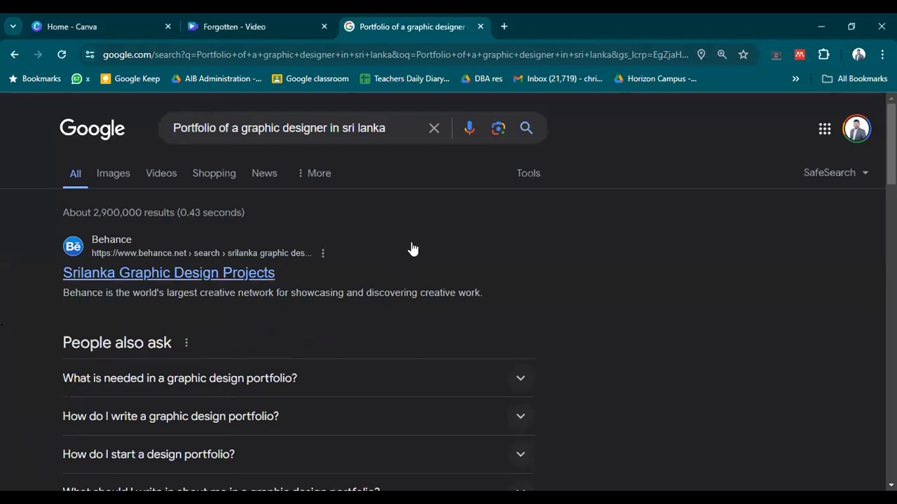
# Open the results "Srilanka Graphic Design Projects" on Behance and "Freelance Graphic Design - Colombo, Sri Lanka" in separate tabs, ending on the freelance site
pyautogui.scroll(-3, 620, 248)
pyautogui.scroll(3, 455, 268)
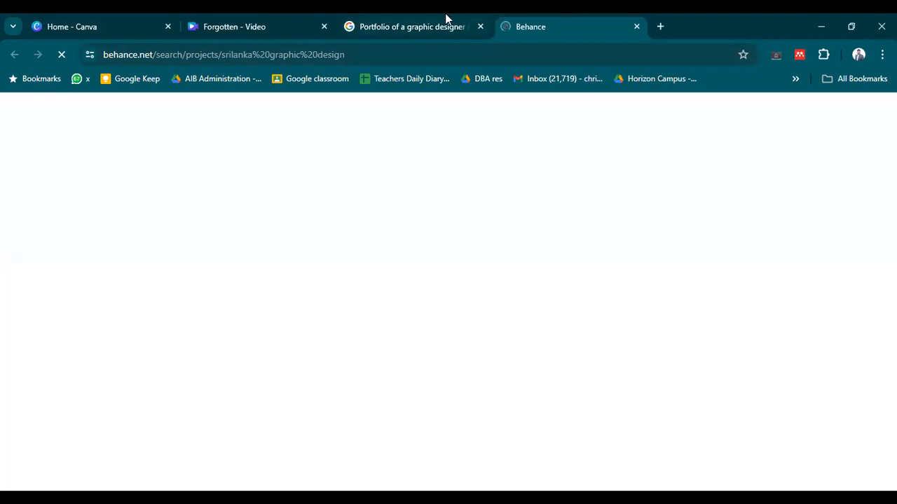
pyautogui.click(436, 19)
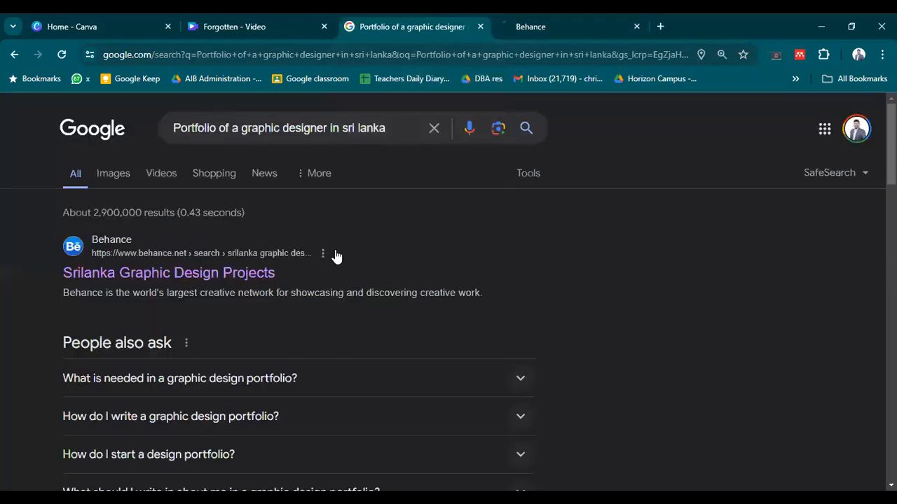
pyautogui.scroll(-5, 334, 255)
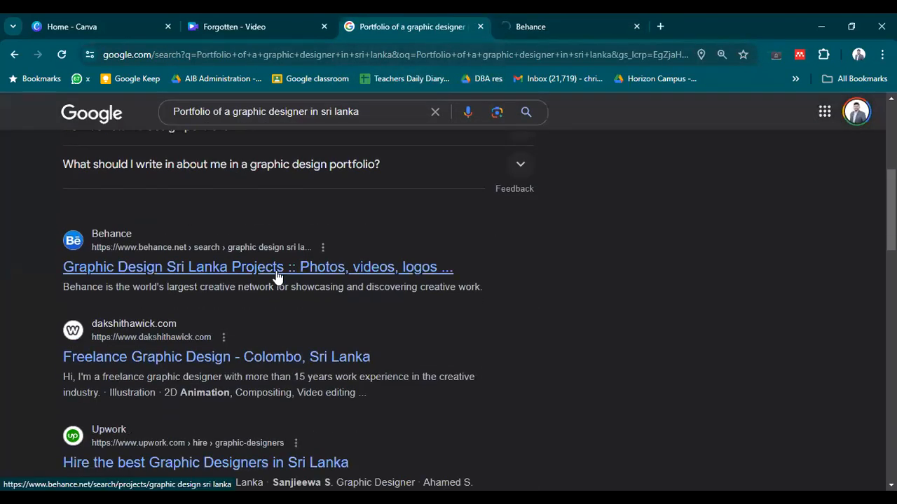
pyautogui.scroll(-1, 277, 277)
pyautogui.middleClick(234, 302)
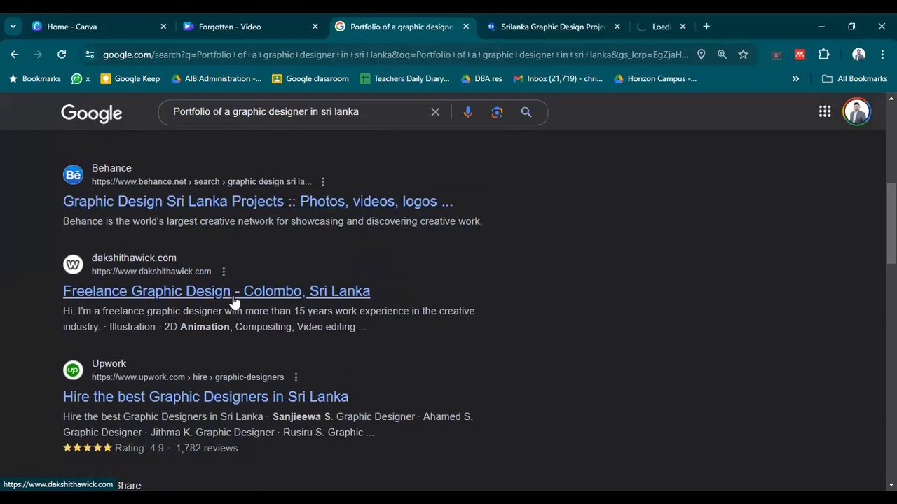
pyautogui.click(524, 21)
pyautogui.click(630, 20)
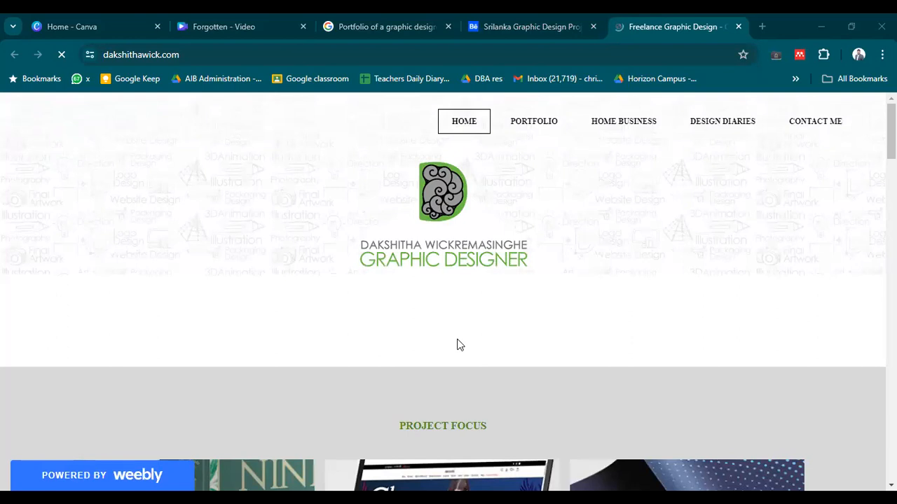
# Browse the Project Focus gallery on the freelance designer's site and view the Label & Leaflet Design project in a new tab
pyautogui.scroll(-4, 690, 320)
pyautogui.scroll(4, 689, 321)
pyautogui.scroll(-3, 690, 318)
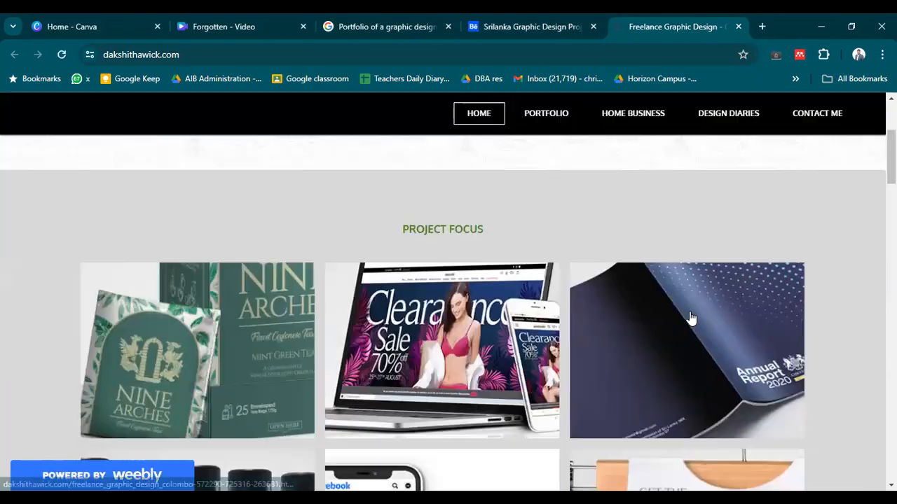
pyautogui.scroll(-1, 686, 319)
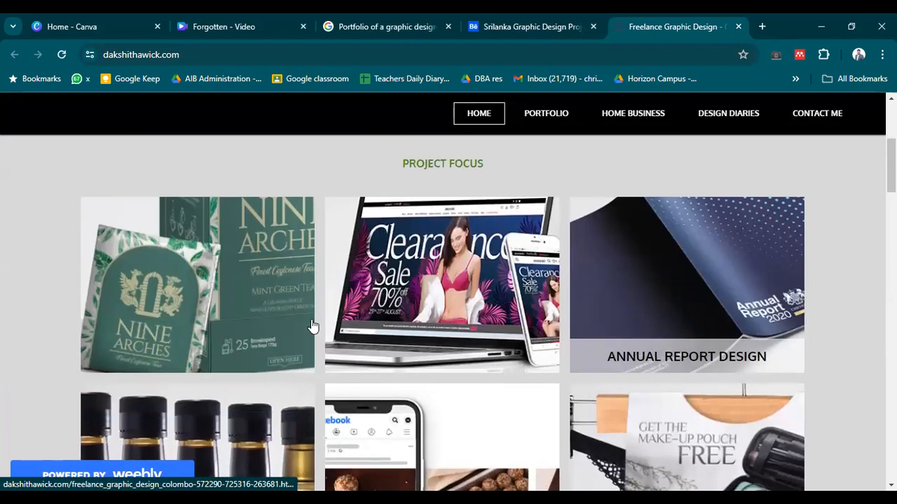
pyautogui.scroll(-3, 177, 257)
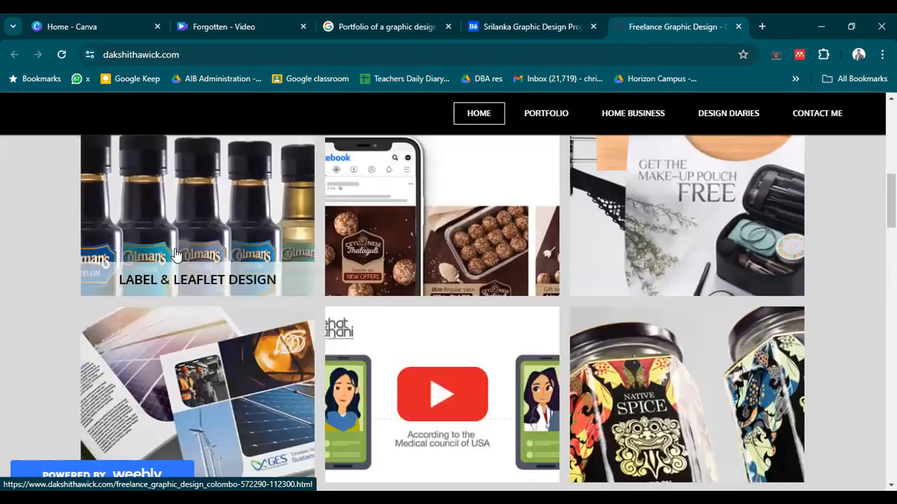
pyautogui.middleClick(175, 254)
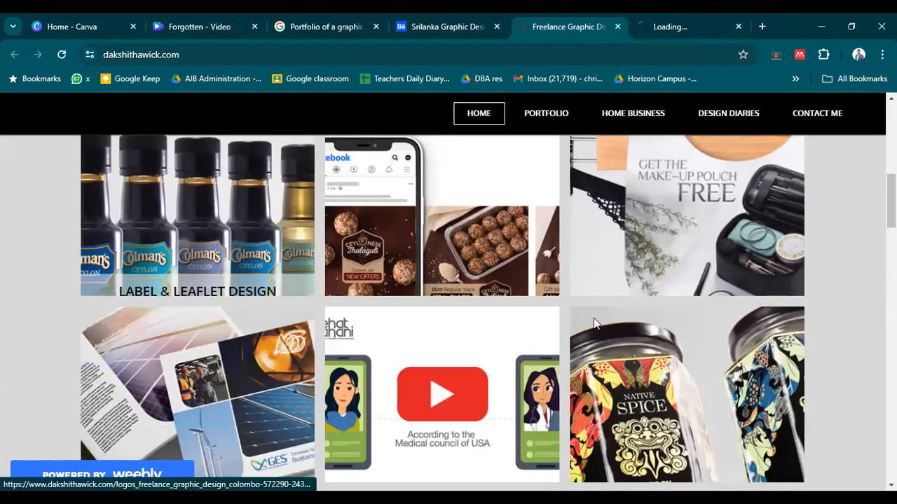
pyautogui.click(705, 24)
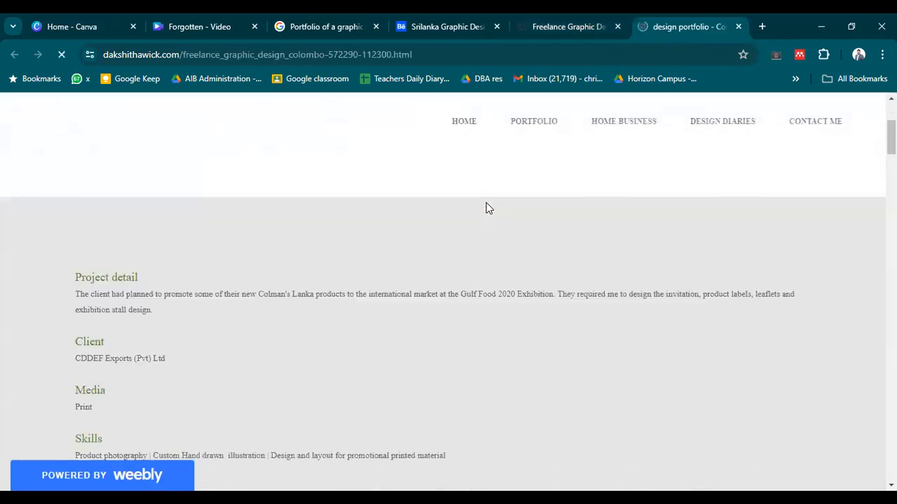
# Examine the Label & Leaflet Design project page, from the project details and illustrations to the packaging, exhibition stall and business card designs
pyautogui.scroll(-4, 486, 206)
pyautogui.scroll(5, 342, 224)
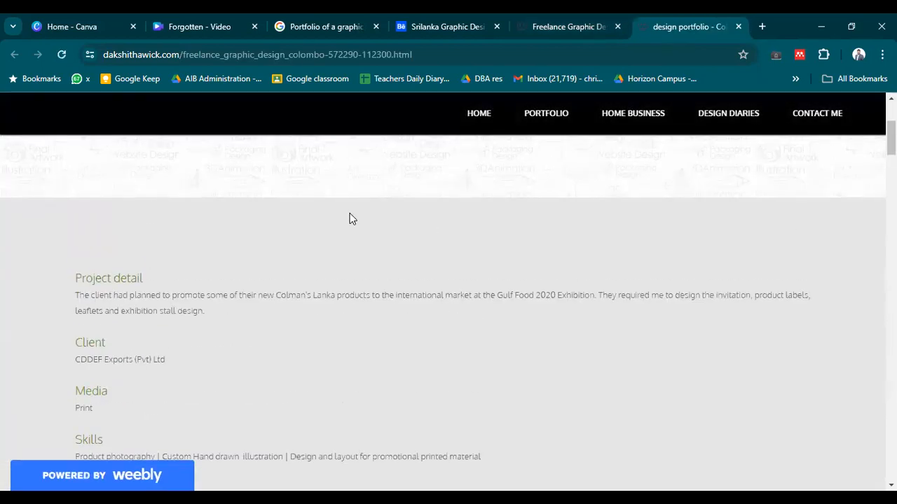
pyautogui.scroll(-3, 350, 219)
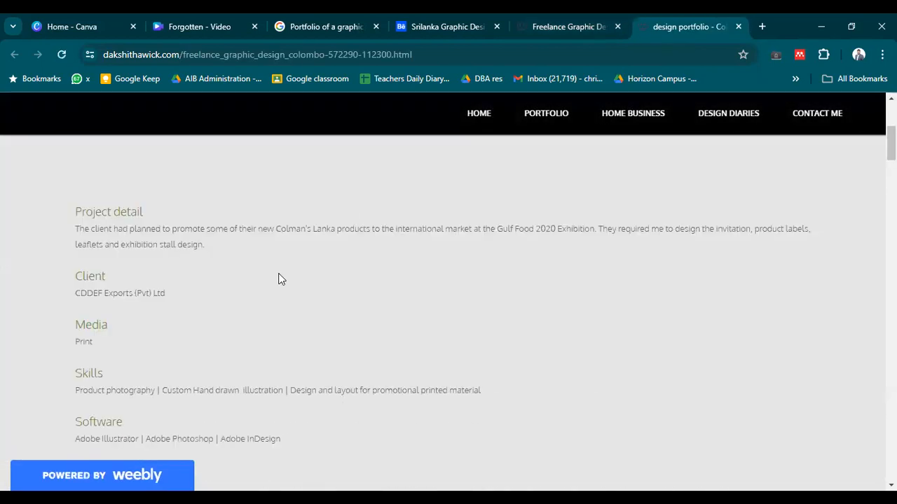
pyautogui.scroll(-10, 281, 257)
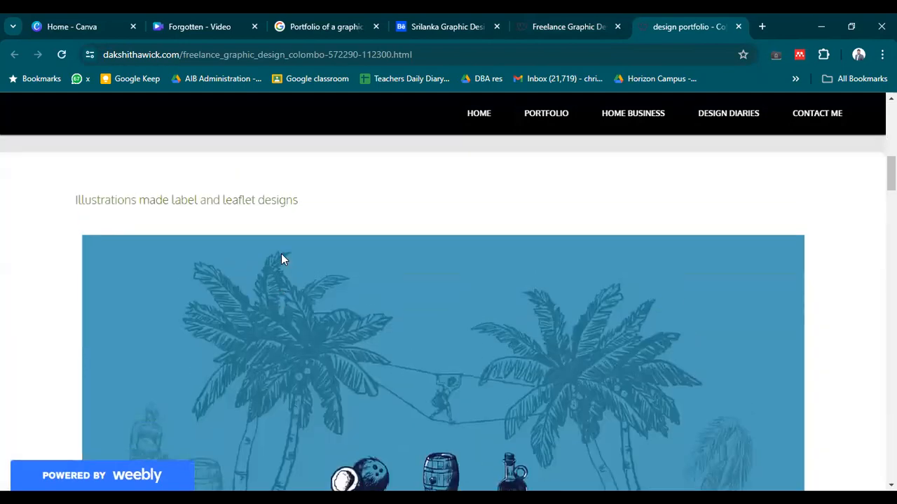
pyautogui.scroll(2, 700, 235)
pyautogui.scroll(-6, 746, 236)
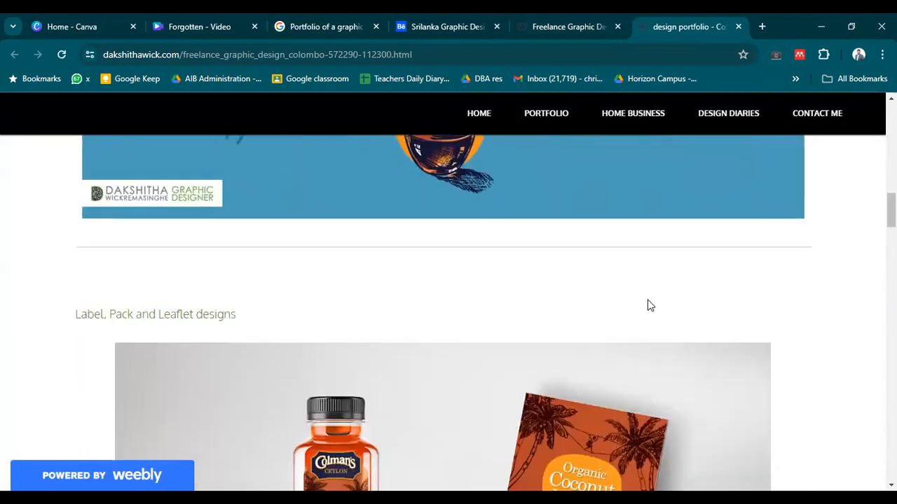
pyautogui.scroll(1, 467, 302)
pyautogui.scroll(-12, 415, 274)
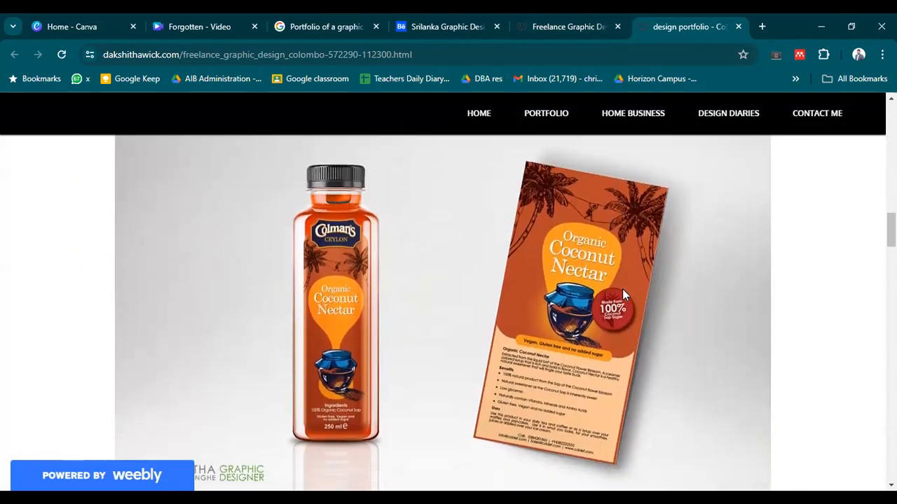
pyautogui.scroll(2, 338, 371)
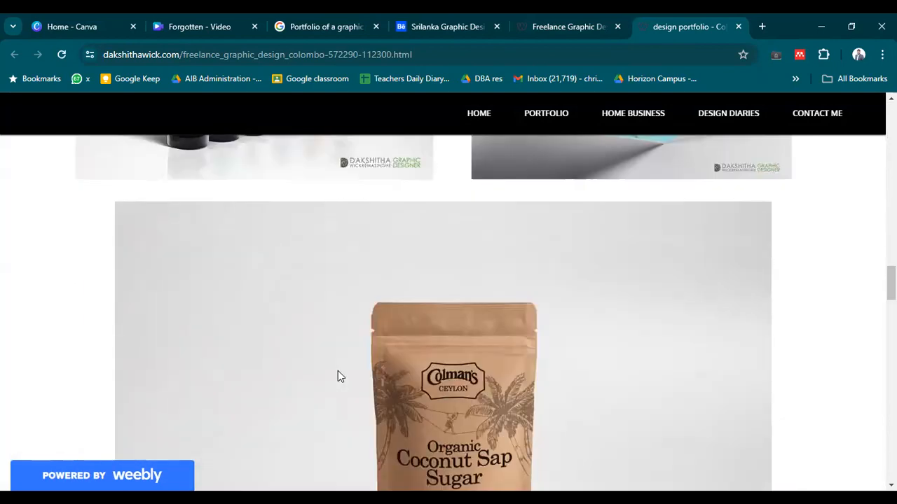
pyautogui.scroll(-10, 390, 346)
pyautogui.scroll(-9, 438, 336)
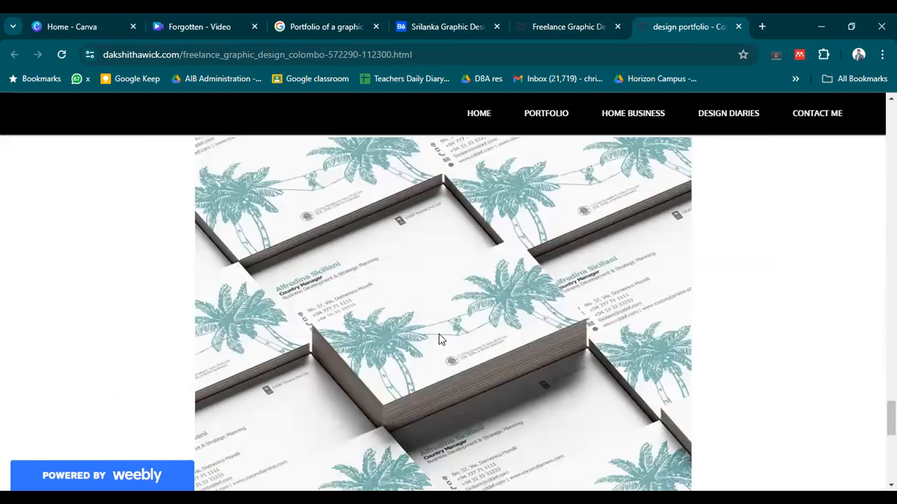
pyautogui.scroll(-3, 430, 337)
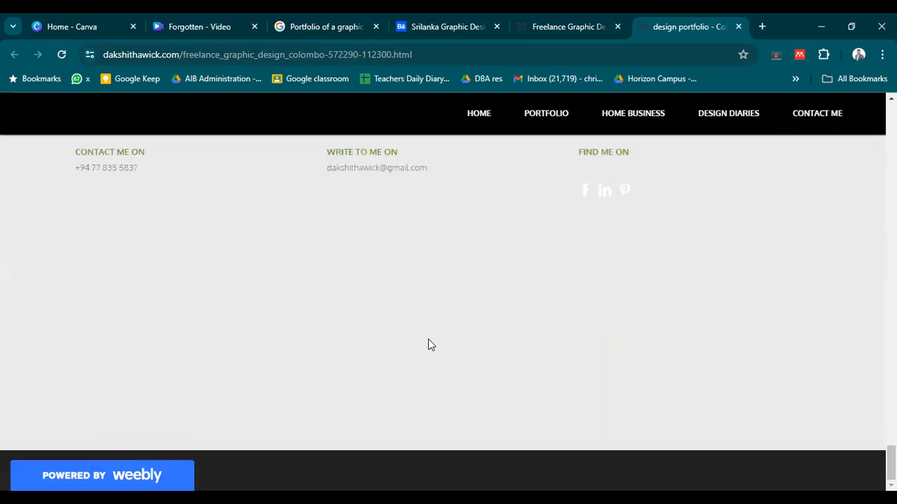
pyautogui.scroll(8, 428, 339)
pyautogui.scroll(5, 476, 308)
pyautogui.scroll(-4, 475, 303)
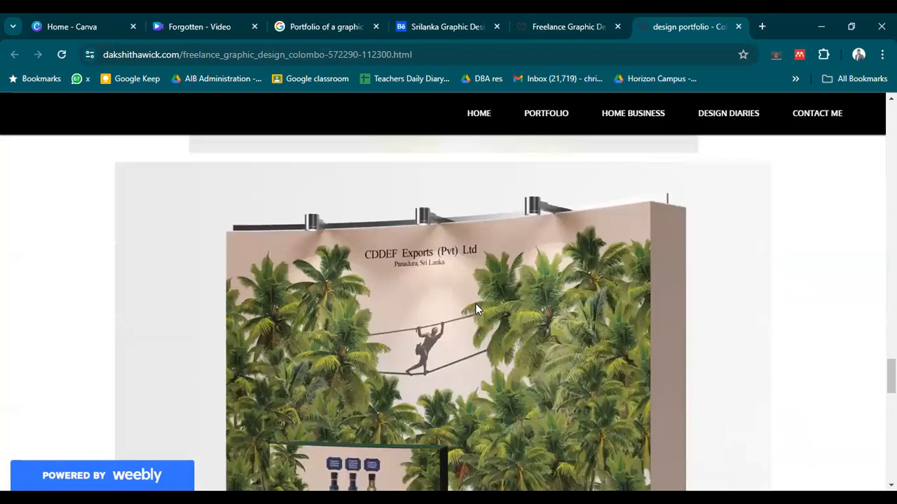
# Return to the freelance designer's gallery and open the Native Spice, make-up pouch and Annual Report Design projects in background tabs
pyautogui.click(593, 19)
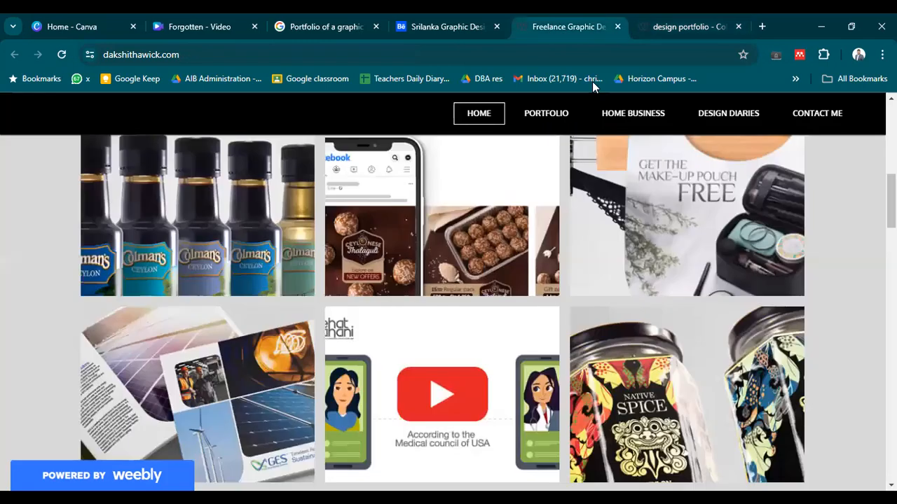
pyautogui.scroll(-1, 691, 321)
pyautogui.middleClick(691, 320)
pyautogui.scroll(3, 704, 327)
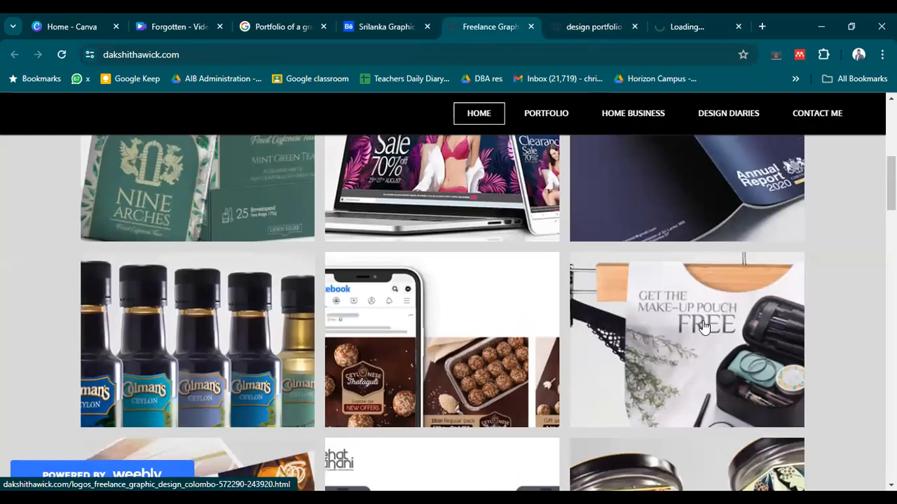
pyautogui.middleClick(669, 339)
pyautogui.scroll(-3, 669, 339)
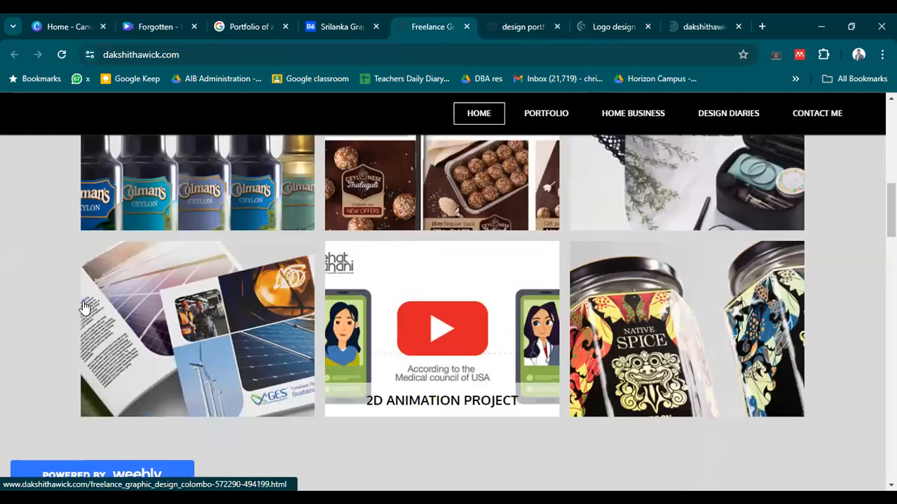
pyautogui.scroll(5, 778, 315)
pyautogui.middleClick(773, 313)
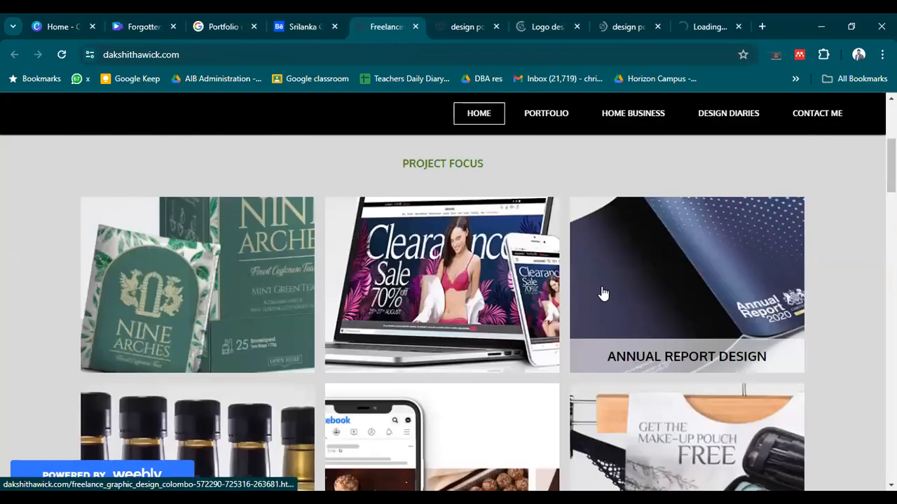
# Open the Digital Sales Material and Logo & Tea Pack Design projects from the Project Focus gallery in background tabs
pyautogui.scroll(4, 498, 319)
pyautogui.scroll(-3, 484, 329)
pyautogui.scroll(1, 455, 273)
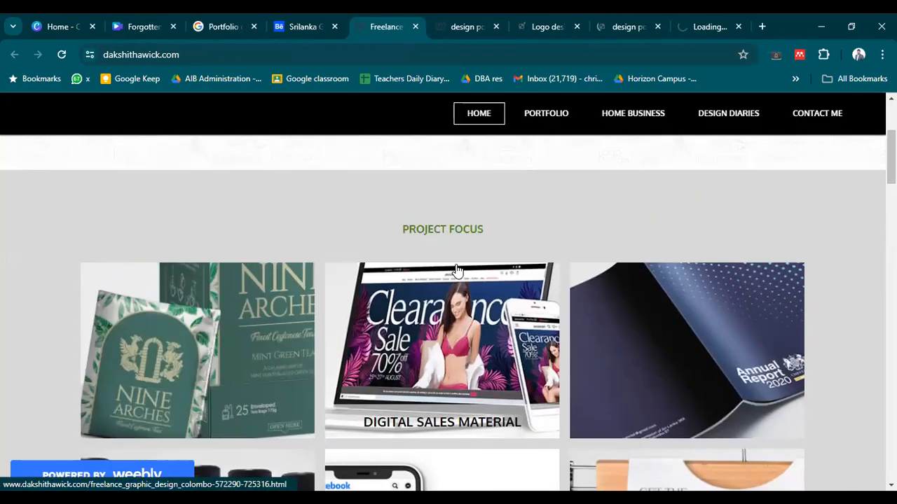
pyautogui.middleClick(448, 326)
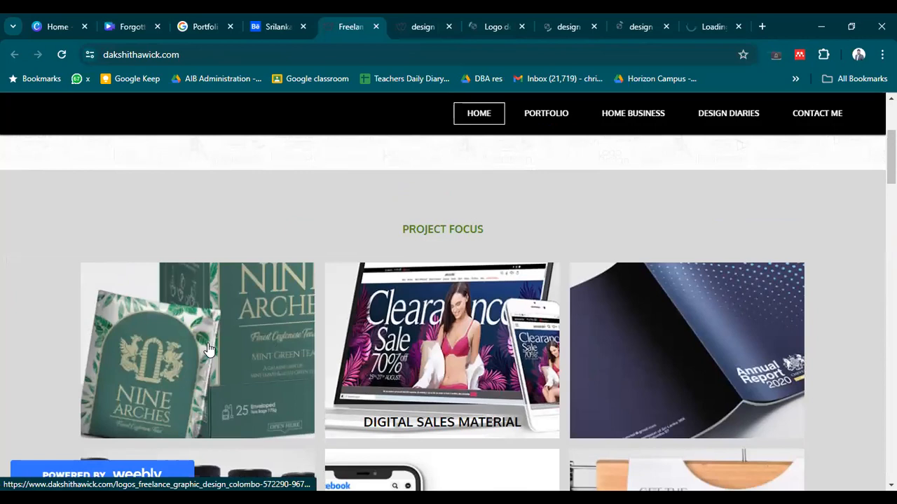
pyautogui.middleClick(235, 283)
pyautogui.scroll(-2, 223, 293)
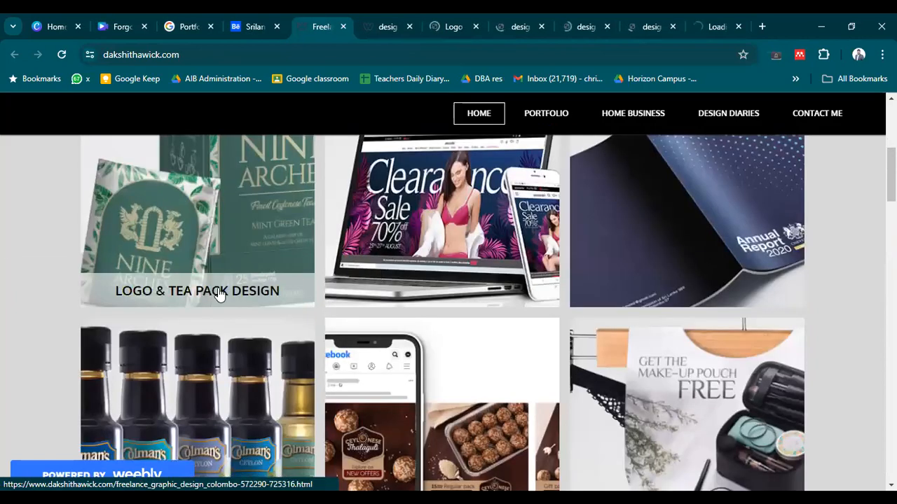
pyautogui.scroll(-4, 477, 399)
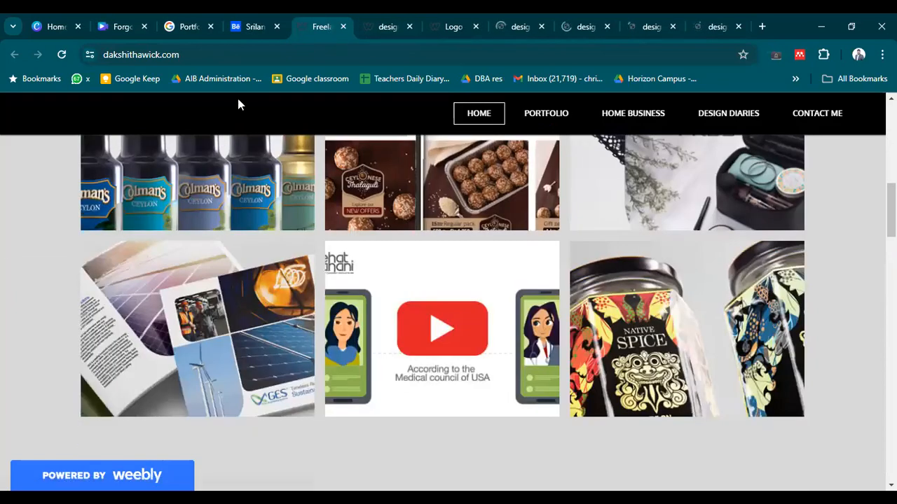
# Circle the "Powered by Weebly" badge on the freelance site's home page with the on-screen pen and draw an arrow to it
pyautogui.scroll(8, 176, 365)
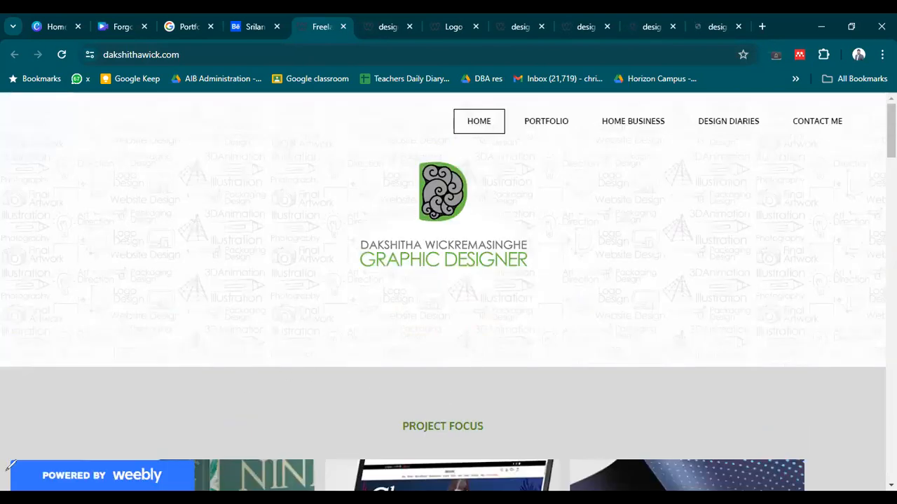
pyautogui.moveTo(10, 468)
pyautogui.mouseDown()
pyautogui.moveTo(226, 458)
pyautogui.moveTo(51, 434)
pyautogui.mouseUp()
pyautogui.moveTo(364, 308)
pyautogui.mouseDown()
pyautogui.moveTo(166, 380)
pyautogui.moveTo(230, 362)
pyautogui.mouseUp()
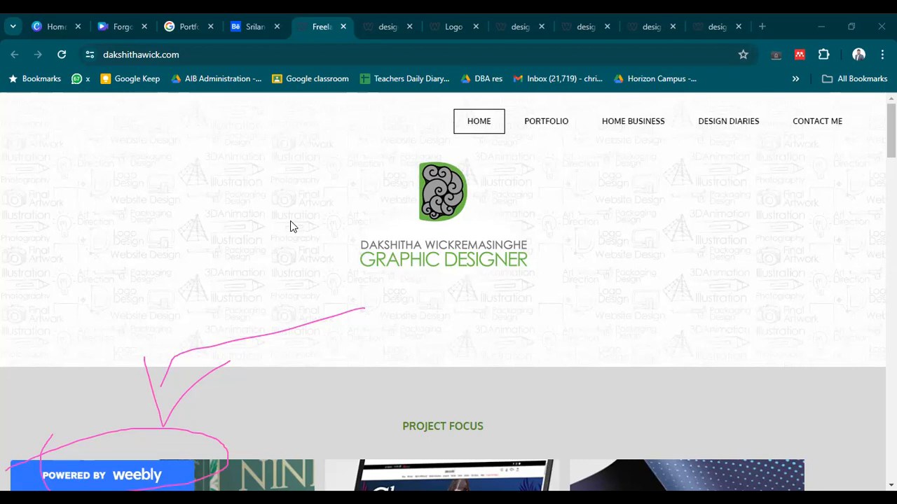
# Look through the Portfolio section's categories, including logos, package design, social media posts, explainer videos and product photography
pyautogui.scroll(-6, 663, 341)
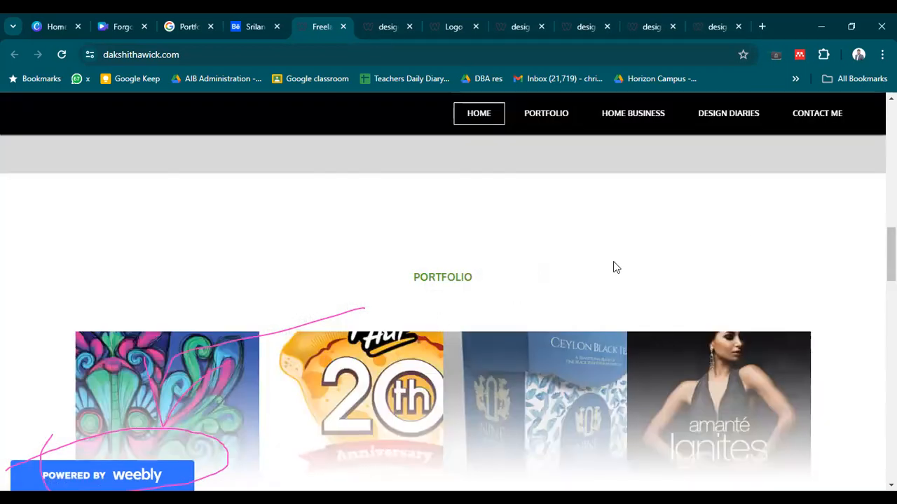
pyautogui.scroll(-4, 613, 267)
pyautogui.scroll(3, 613, 266)
pyautogui.scroll(-2, 357, 301)
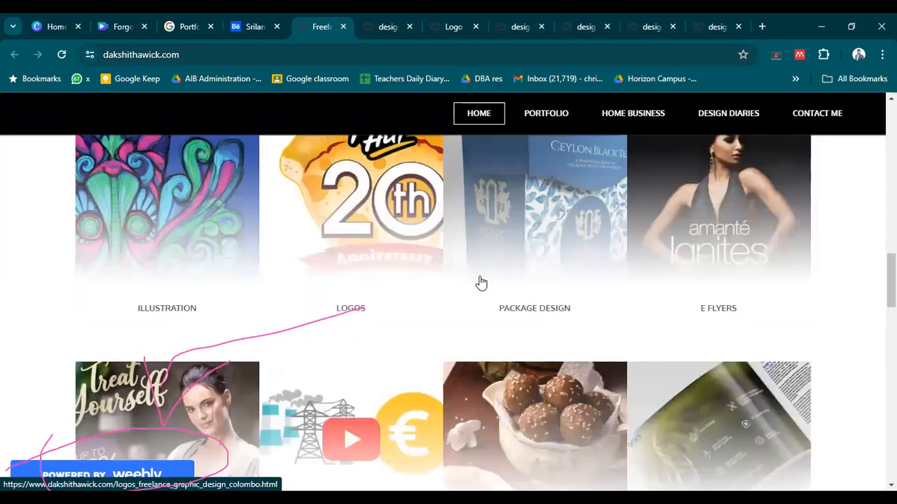
pyautogui.scroll(-3, 575, 274)
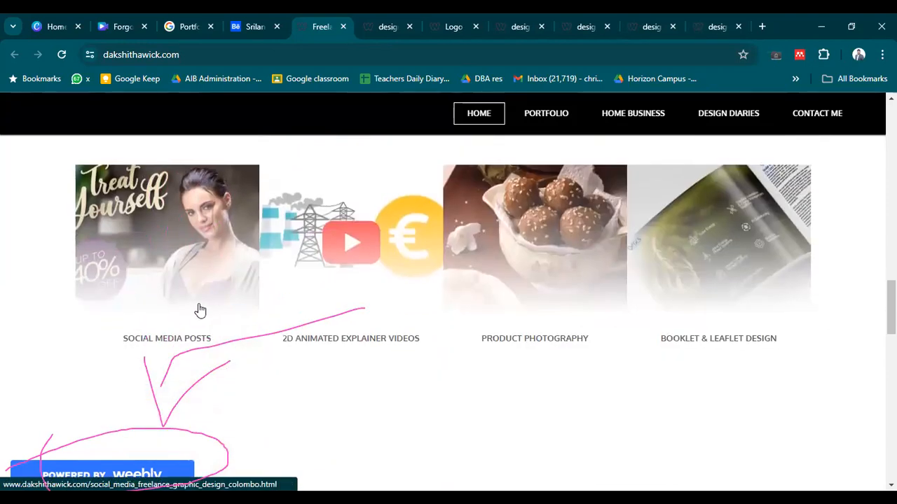
pyautogui.scroll(-1, 397, 309)
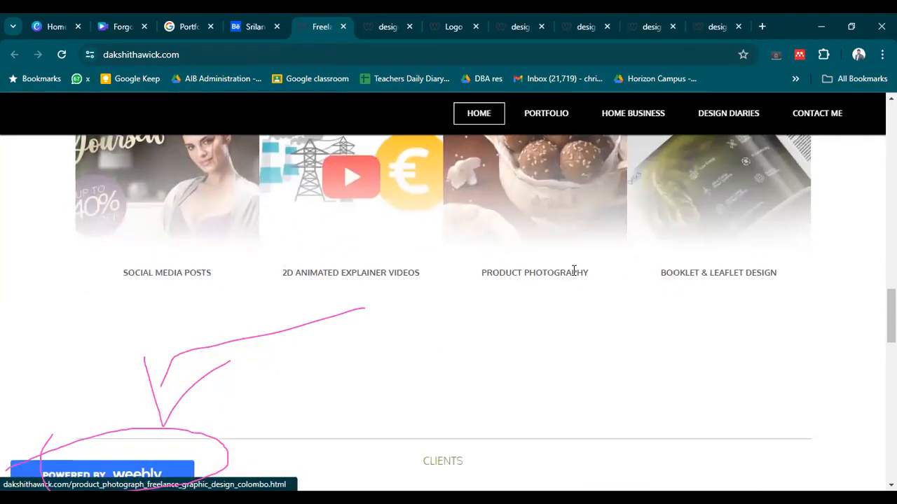
pyautogui.scroll(-3, 569, 272)
pyautogui.scroll(1, 781, 275)
pyautogui.scroll(5, 780, 266)
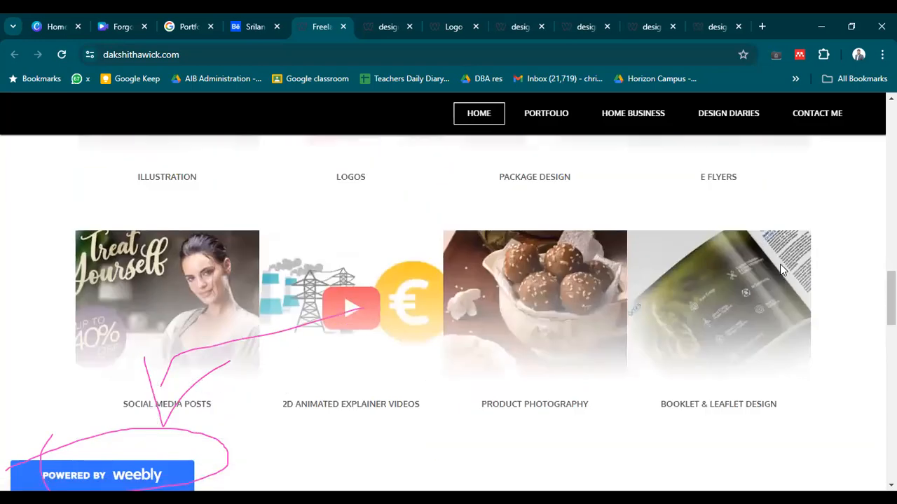
pyautogui.scroll(5, 777, 270)
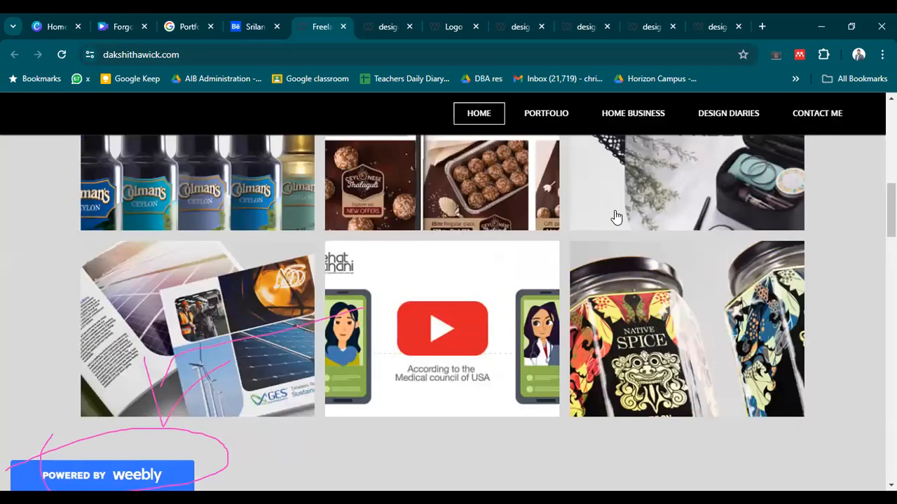
# Clear the on-screen drawing and return to the Google search results with the extra project tabs closed
pyautogui.click(5, 318)
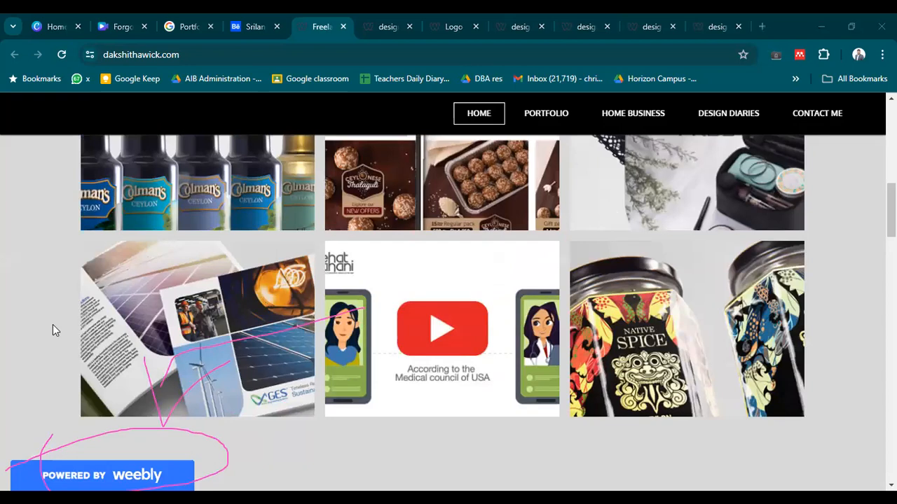
pyautogui.click(576, 22)
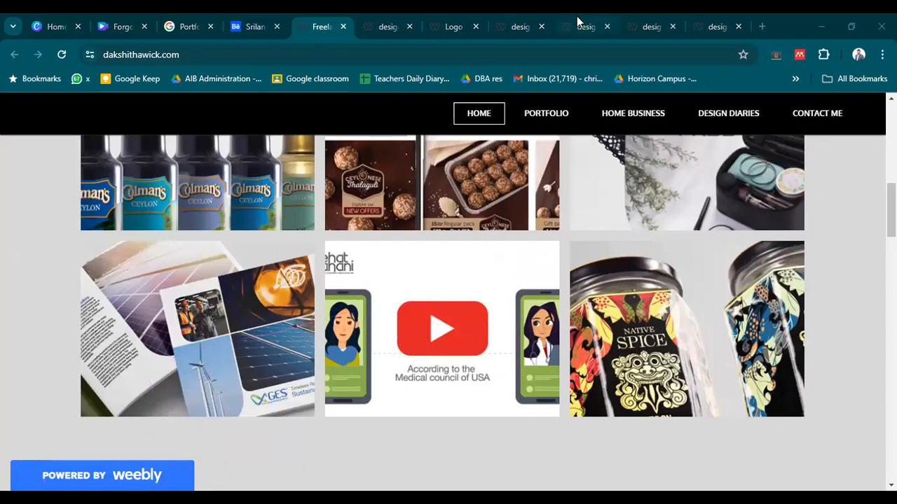
pyautogui.click(397, 22)
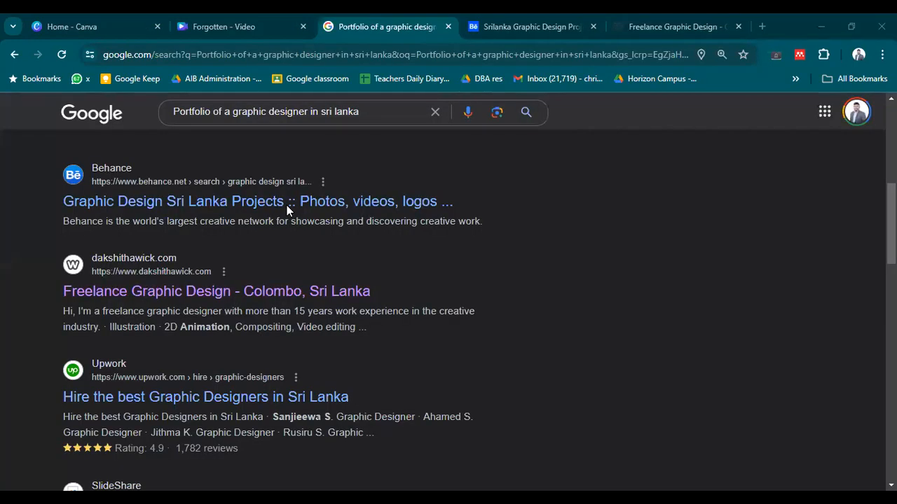
# Circle the search query with the on-screen pen, erase the mark, and look through the other graphic design portfolio results
pyautogui.moveTo(127, 119)
pyautogui.mouseDown()
pyautogui.moveTo(117, 124)
pyautogui.moveTo(139, 97)
pyautogui.mouseUp()
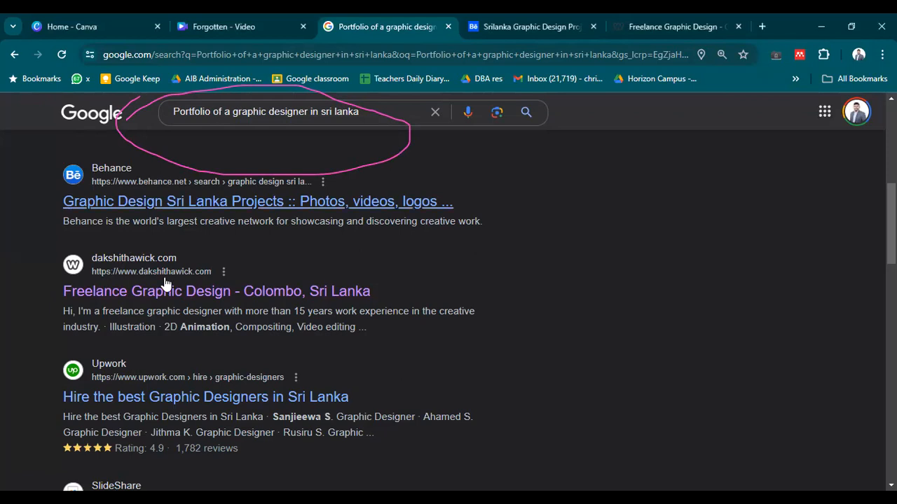
pyautogui.press('Escape')
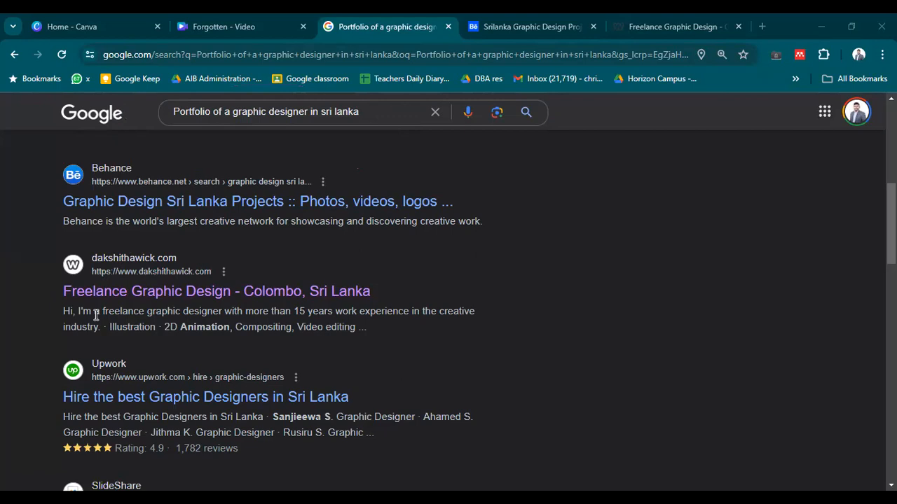
pyautogui.scroll(-6, 612, 246)
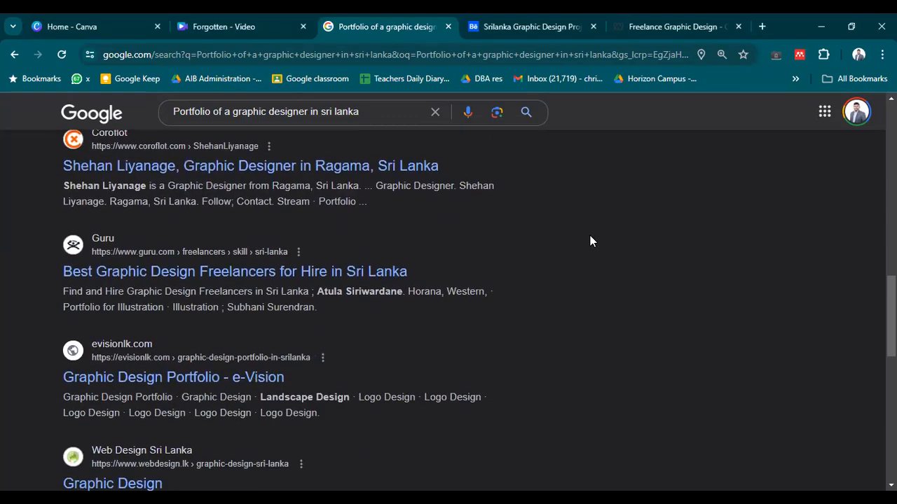
pyautogui.scroll(-1, 553, 242)
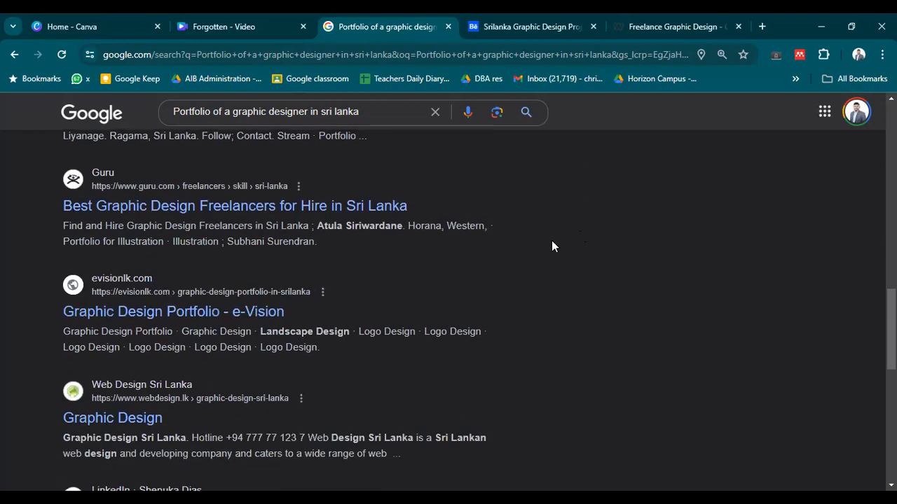
pyautogui.scroll(-1, 532, 250)
pyautogui.scroll(9, 521, 236)
pyautogui.scroll(-2, 557, 108)
# Switch to the Behance "srilanka graphic design" projects, dismiss the Google sign-in prompt and look over the project thumbnails
pyautogui.click(570, 21)
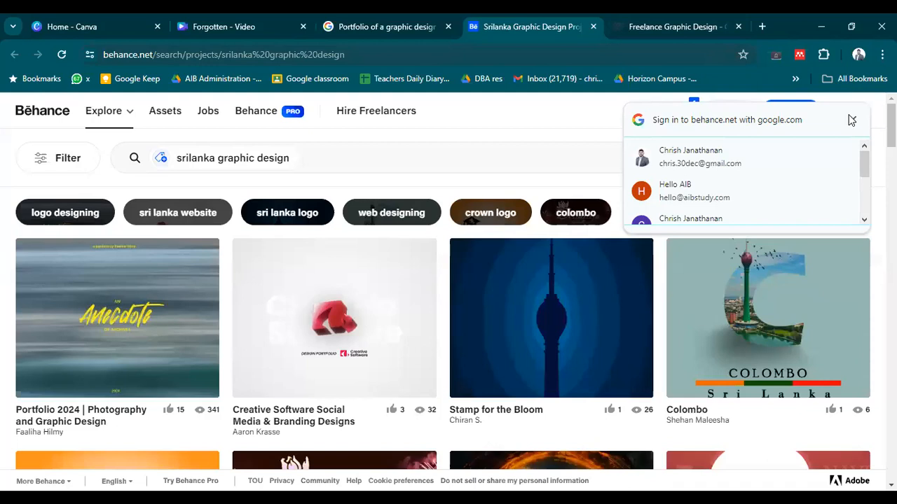
pyautogui.scroll(-3, 379, 210)
pyautogui.scroll(3, 379, 236)
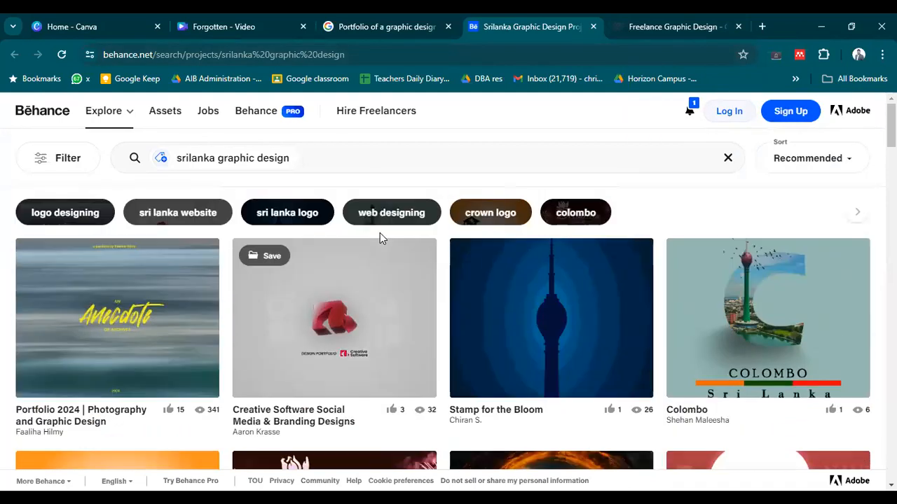
# Search Google for "Pintrest" in a new browser tab and open the Pinterest site
pyautogui.click(763, 26)
pyautogui.write('Pintrest')
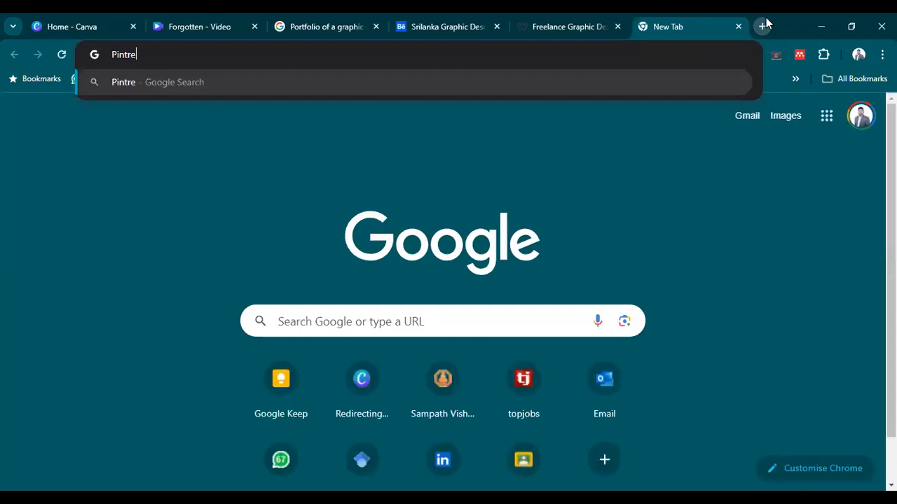
pyautogui.press('Return')
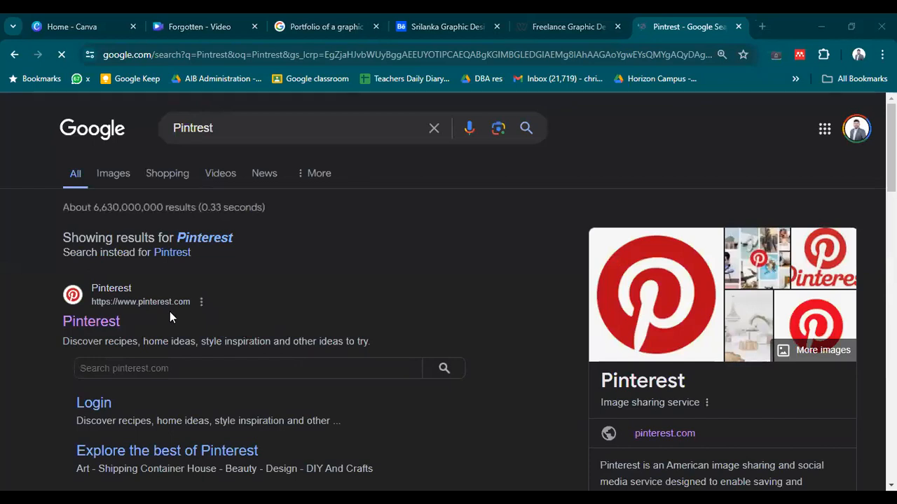
pyautogui.click(98, 326)
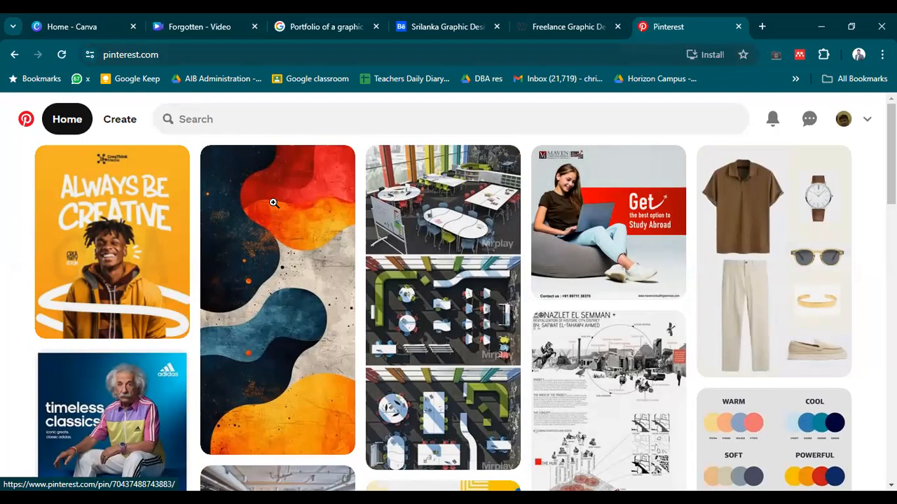
# Look through the Pinterest home feed for design inspiration, including posters, ads, colour palettes and interiors
pyautogui.moveTo(274, 203)
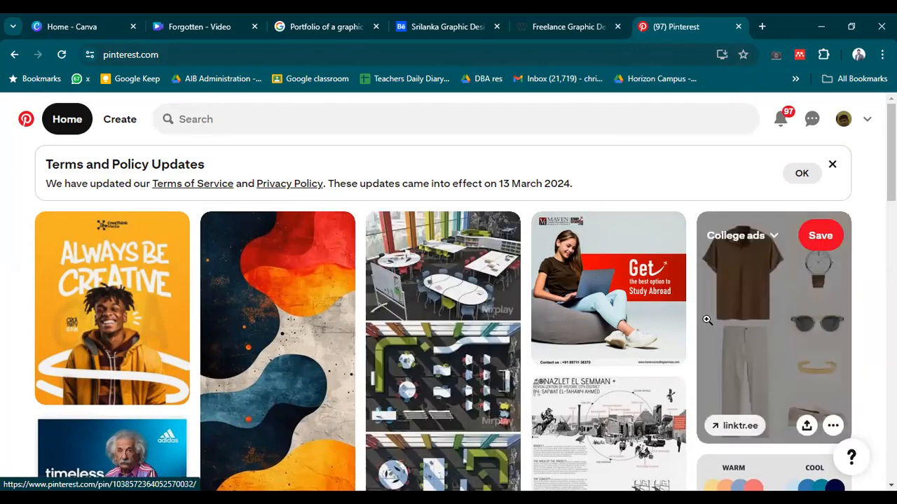
pyautogui.scroll(-5, 708, 320)
pyautogui.scroll(-2, 707, 320)
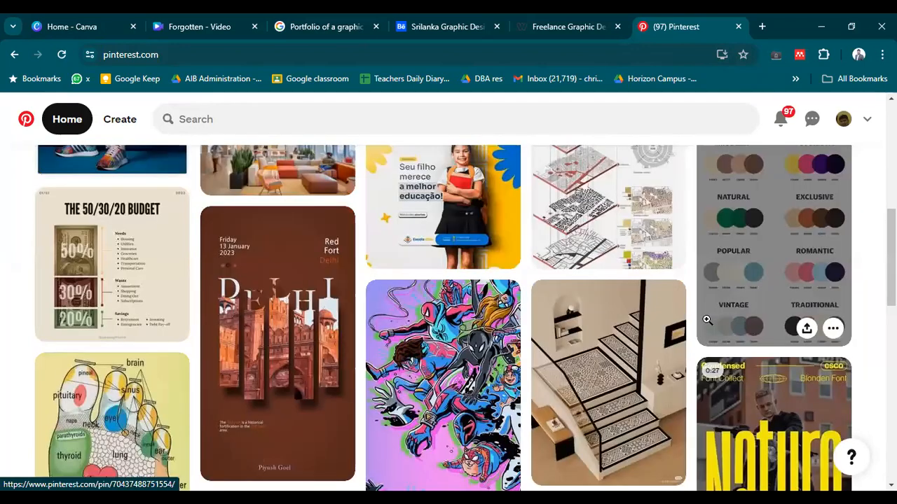
pyautogui.scroll(-10, 708, 320)
pyautogui.scroll(-5, 706, 319)
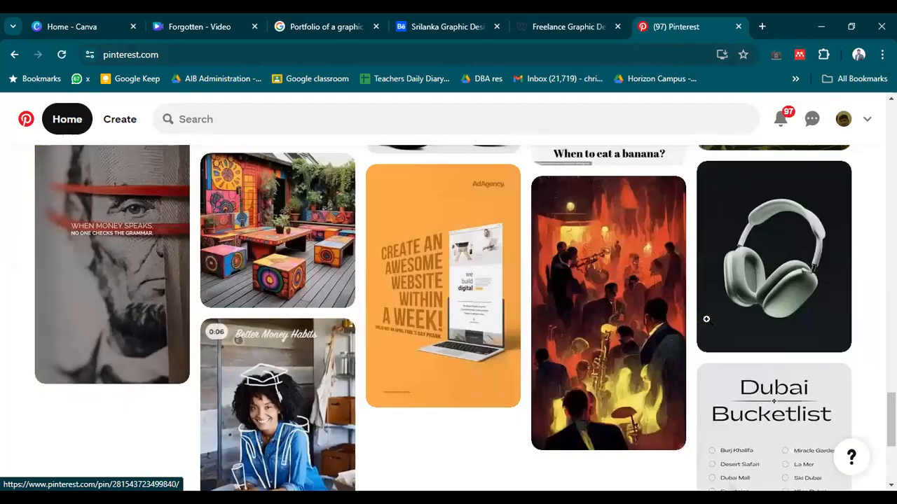
pyautogui.scroll(15, 706, 319)
pyautogui.scroll(-3, 706, 319)
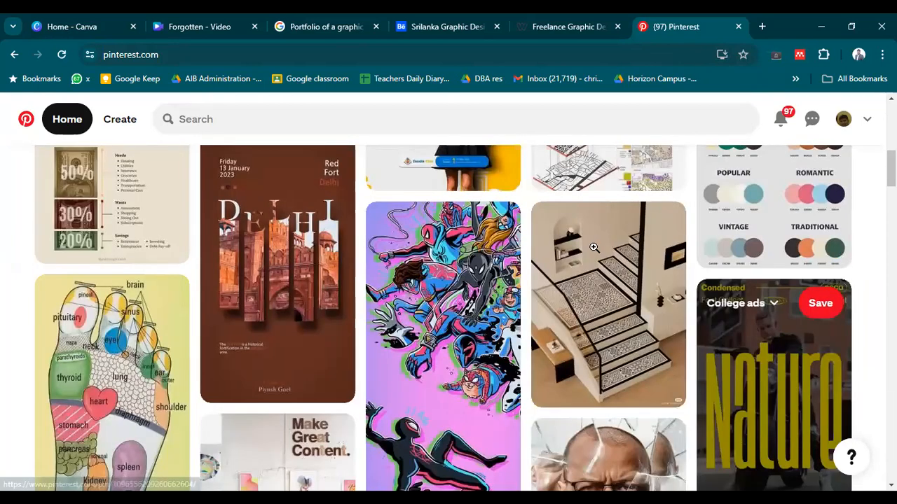
pyautogui.scroll(2, 709, 356)
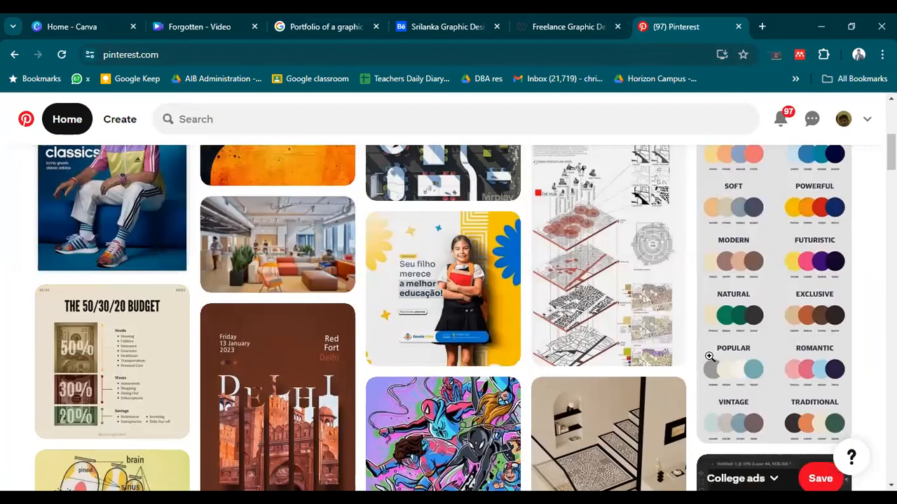
pyautogui.scroll(-10, 709, 356)
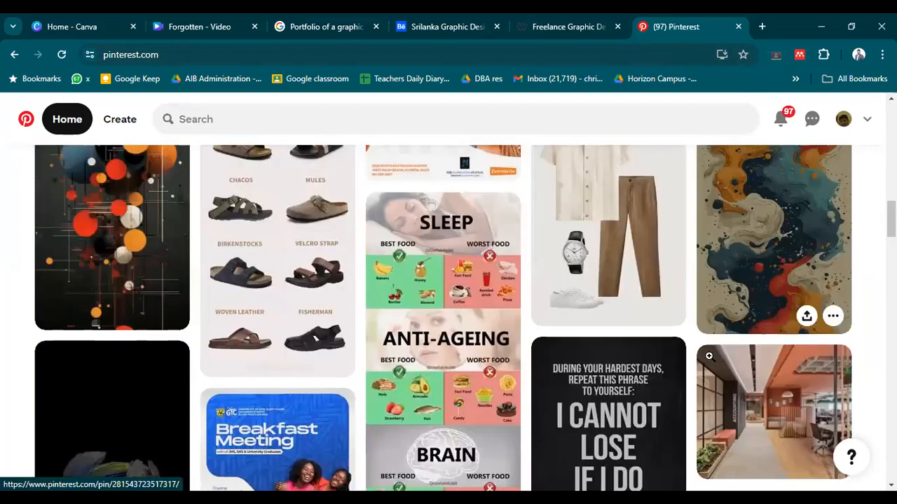
pyautogui.scroll(-10, 709, 356)
pyautogui.scroll(4, 709, 356)
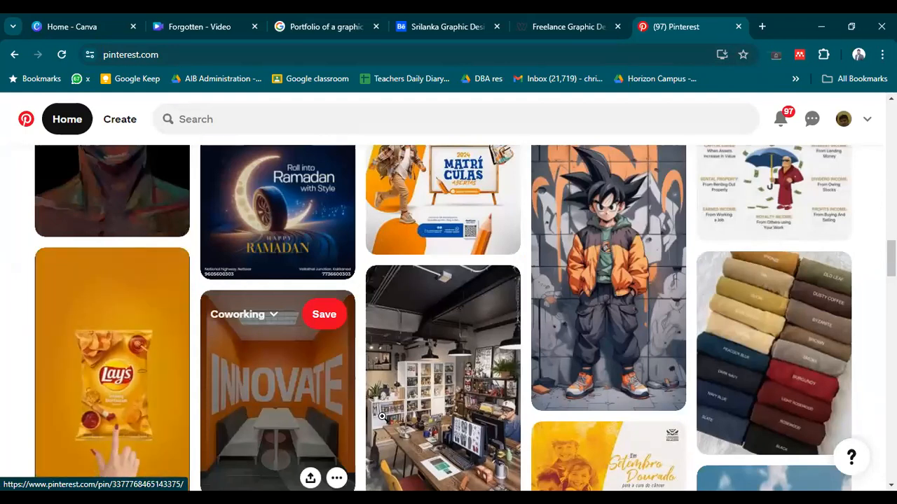
# View the orange INNOVATE meeting-room pin in detail and return to the home feed
pyautogui.scroll(-4, 233, 360)
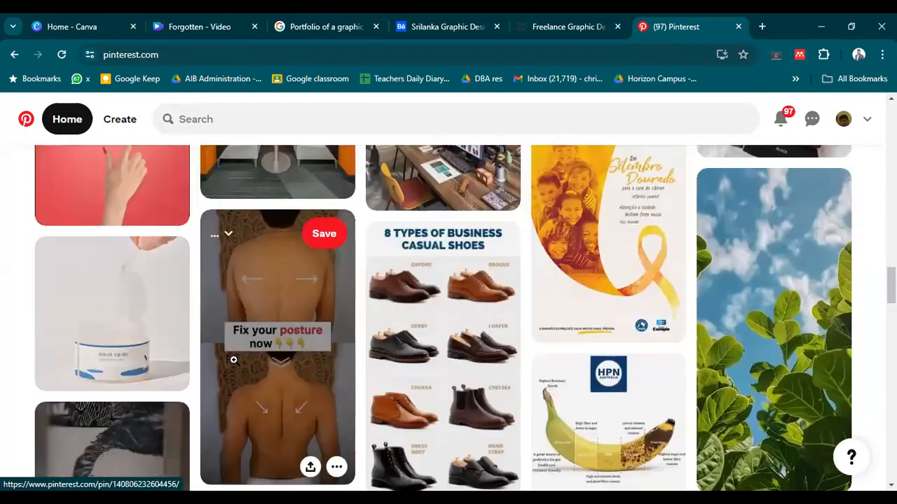
pyautogui.scroll(-1, 234, 360)
pyautogui.scroll(3, 240, 339)
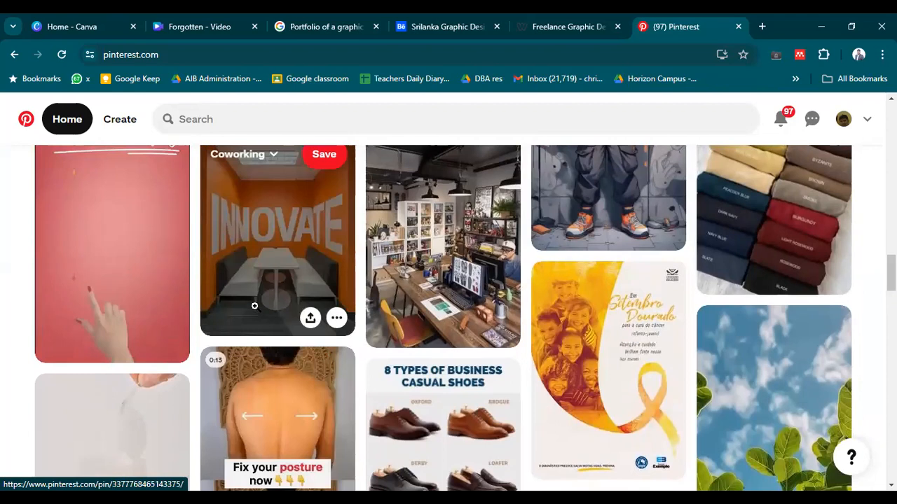
pyautogui.click(306, 219)
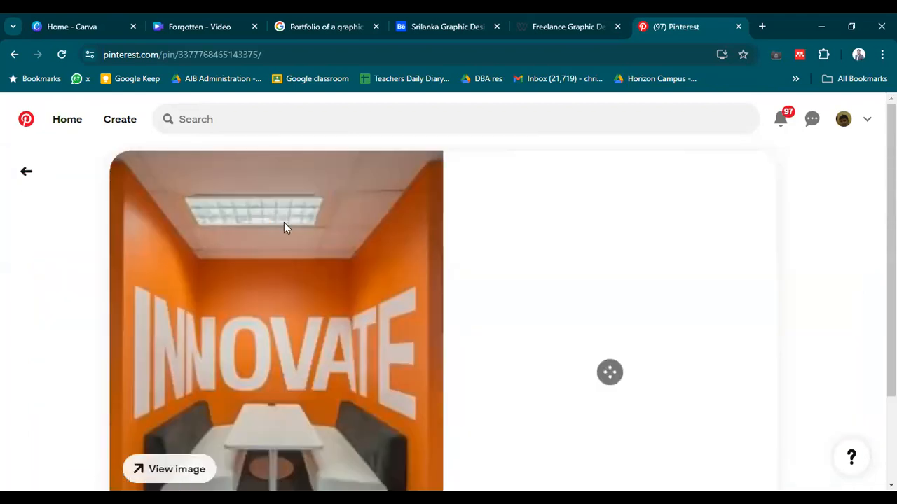
pyautogui.click(26, 174)
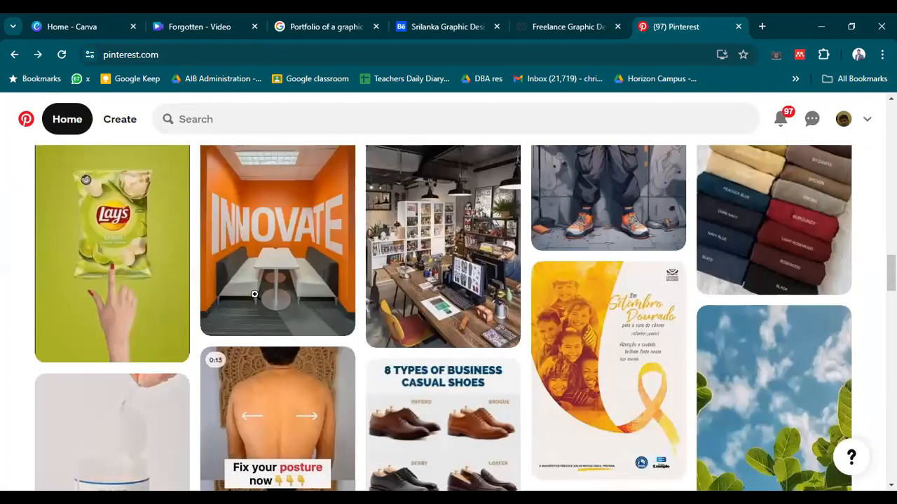
# Look further down the Pinterest feed at advertisements, infographics, brand layouts and illustration pins
pyautogui.scroll(-5, 358, 431)
pyautogui.scroll(-2, 357, 431)
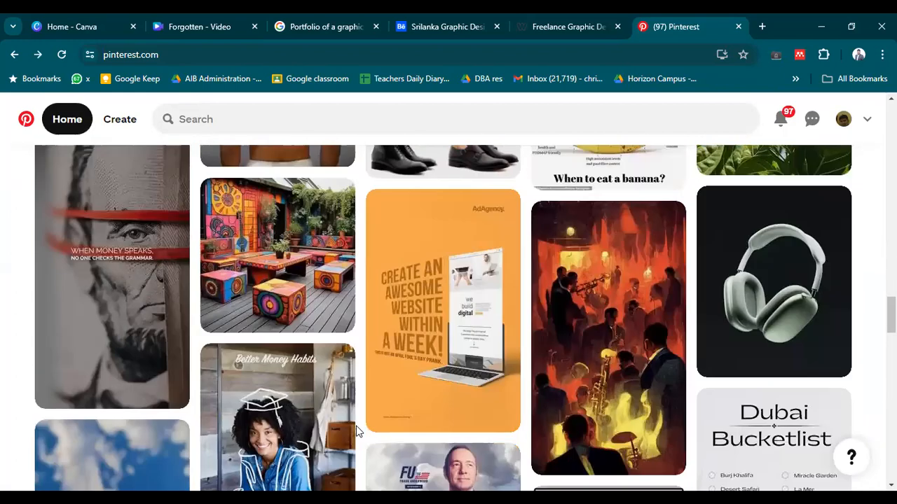
pyautogui.scroll(-1, 357, 430)
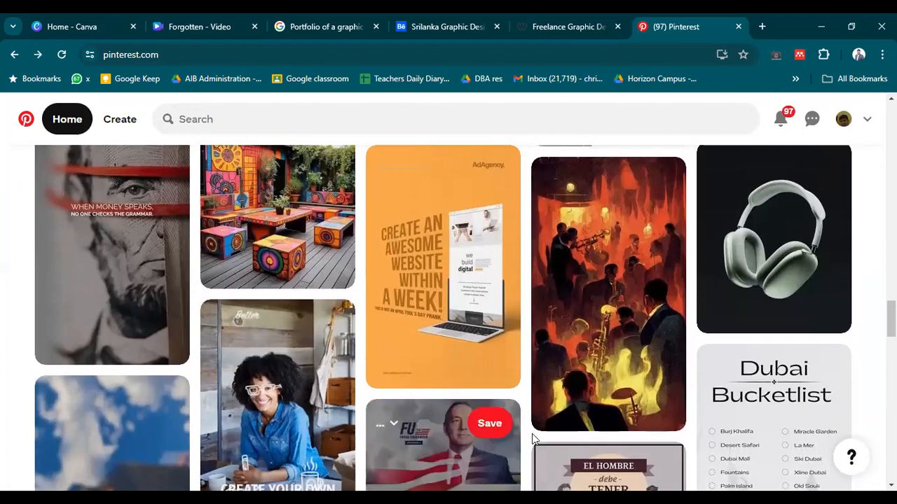
pyautogui.moveTo(554, 356)
pyautogui.scroll(-4, 554, 356)
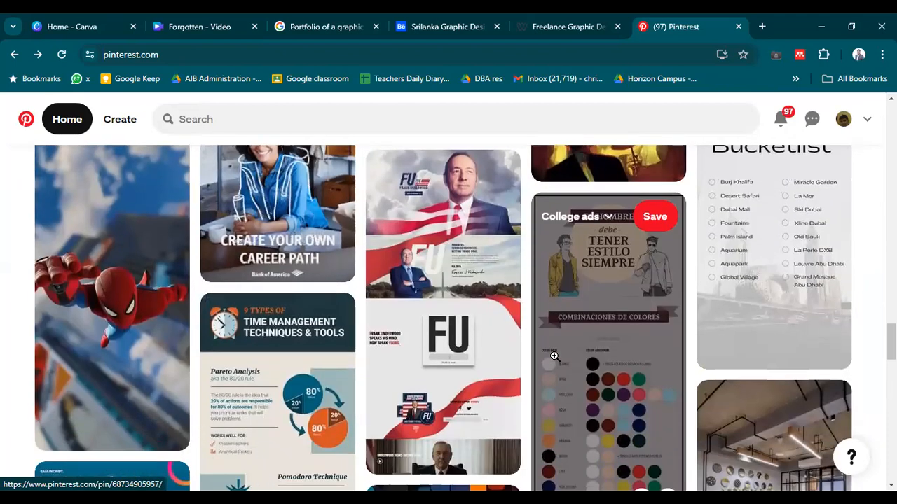
pyautogui.scroll(-2, 553, 356)
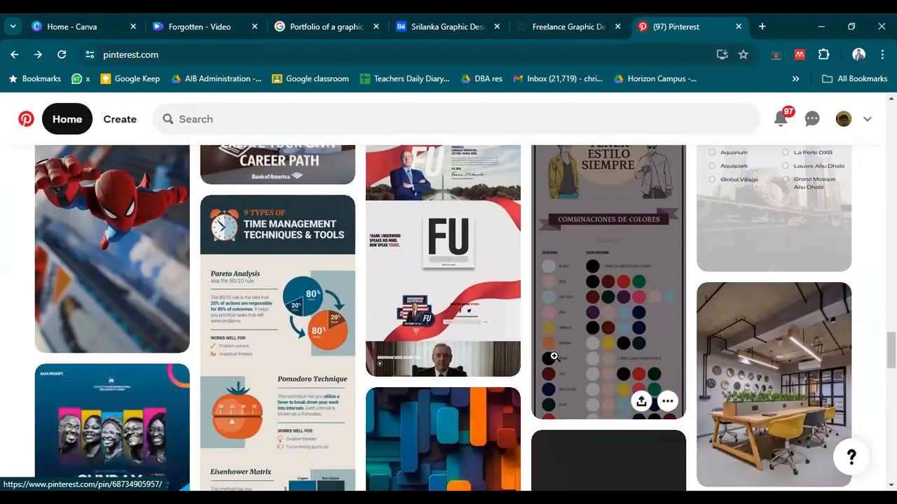
pyautogui.scroll(-3, 553, 357)
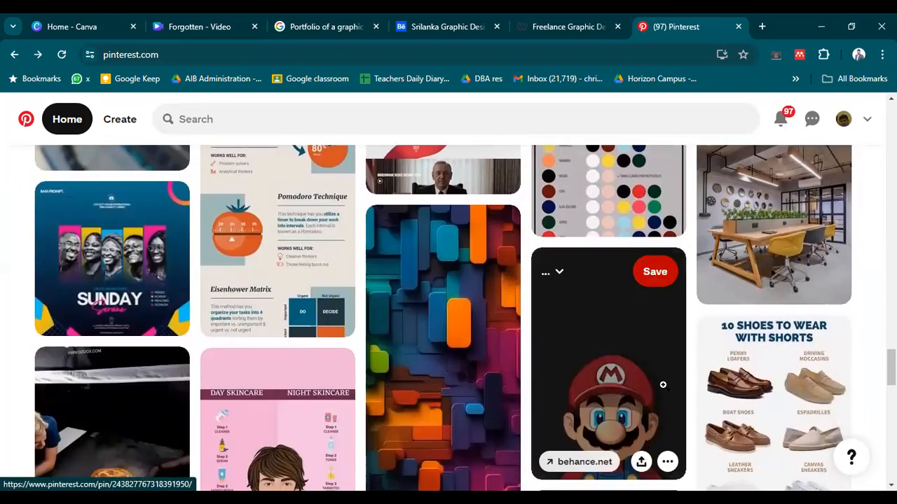
pyautogui.scroll(-3, 663, 385)
pyautogui.scroll(-4, 663, 384)
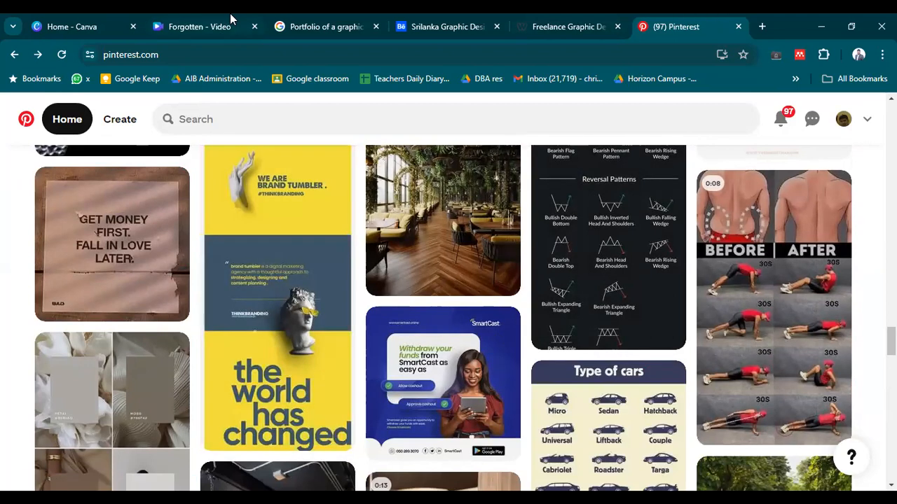
# Switch to the Forgotten video design in Canva, check its editable text elements and collapse the templates panel
pyautogui.click(231, 21)
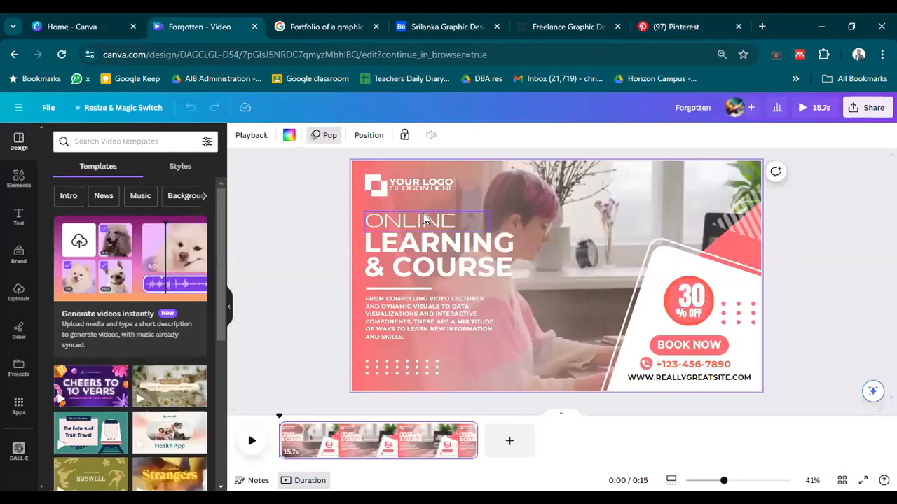
pyautogui.click(420, 230)
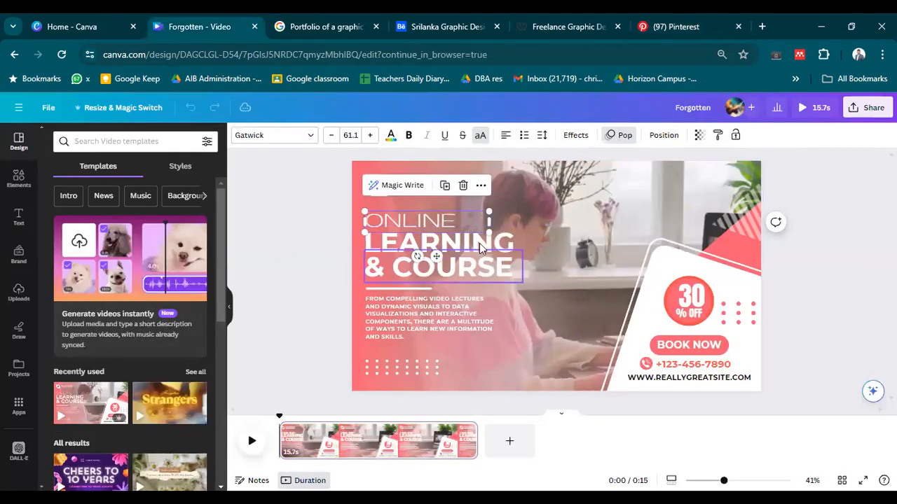
pyautogui.click(489, 276)
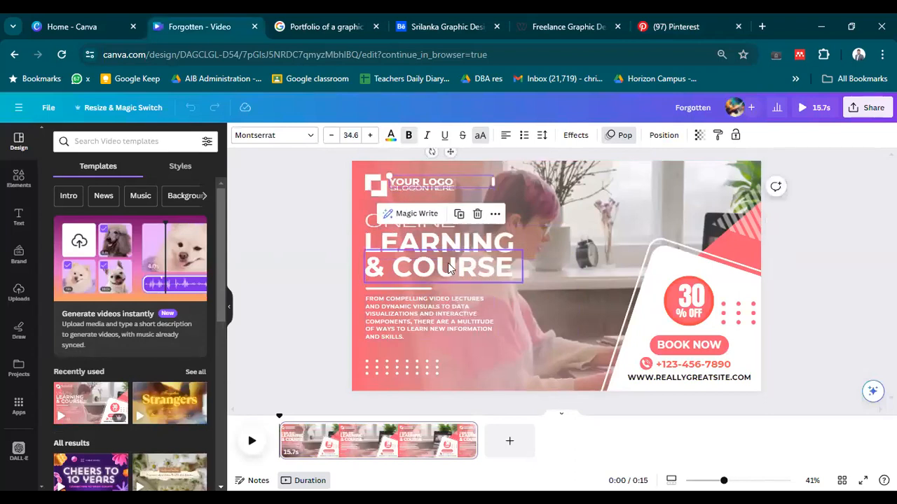
pyautogui.click(421, 308)
pyautogui.scroll(3, 421, 304)
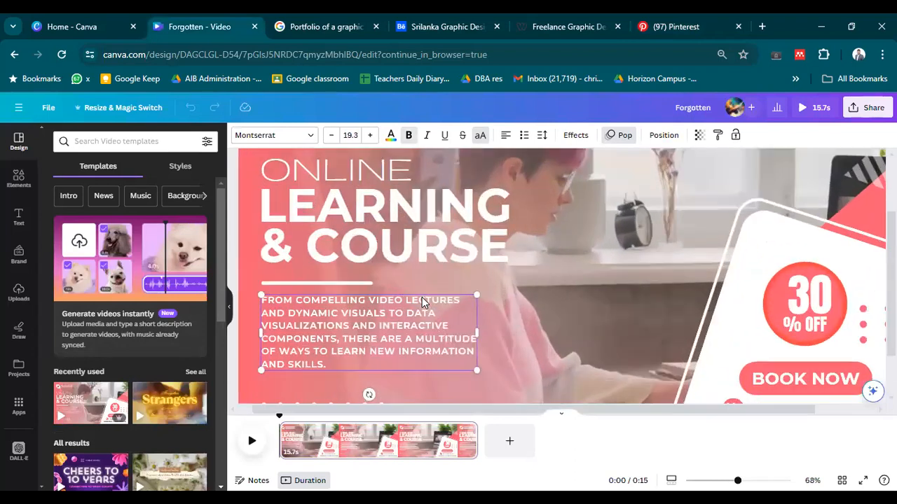
pyautogui.click(230, 307)
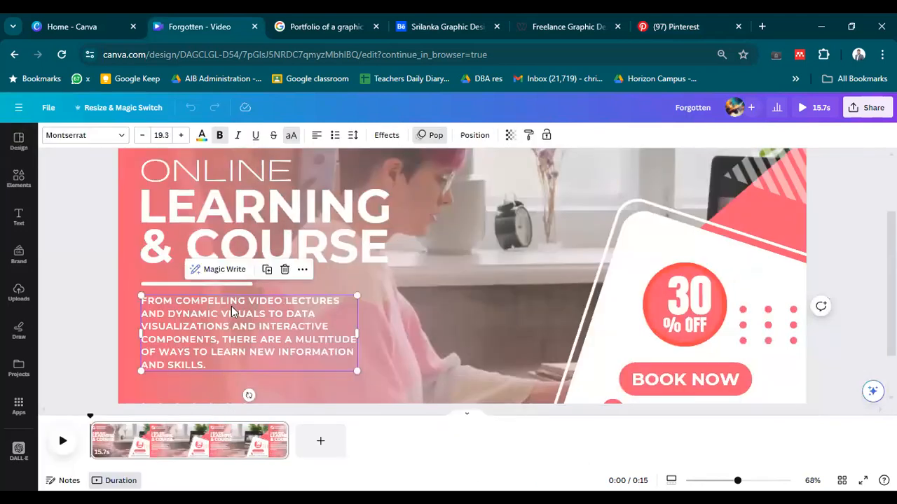
pyautogui.doubleClick(231, 307)
pyautogui.scroll(2, 272, 246)
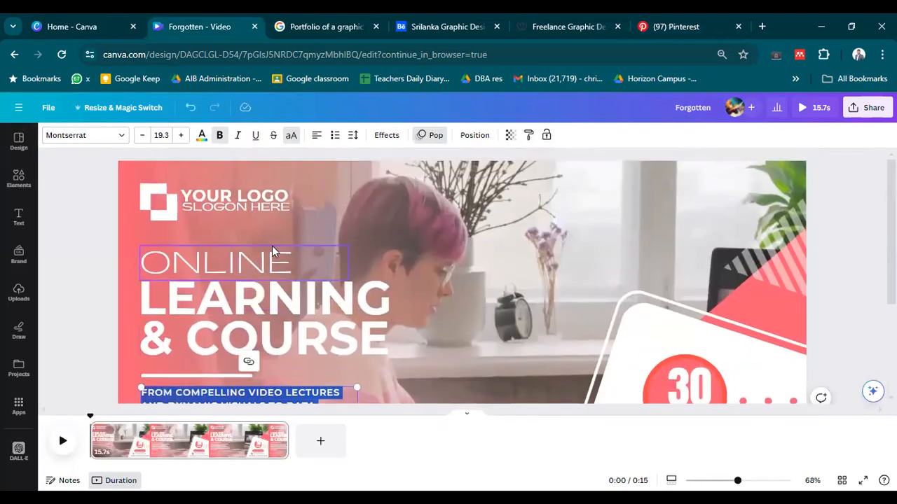
# Replace the ONLINE heading with UPCOMING and widen its text box so the word fits on one line
pyautogui.doubleClick(218, 253)
pyautogui.scroll(-2, 297, 303)
pyautogui.scroll(2, 297, 303)
pyautogui.write('UPW')
pyautogui.press('BackSpace')
pyautogui.write('COMIN')
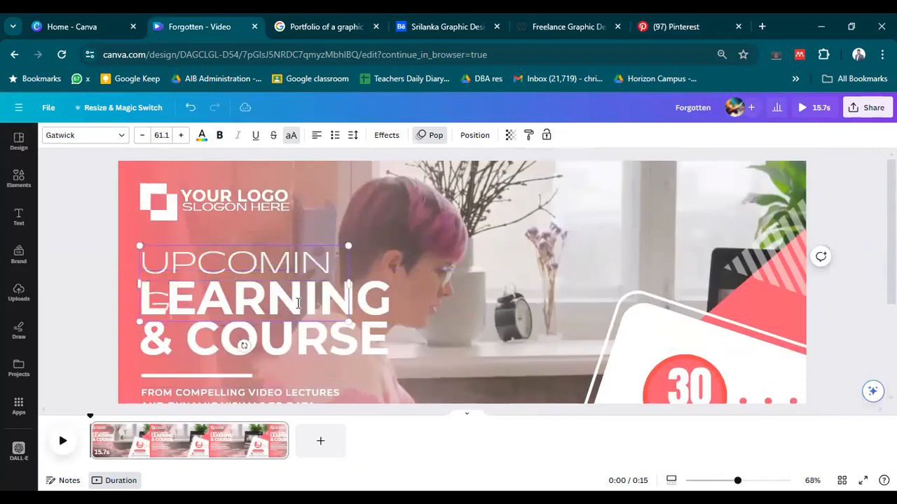
pyautogui.write('G')
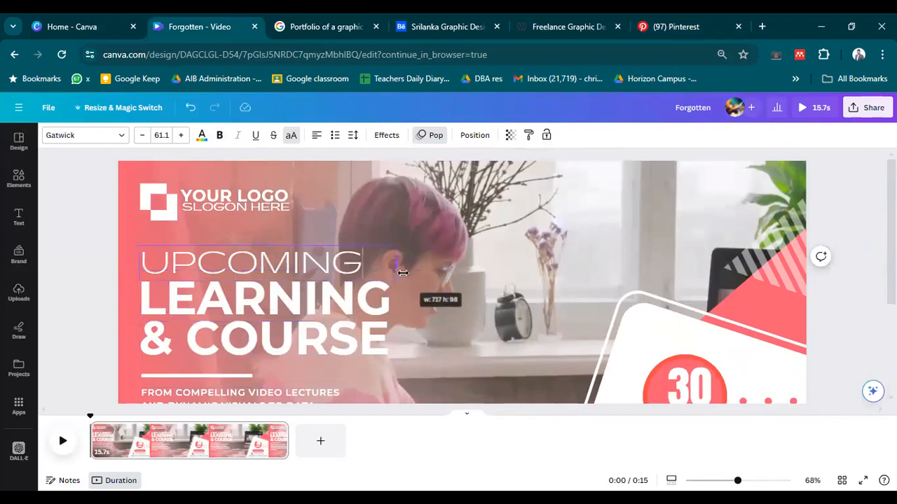
# Replace the LEARNING heading with WORKINGSHOP and widen its text box so the text fits on one line
pyautogui.doubleClick(329, 312)
pyautogui.doubleClick(357, 300)
pyautogui.write('WORKINGSHOP')
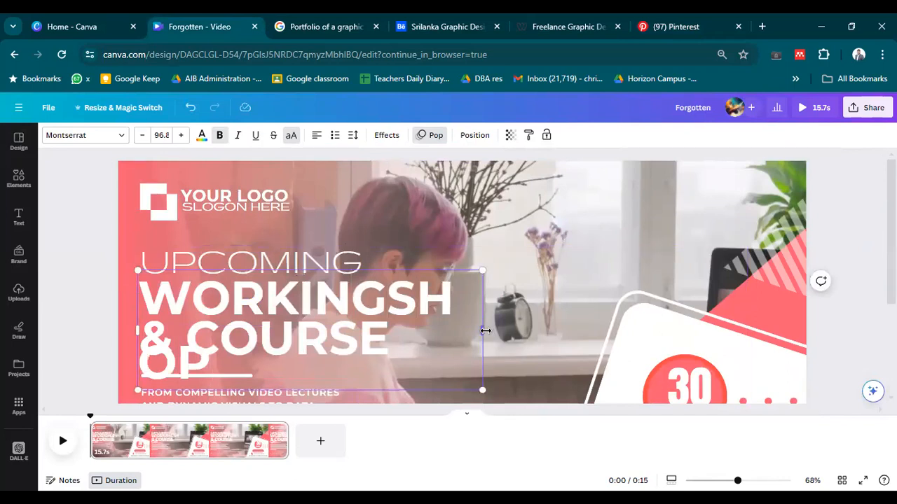
pyautogui.moveTo(483, 330); pyautogui.dragTo(594, 287)
# Change the UPCOMING heading to SELF-LEARN and widen its text box so the text fits on one line
pyautogui.click(190, 246)
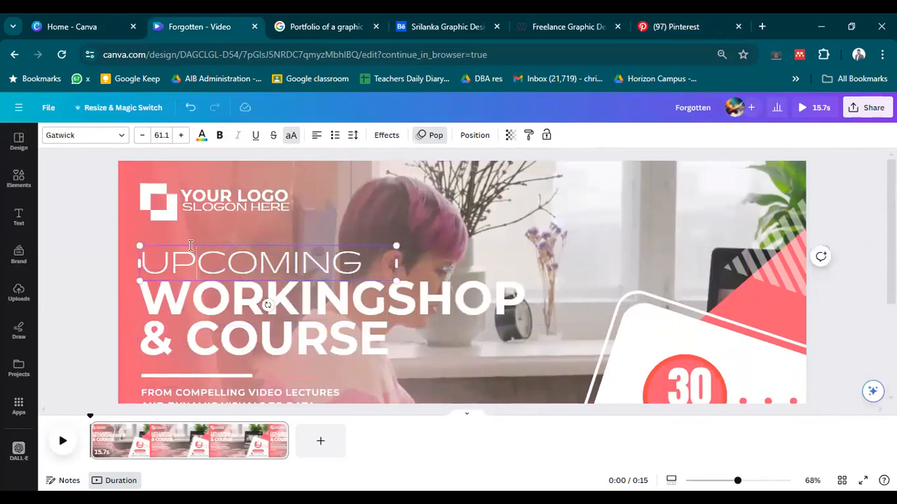
pyautogui.doubleClick(190, 246)
pyautogui.write('DI')
pyautogui.press('BackSpace')
pyautogui.press('BackSpace')
pyautogui.write('SELF-LEARN')
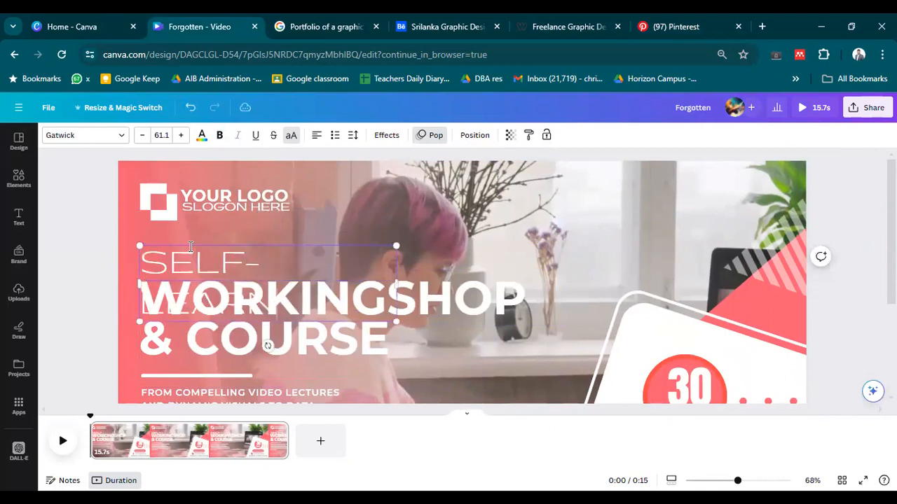
pyautogui.moveTo(403, 282); pyautogui.dragTo(518, 284)
# Change the bold WORKINGSHOP heading to GET CERTIFIED
pyautogui.doubleClick(212, 297)
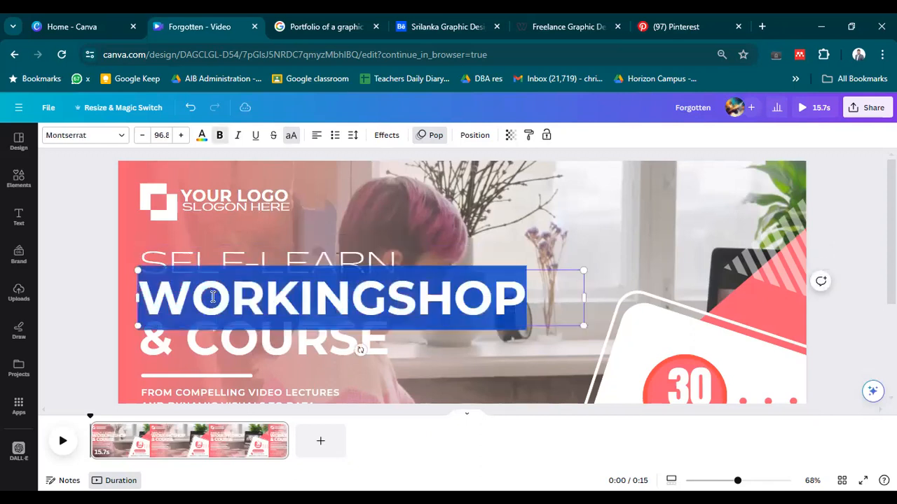
pyautogui.write('GET MICRO')
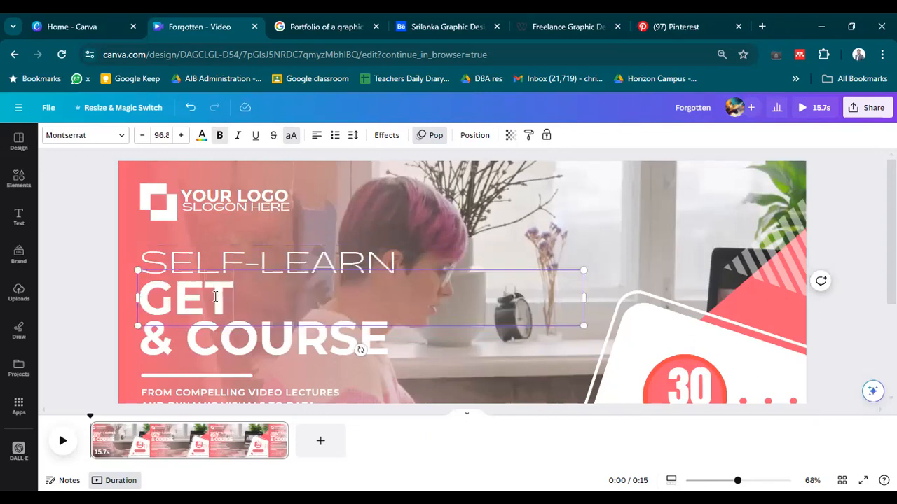
pyautogui.press('BackSpace')
pyautogui.press('BackSpace')
pyautogui.press('BackSpace')
pyautogui.press('BackSpace')
pyautogui.press('BackSpace')
pyautogui.press('BackSpace')
pyautogui.press('BackSpace')
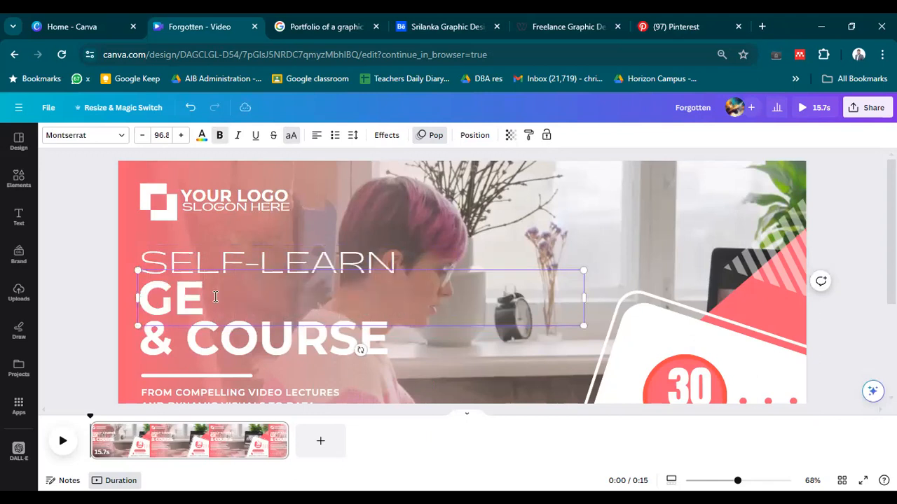
pyautogui.write('T CERTIFIED')
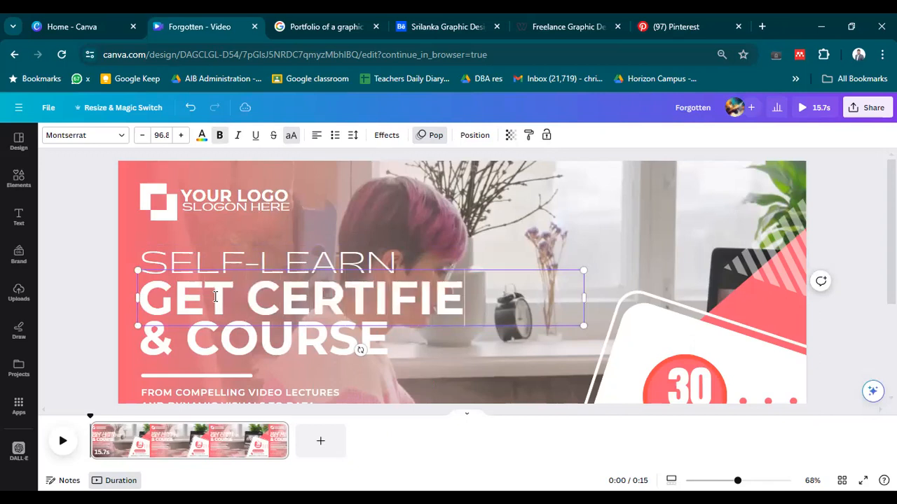
# Replace the & COURSE heading with DIGITAL HR and widen its text box so the text fits on one line
pyautogui.click(182, 347)
pyautogui.doubleClick(181, 347)
pyautogui.write('DIGITAL')
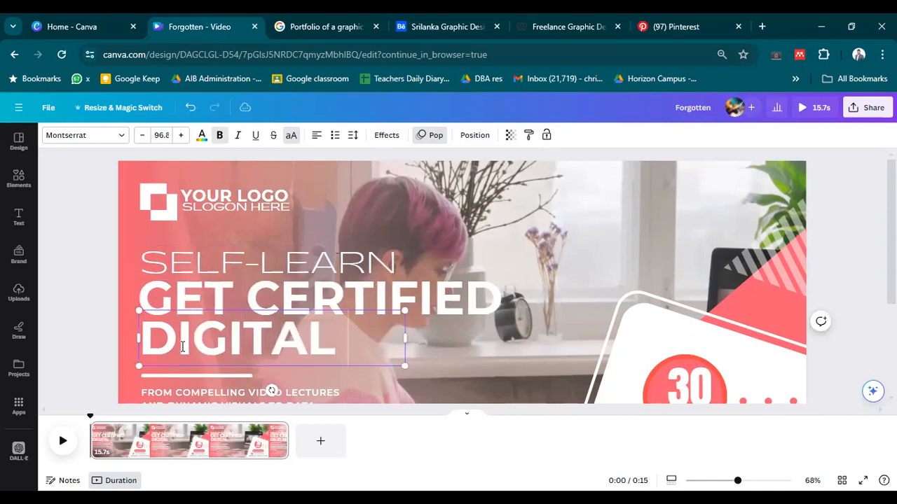
pyautogui.press('Return')
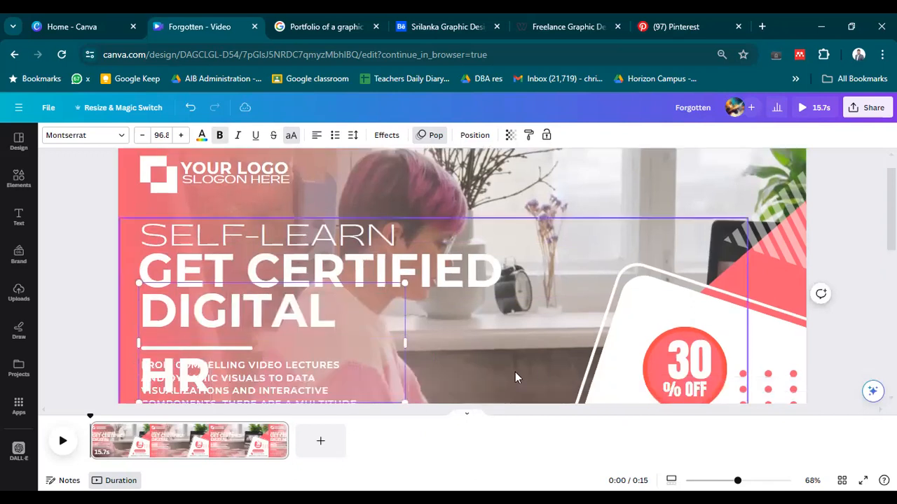
pyautogui.moveTo(405, 343); pyautogui.dragTo(468, 317)
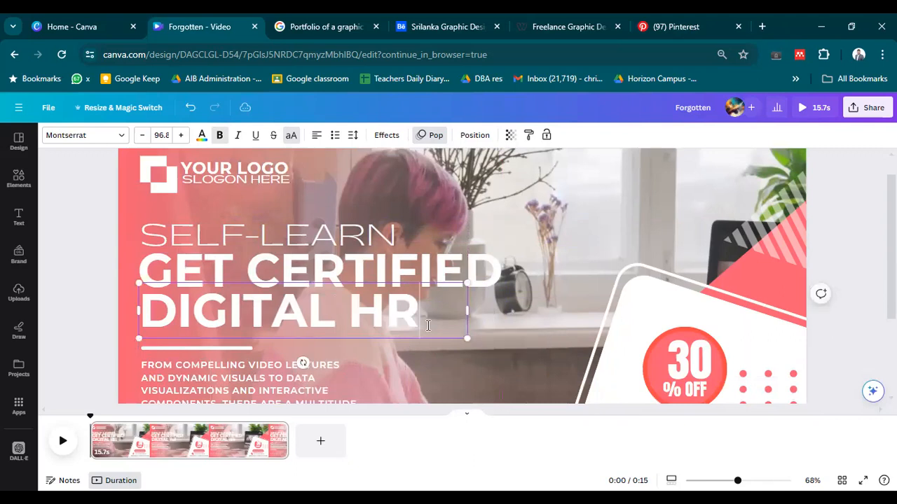
# Scale down the DIGITAL HR heading so it is clearly smaller than GET CERTIFIED
pyautogui.scroll(-3, 243, 287)
pyautogui.click(244, 286)
pyautogui.doubleClick(244, 273)
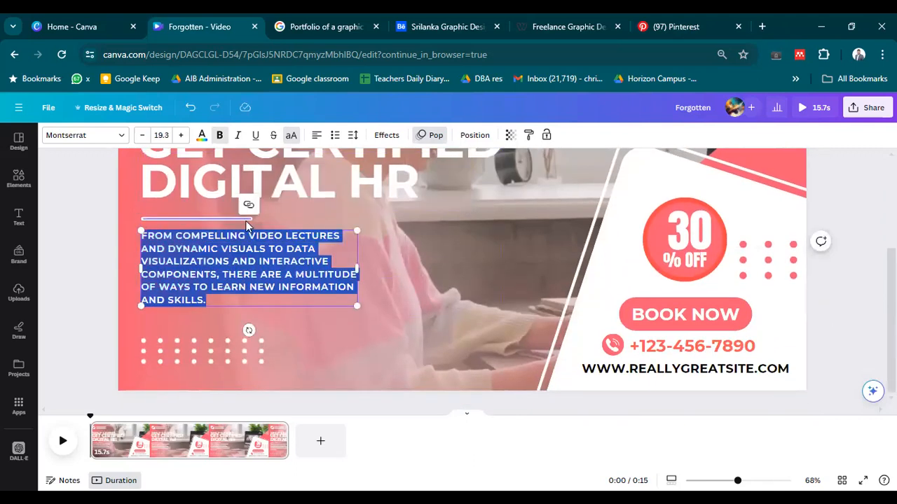
pyautogui.click(310, 191)
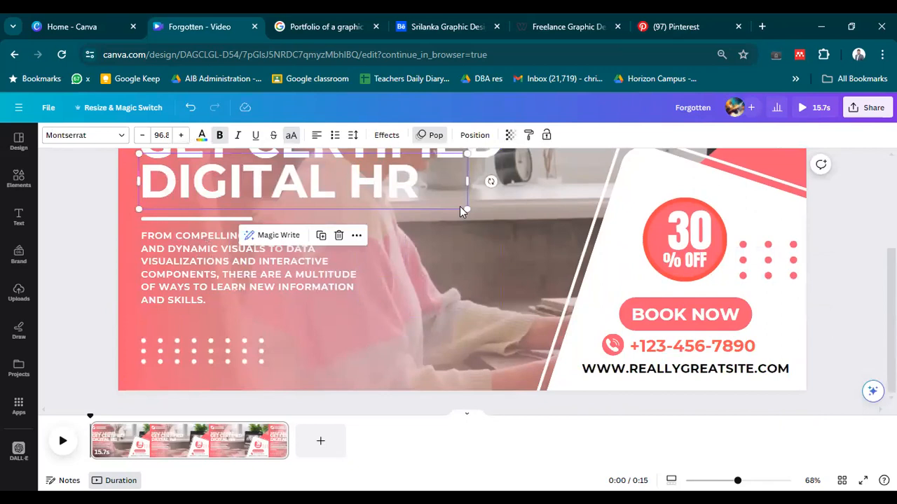
pyautogui.moveTo(463, 207); pyautogui.dragTo(341, 188)
pyautogui.scroll(2, 269, 235)
pyautogui.click(60, 248)
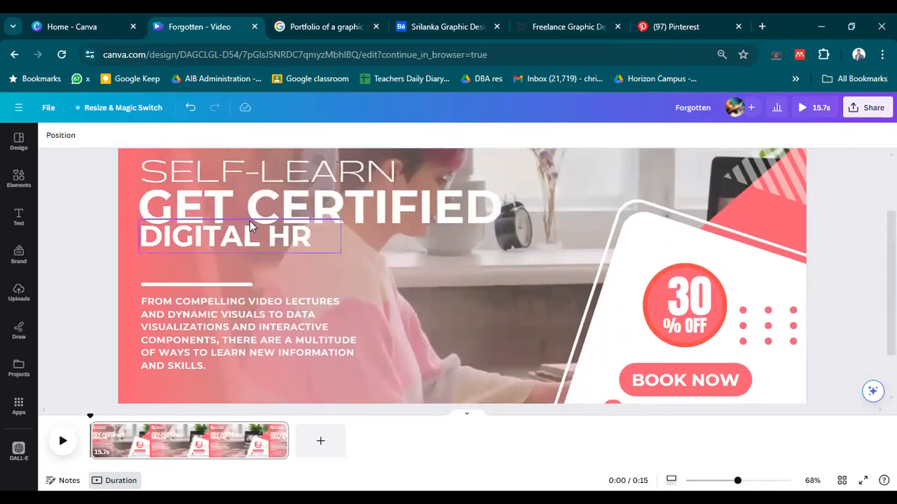
# Delete the YOUR LOGO and SLOGON HERE placeholder texts beside the logo mark
pyautogui.scroll(2, 154, 275)
pyautogui.click(241, 171)
pyautogui.click(242, 170)
pyautogui.press('Delete')
pyautogui.click(247, 184)
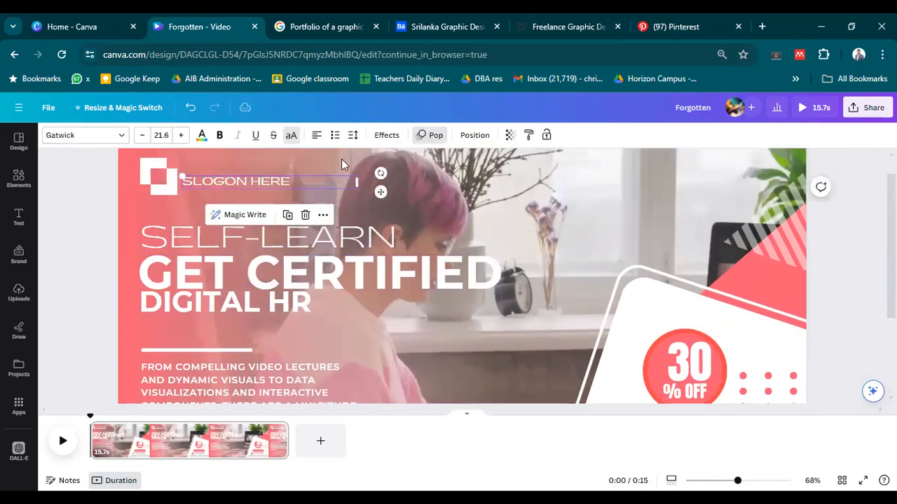
pyautogui.press('Delete')
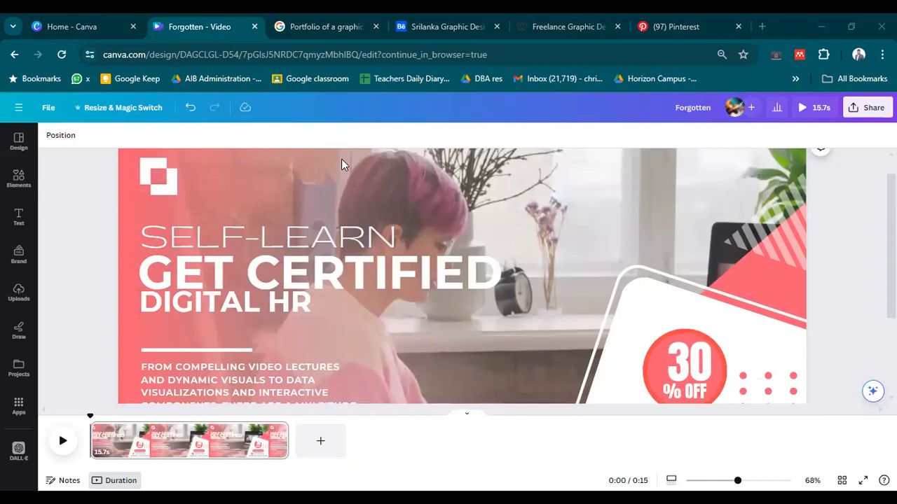
pyautogui.click(882, 54)
pyautogui.click(775, 108)
pyautogui.click(739, 27)
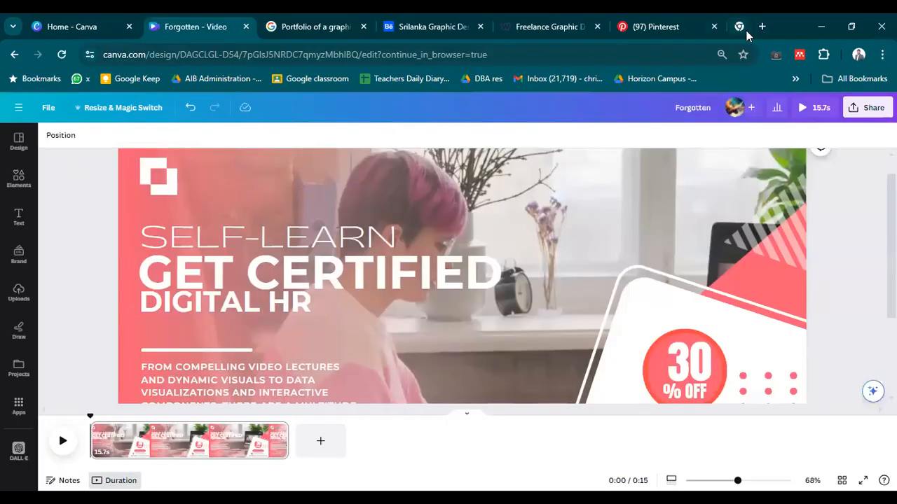
pyautogui.click(882, 54)
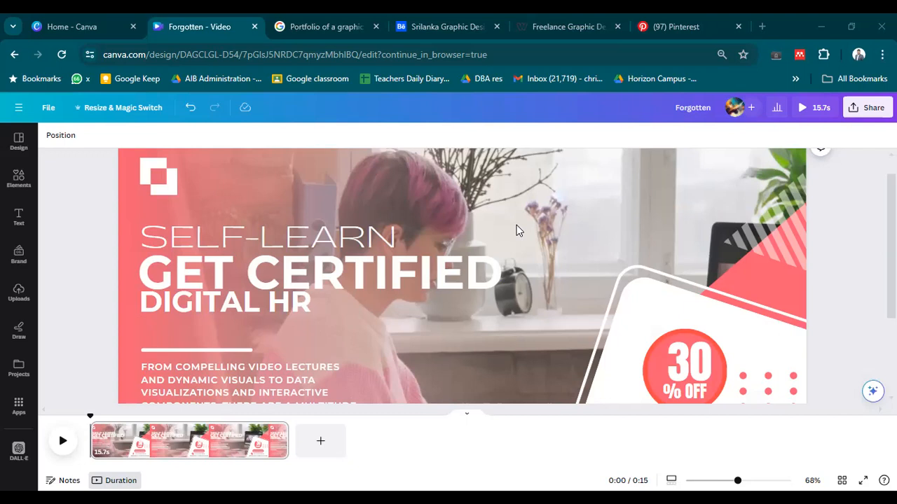
# Scale the DIGITAL HR heading down further to a font size of 51.4
pyautogui.click(248, 308)
pyautogui.moveTo(340, 317); pyautogui.dragTo(293, 311)
pyautogui.click(80, 280)
# Duplicate the DIGITAL HR line and place the copy directly beneath the original, aligned with it
pyautogui.click(193, 298)
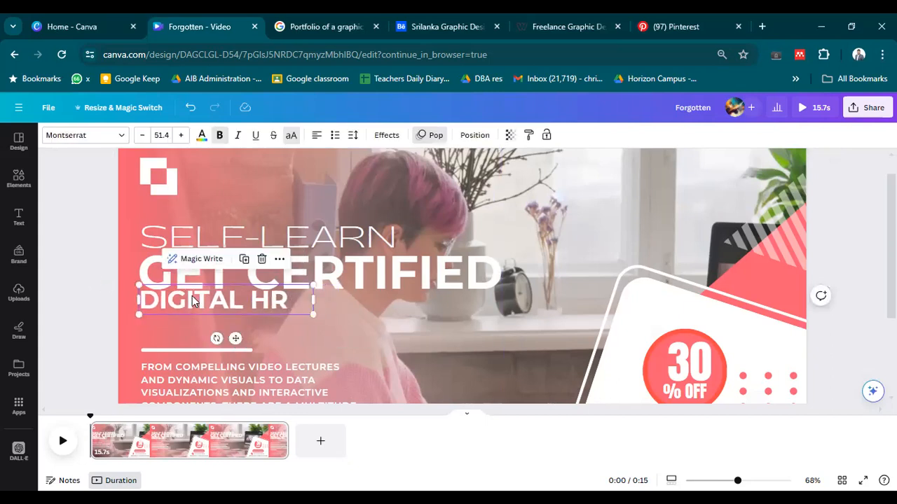
pyautogui.hotkey('ctrl', 'd')
pyautogui.moveTo(201, 308)
pyautogui.mouseDown()
pyautogui.moveTo(196, 327)
pyautogui.moveTo(190, 323)
pyautogui.mouseUp()
# Widen the text box of the copied line and change its text to DIGITAL SALES
pyautogui.doubleClick(260, 320)
pyautogui.click(260, 320)
pyautogui.moveTo(315, 320); pyautogui.dragTo(403, 320)
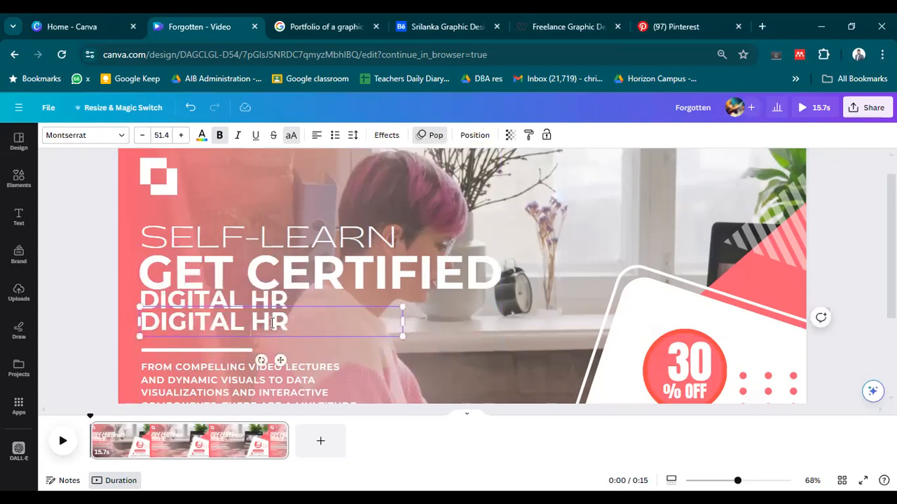
pyautogui.doubleClick(271, 323)
pyautogui.write('SALES')
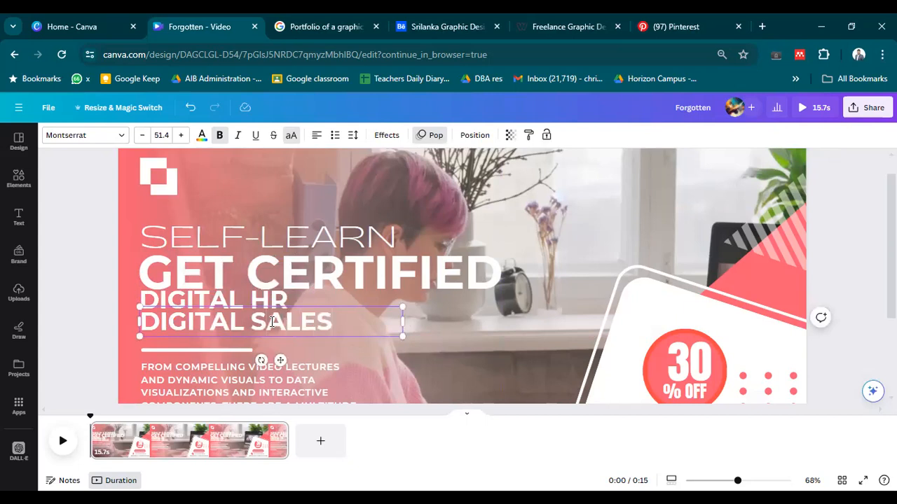
# Move the description paragraph and the DIGITAL HR and DIGITAL SALES lines lower, leaving room under GET CERTIFIED
pyautogui.scroll(-3, 206, 288)
pyautogui.moveTo(206, 286); pyautogui.dragTo(206, 313)
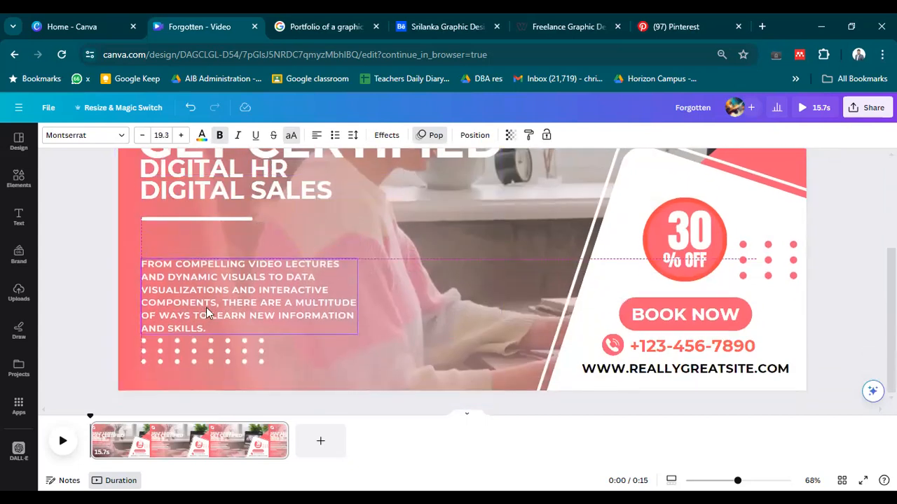
pyautogui.click(175, 218)
pyautogui.moveTo(175, 218); pyautogui.dragTo(175, 206)
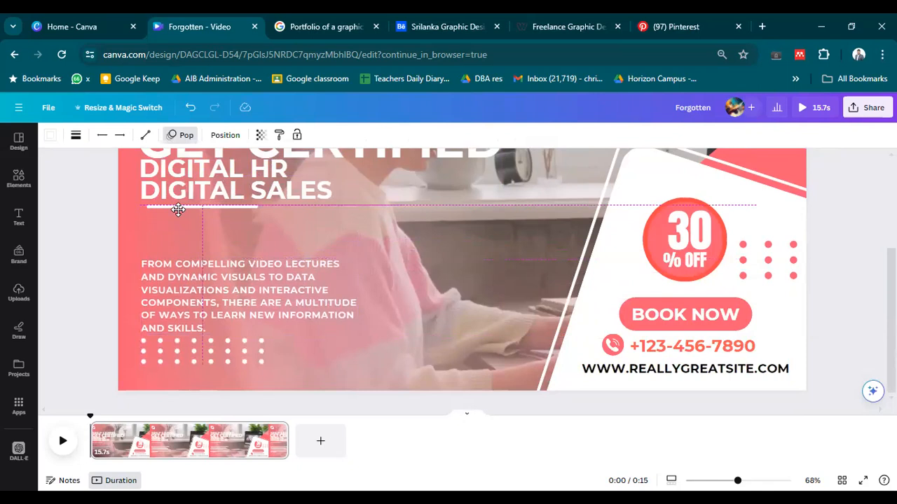
pyautogui.scroll(2, 250, 244)
pyautogui.moveTo(250, 245); pyautogui.dragTo(250, 303)
pyautogui.moveTo(346, 263); pyautogui.dragTo(344, 320)
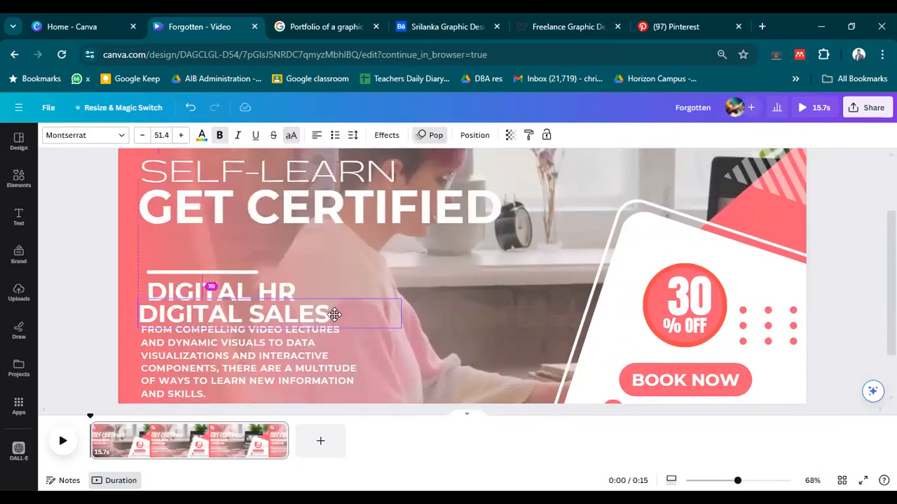
# Place the white divider line just beneath GET CERTIFIED and left-align DIGITAL HR and DIGITAL SALES below it
pyautogui.moveTo(174, 275); pyautogui.dragTo(174, 232)
pyautogui.moveTo(186, 303); pyautogui.dragTo(192, 284)
pyautogui.moveTo(208, 323); pyautogui.dragTo(213, 302)
# Reposition the description paragraph below DIGITAL SALES and widen its text box so it wraps onto four lines
pyautogui.moveTo(279, 343); pyautogui.dragTo(301, 315)
pyautogui.scroll(-1, 281, 345)
pyautogui.moveTo(355, 303); pyautogui.dragTo(473, 303)
pyautogui.click(112, 286)
pyautogui.moveTo(223, 299); pyautogui.dragTo(224, 313)
pyautogui.click(224, 313)
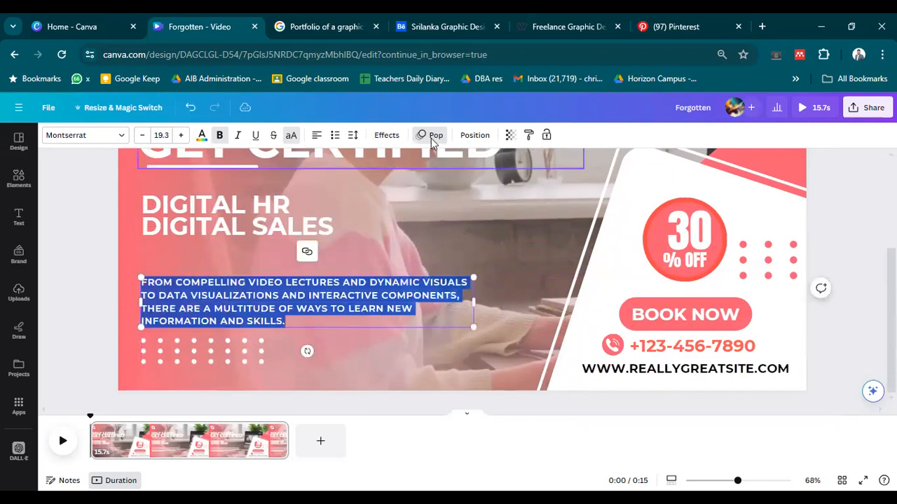
# Widen the description paragraph's text box further so the text wraps onto three lines
pyautogui.press('Escape')
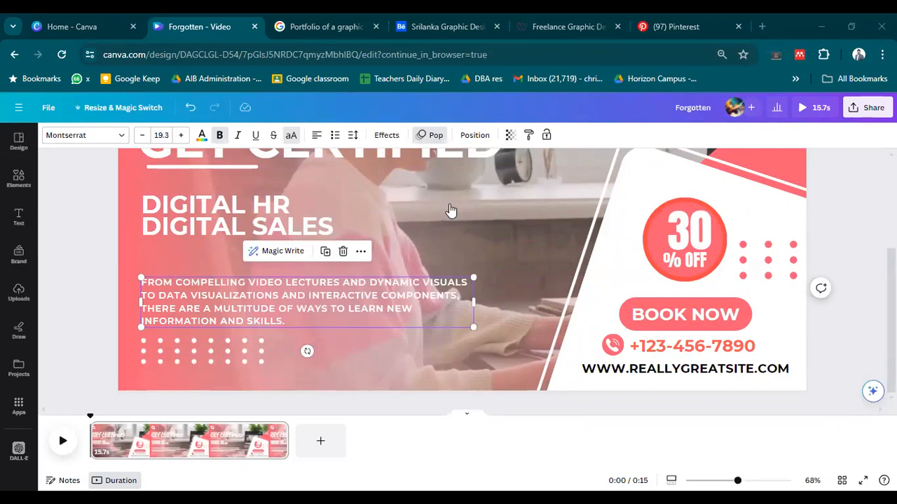
pyautogui.doubleClick(294, 299)
pyautogui.scroll(3, 325, 279)
pyautogui.scroll(-3, 324, 280)
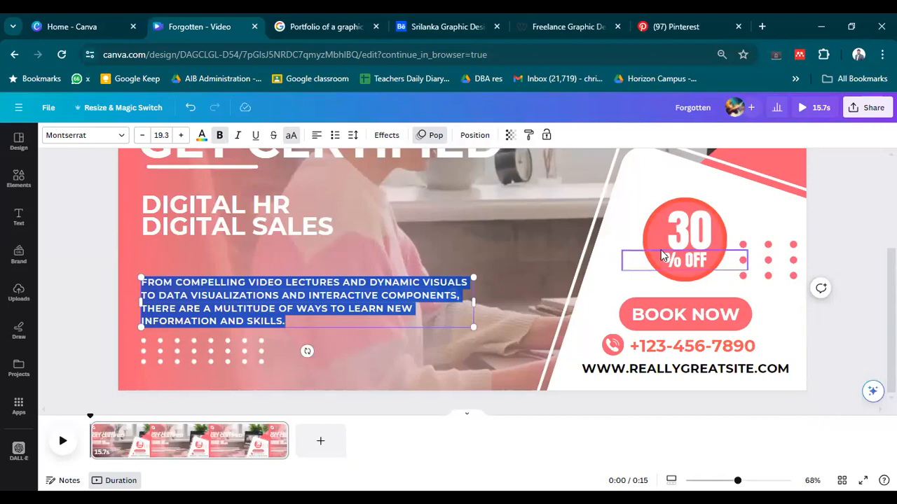
pyautogui.moveTo(473, 301); pyautogui.dragTo(548, 294)
pyautogui.click(120, 276)
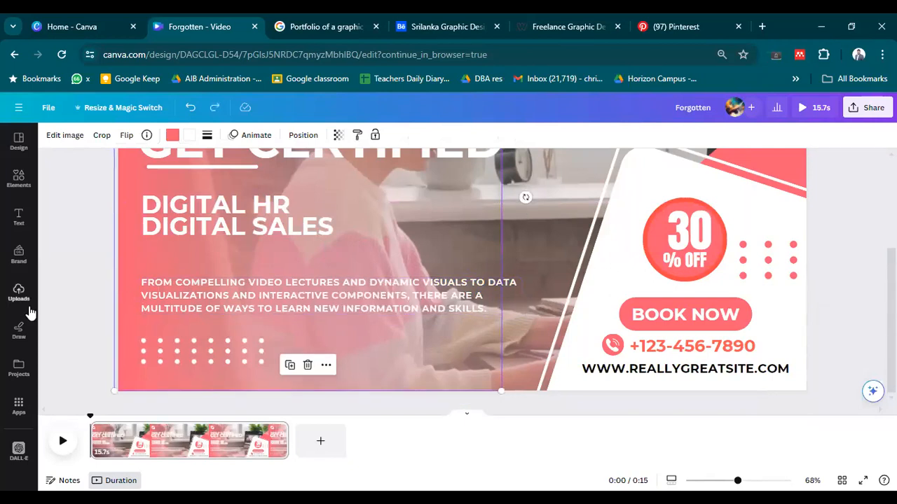
pyautogui.click(80, 288)
# Move the description paragraph slightly lower, closer to the dot pattern
pyautogui.scroll(-1, 227, 306)
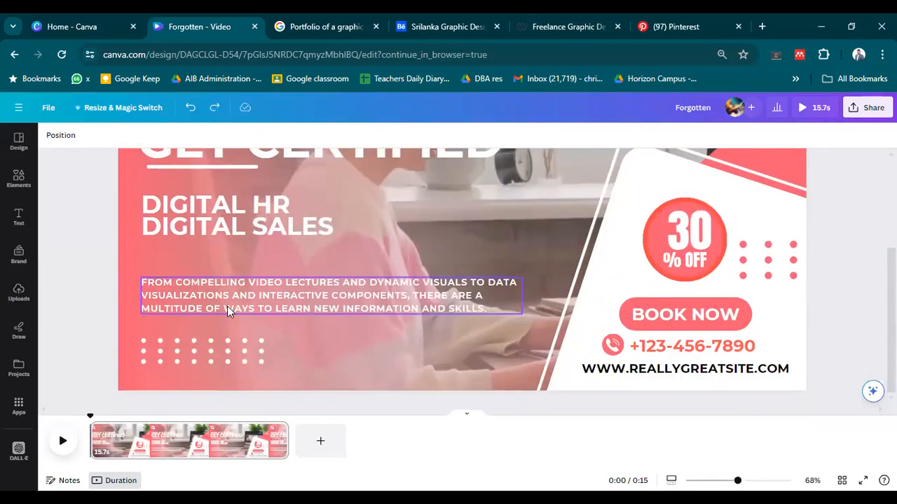
pyautogui.click(227, 306)
pyautogui.doubleClick(227, 315)
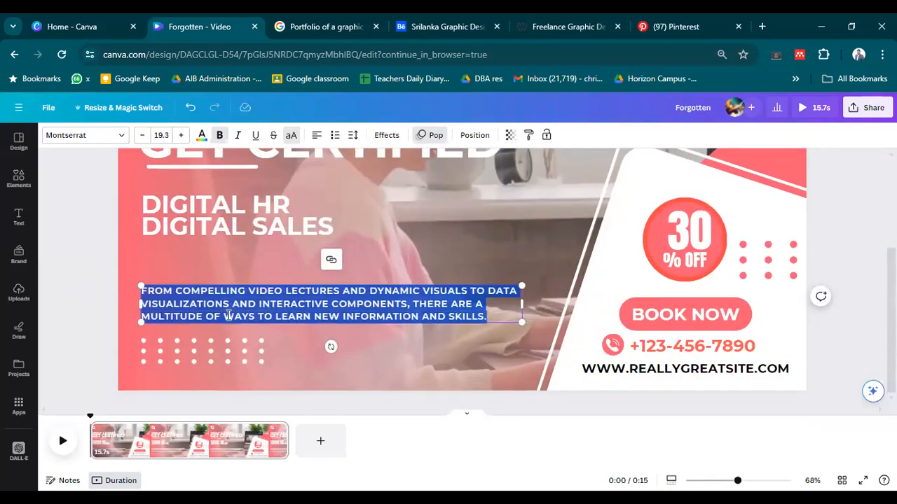
pyautogui.scroll(2, 228, 316)
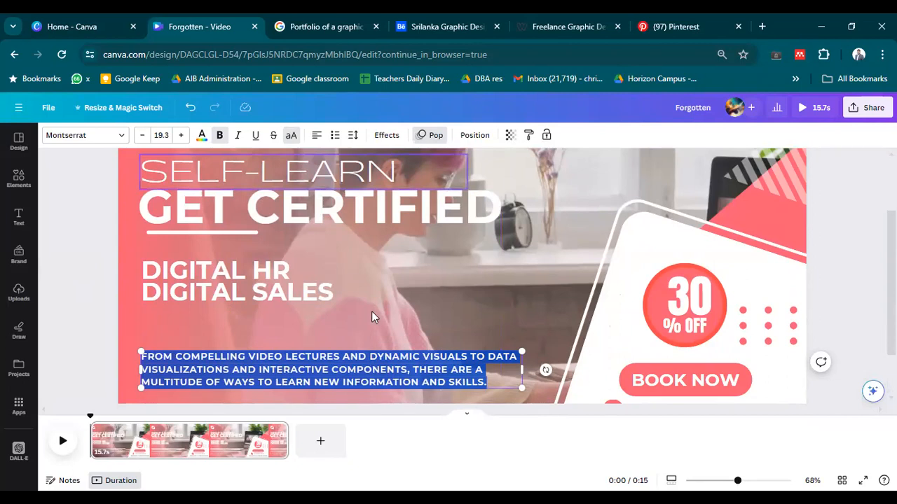
pyautogui.press('Escape')
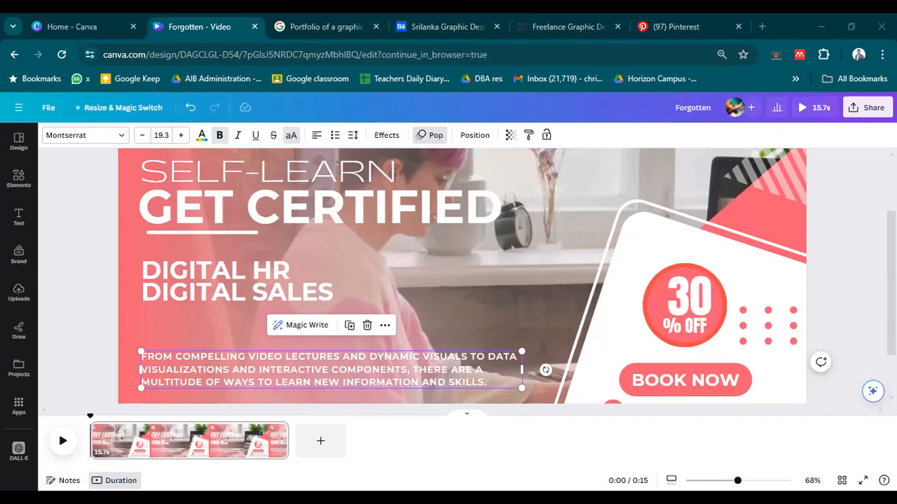
# Replace the description paragraph with FOLLOW A SELF-LEARN COURSE THIS YEAR! GET CERTIFIED! GROW YOUR INCOME!
pyautogui.doubleClick(394, 368)
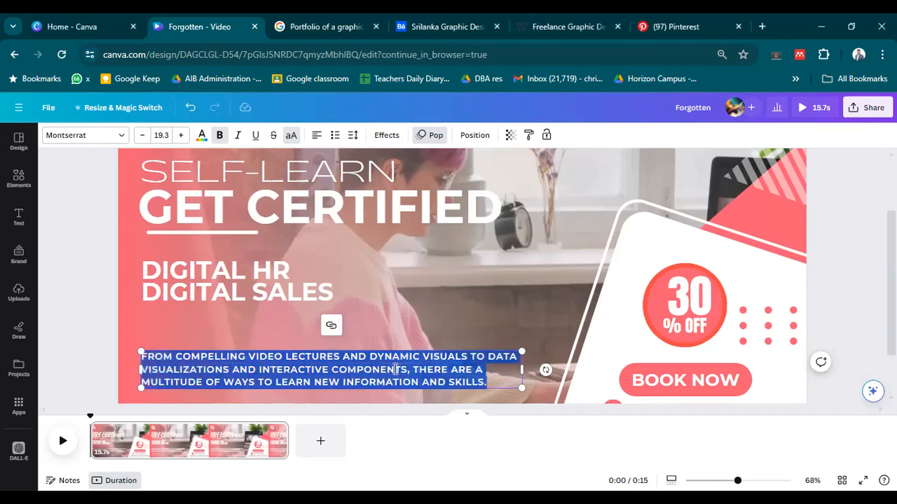
pyautogui.scroll(-1, 396, 368)
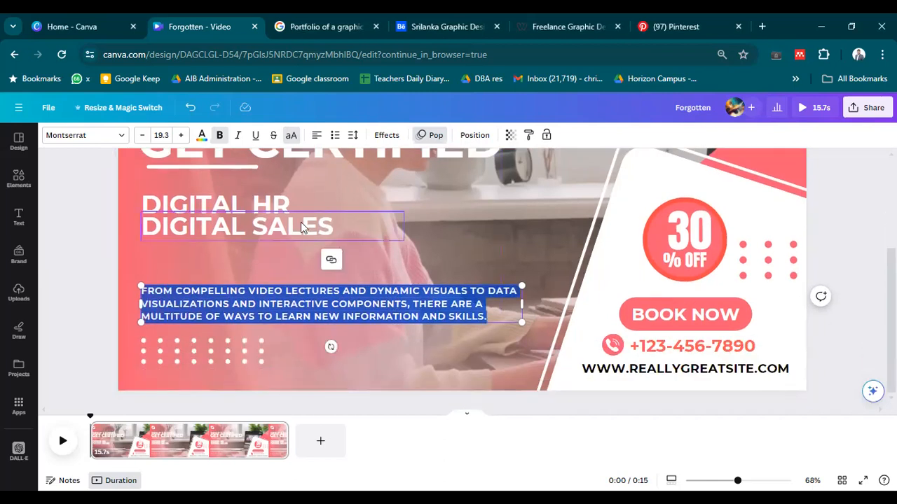
pyautogui.click(282, 231)
pyautogui.doubleClick(238, 290)
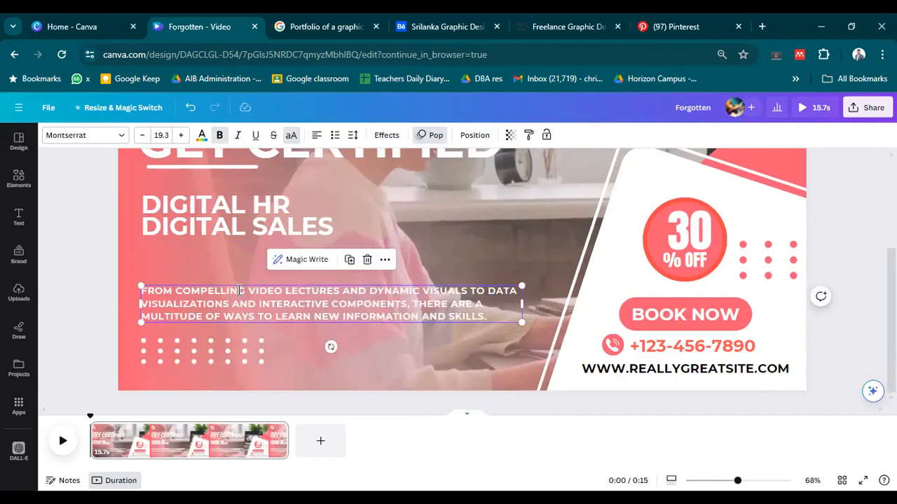
pyautogui.scroll(1, 464, 265)
pyautogui.scroll(-1, 464, 265)
pyautogui.write('foll')
pyautogui.press('BackSpace')
pyautogui.press('BackSpace')
pyautogui.press('BackSpace')
pyautogui.press('BackSpace')
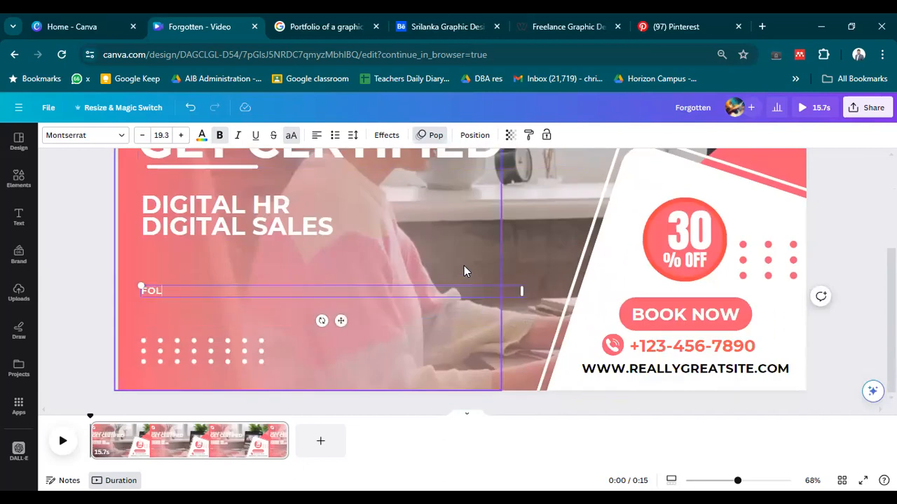
pyautogui.write('f')
pyautogui.write('COUR')
pyautogui.write('-LEARN COURSE')
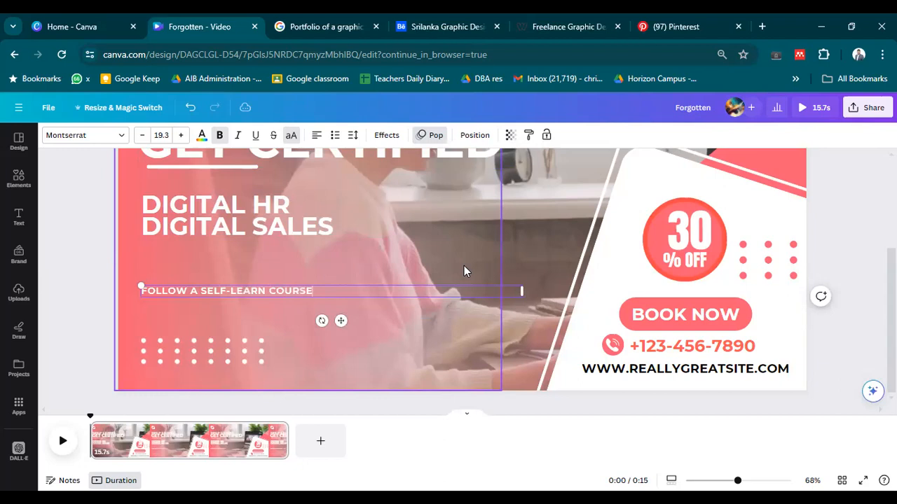
pyautogui.write(' THIS YEAR! GET C')
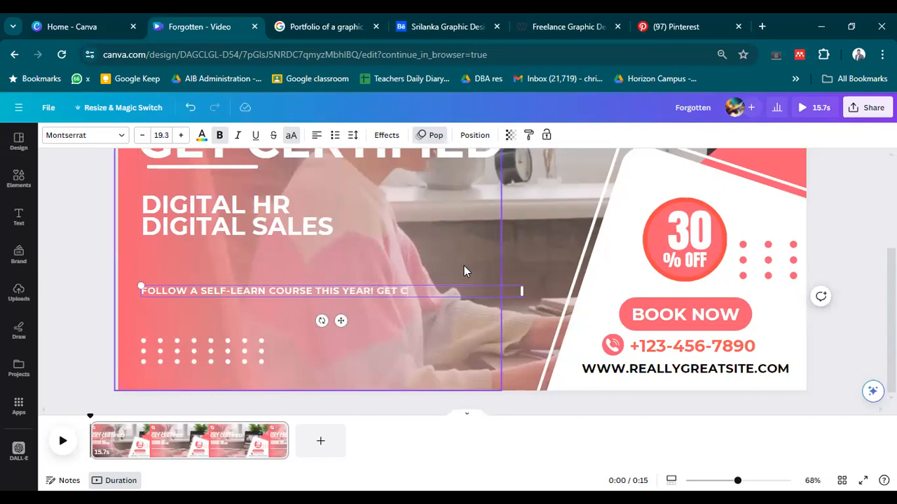
pyautogui.write('ERTIFIED! GROW YOUR INCOME!')
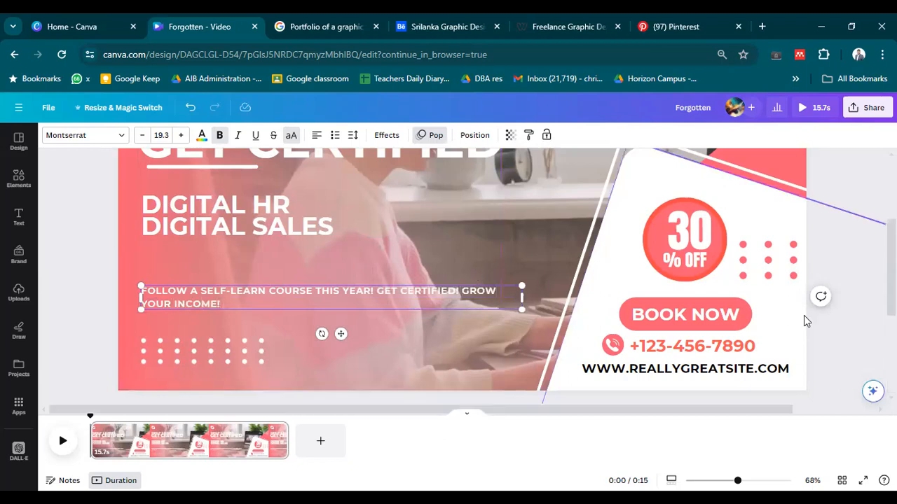
# Change the discount number in the round % OFF badge to 40
pyautogui.click(688, 243)
pyautogui.click(688, 243)
pyautogui.click(690, 242)
pyautogui.press('BackSpace')
pyautogui.write('4')
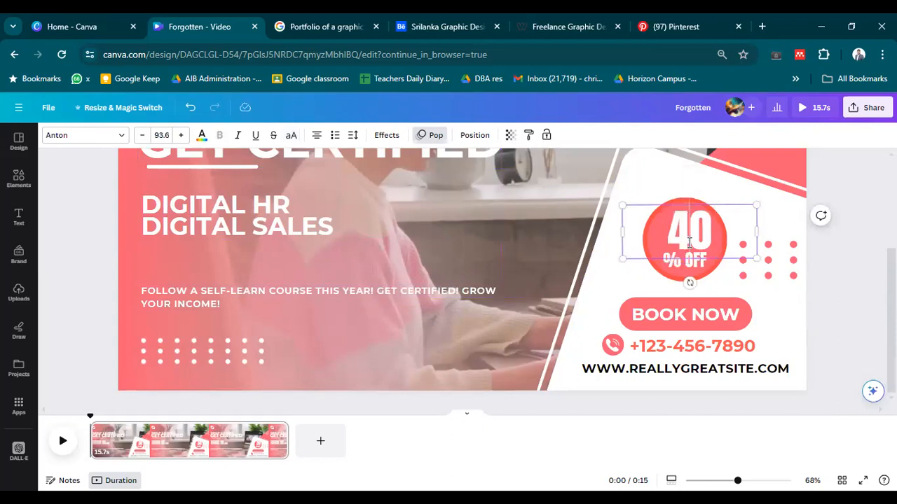
# Change the call-to-action button text from BOOK NOW to REGISTER NOW
pyautogui.click(686, 315)
pyautogui.click(671, 321)
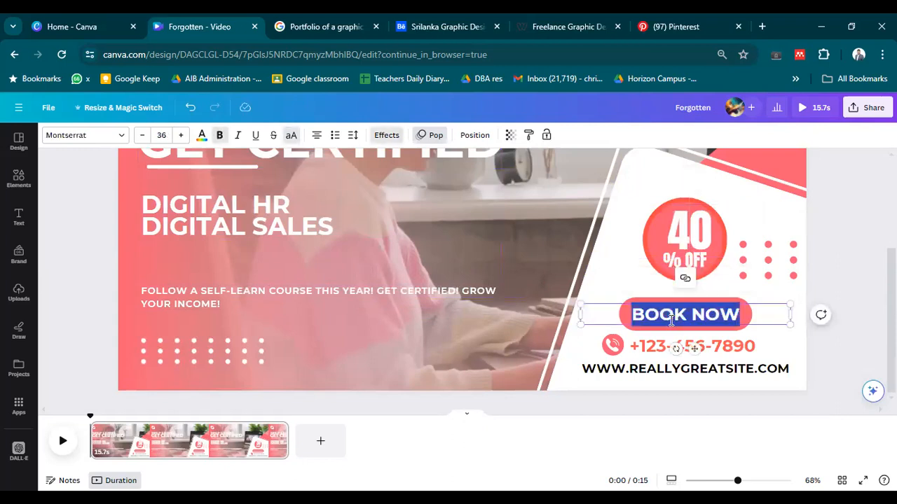
pyautogui.doubleClick(671, 320)
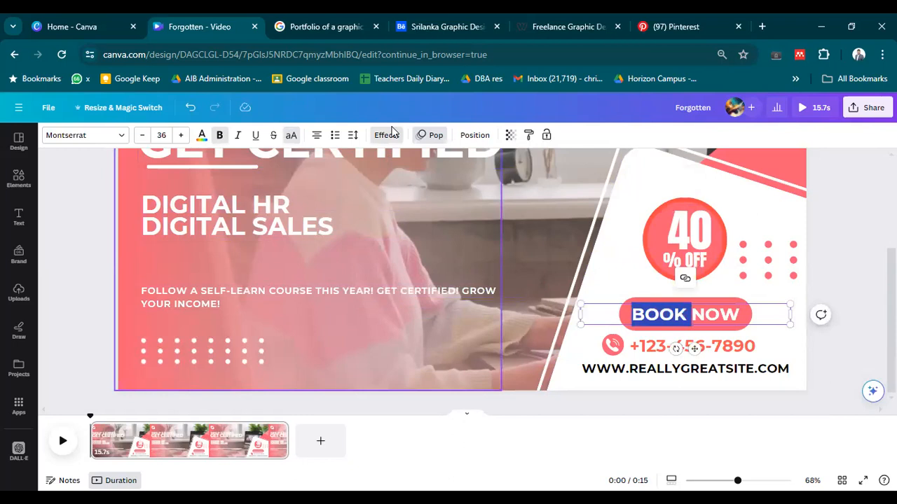
pyautogui.hotkey('alt', 'Tab')
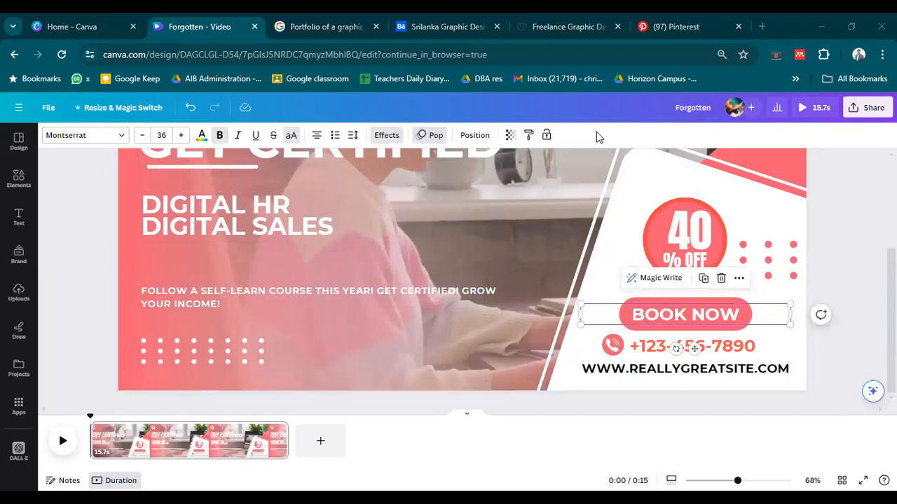
pyautogui.doubleClick(669, 314)
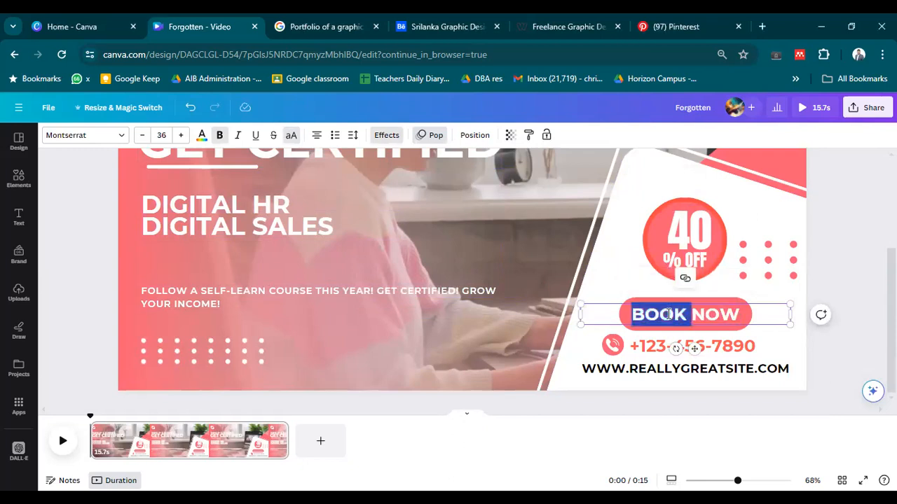
pyautogui.write('REGISTER')
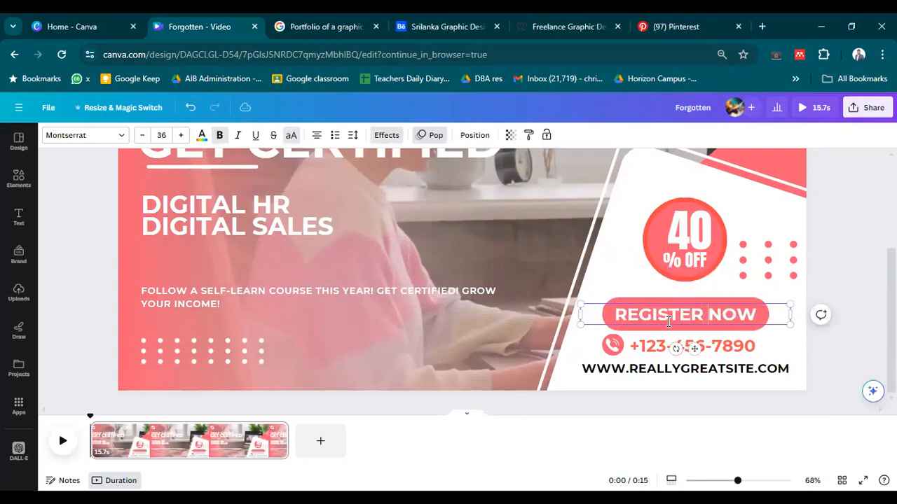
# Replace the placeholder phone number beside the phone icon with the institute's contact number
pyautogui.click(650, 354)
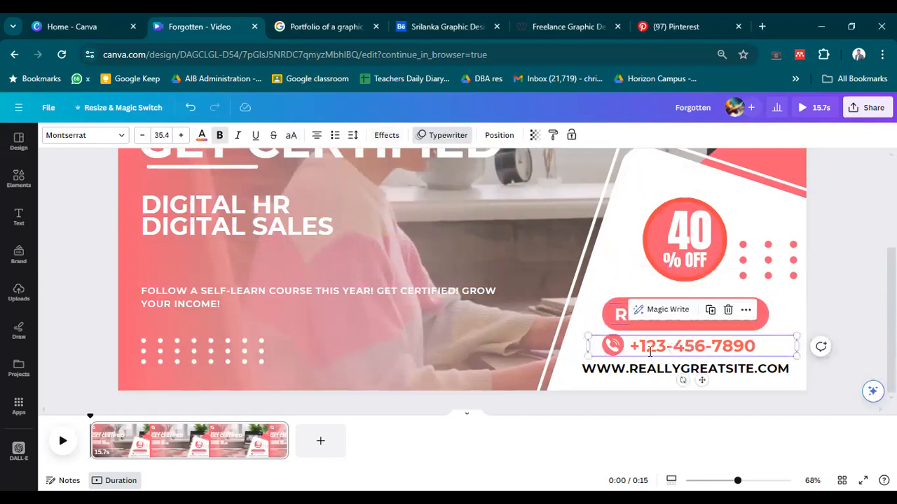
pyautogui.click(650, 352)
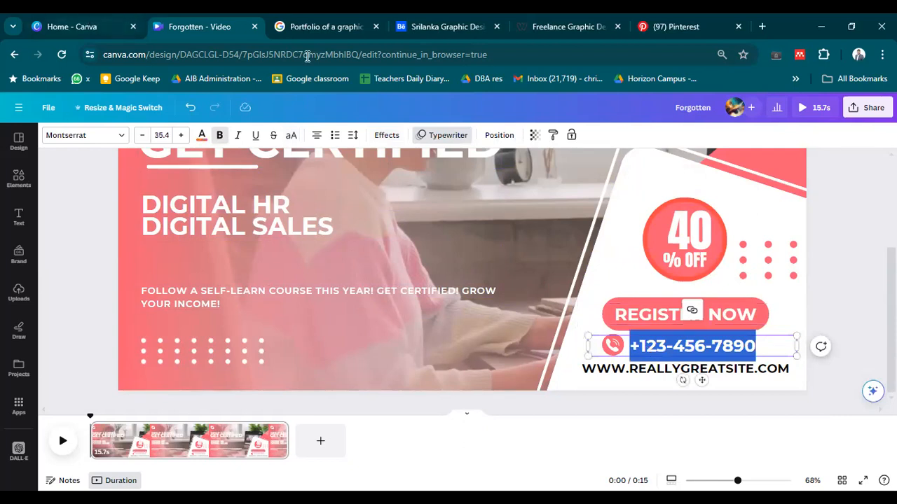
pyautogui.hotkey('alt', 'Tab')
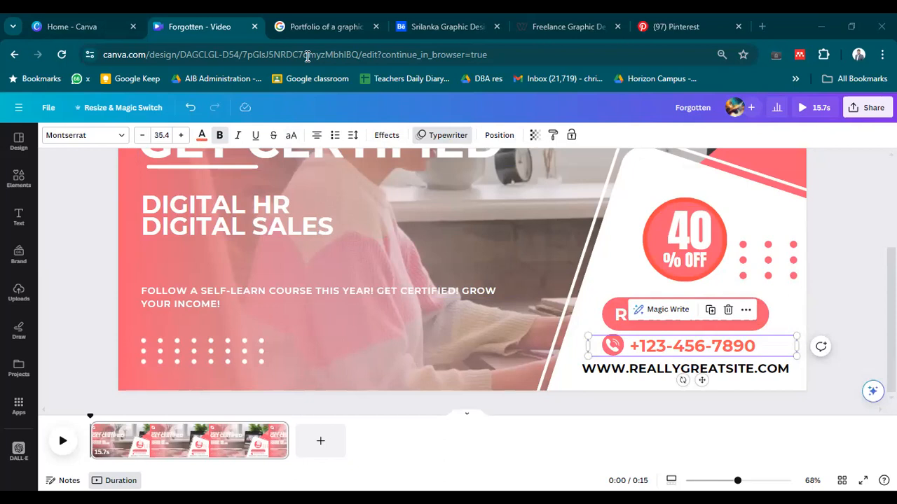
pyautogui.doubleClick(659, 348)
pyautogui.hotkey('ctrl', 'v')
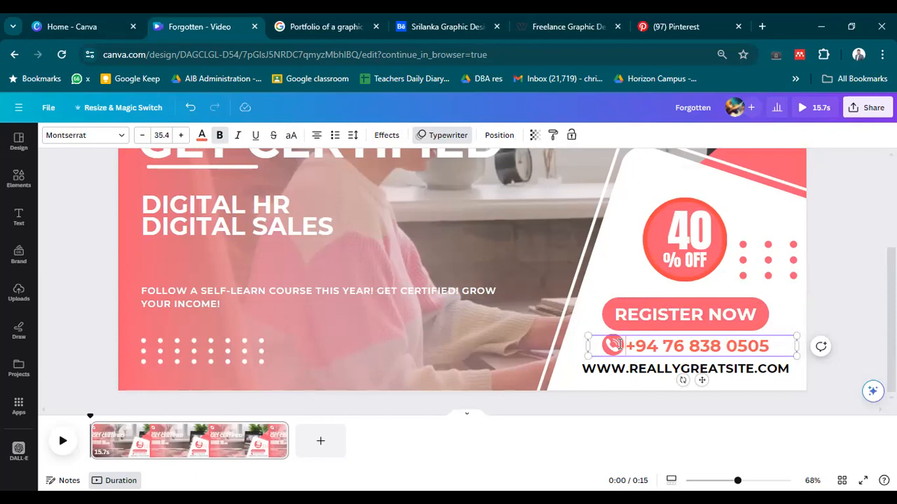
pyautogui.click(809, 335)
pyautogui.doubleClick(772, 370)
pyautogui.click(751, 367)
pyautogui.moveTo(754, 370); pyautogui.dragTo(632, 368)
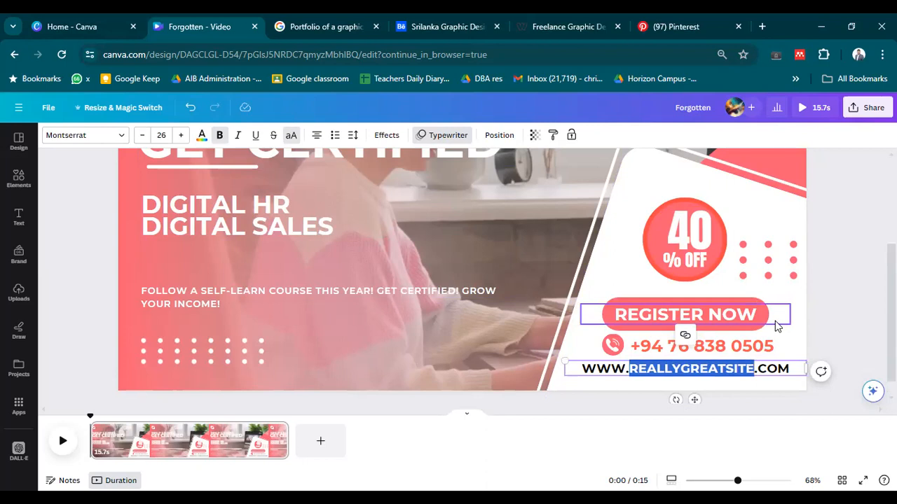
pyautogui.scroll(4, 803, 233)
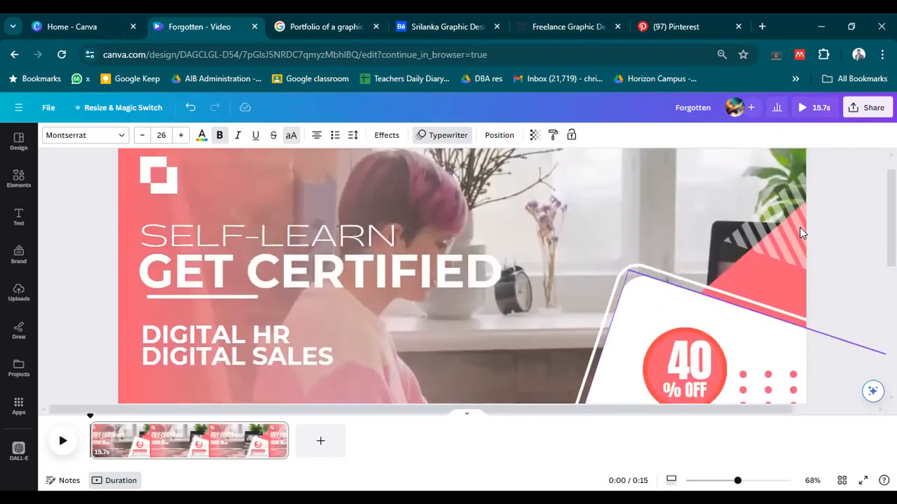
pyautogui.scroll(-3, 803, 234)
pyautogui.scroll(2, 803, 233)
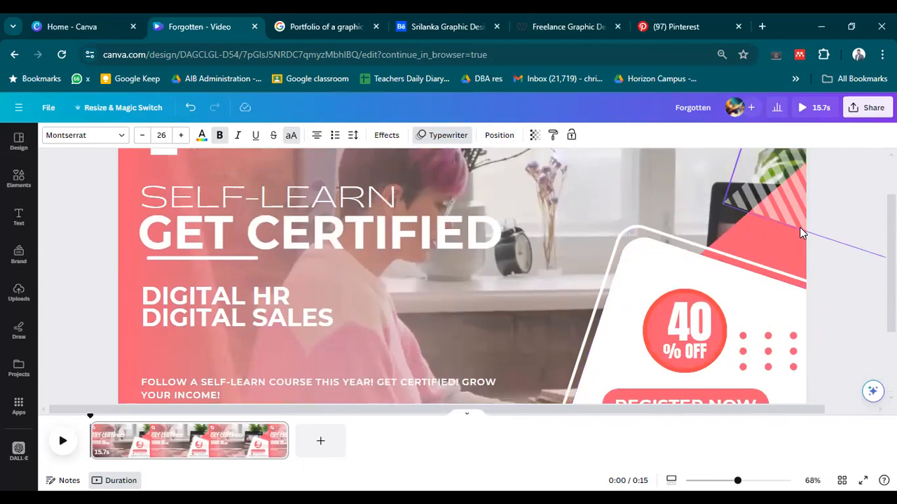
pyautogui.scroll(-3, 771, 217)
pyautogui.scroll(2, 767, 202)
pyautogui.scroll(2, 768, 203)
pyautogui.scroll(-4, 766, 201)
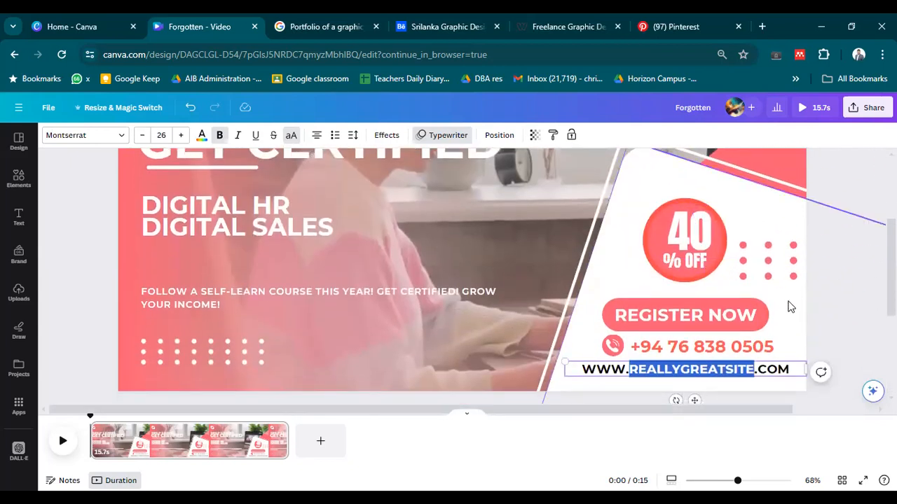
pyautogui.write('AIBEDU')
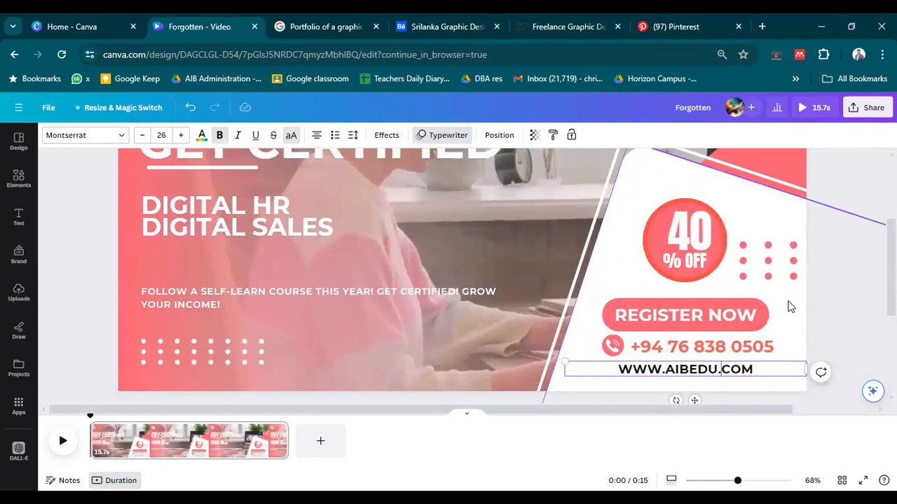
pyautogui.hotkey('shift', 'Right')
pyautogui.hotkey('shift', 'Right')
pyautogui.hotkey('shift', 'Right')
pyautogui.write('ORG')
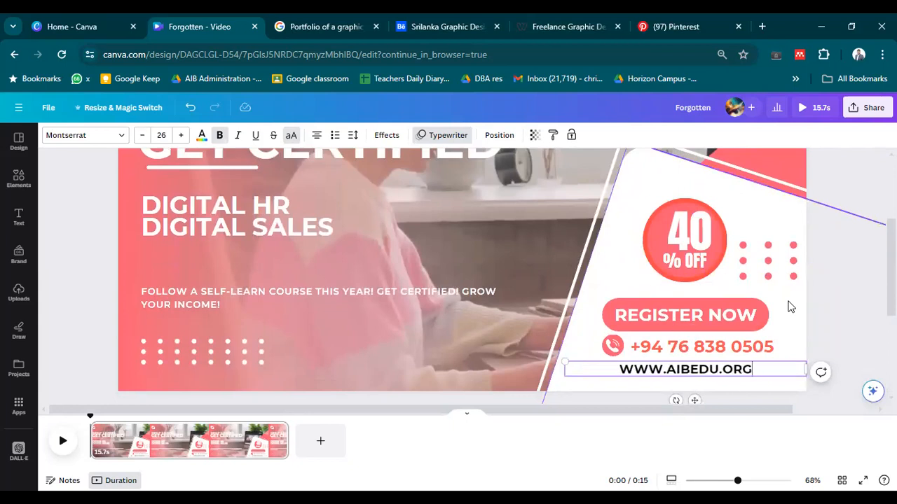
pyautogui.click(869, 171)
# Add the aib logo from the Brand Kit to the design
pyautogui.scroll(4, 804, 216)
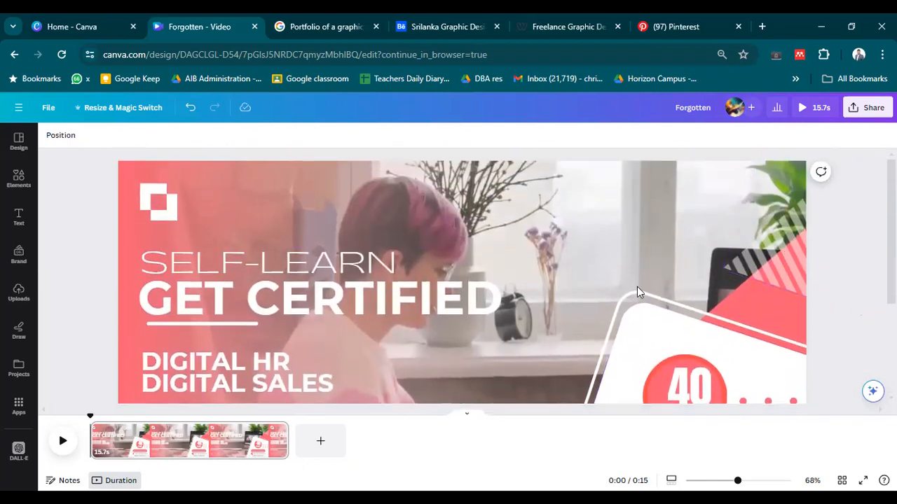
pyautogui.click(19, 291)
pyautogui.click(18, 260)
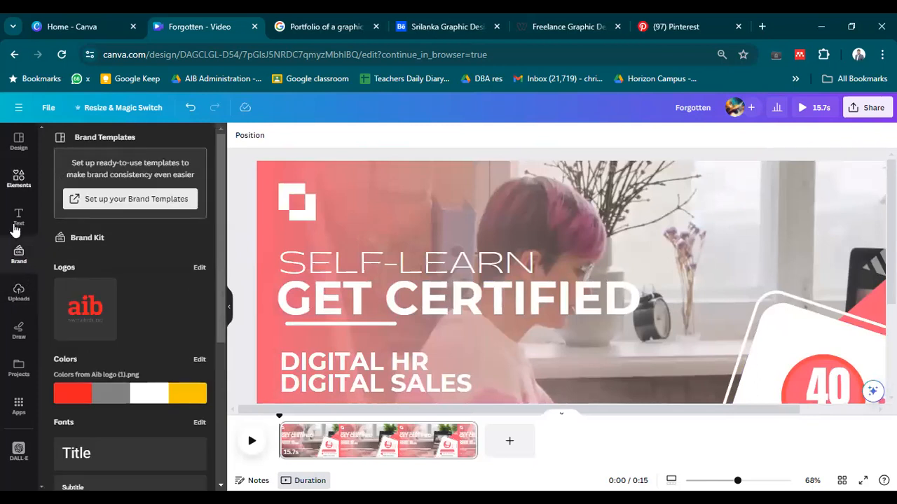
pyautogui.click(91, 329)
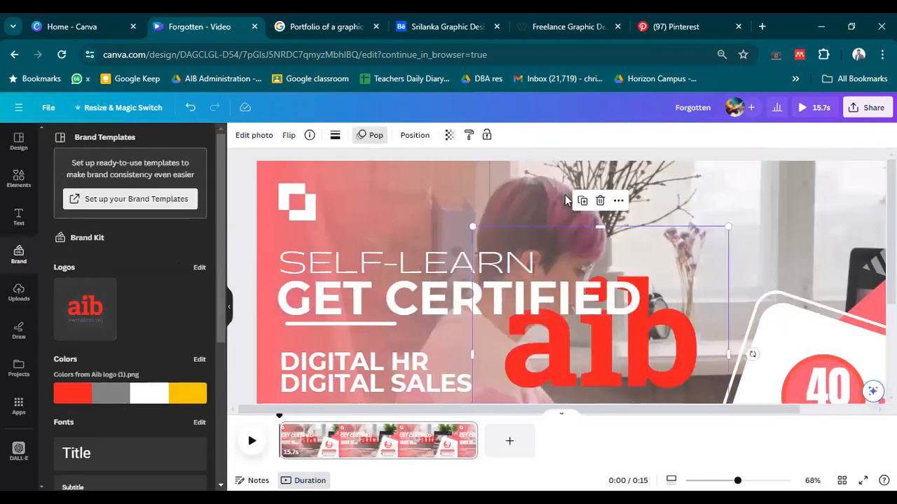
# Shrink the aib logo and place it beside the white square mark, above the SELF-LEARN heading
pyautogui.moveTo(687, 368); pyautogui.dragTo(519, 223)
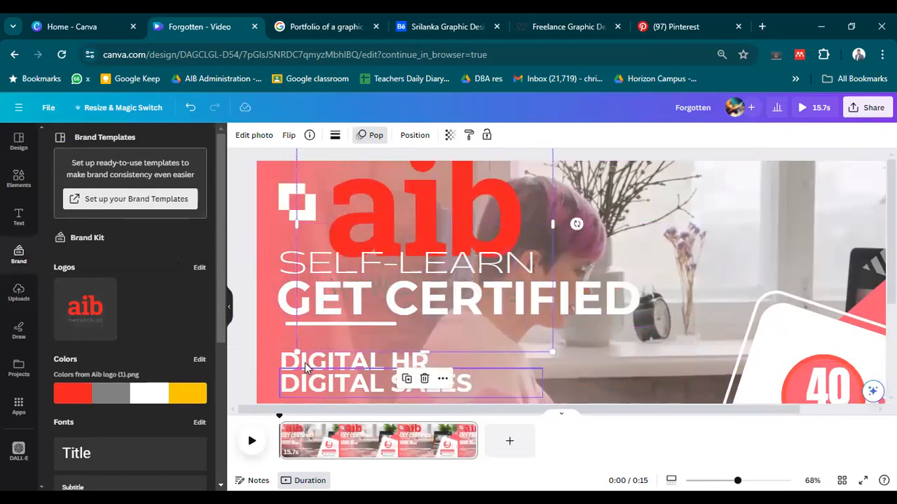
pyautogui.moveTo(297, 352); pyautogui.dragTo(503, 208)
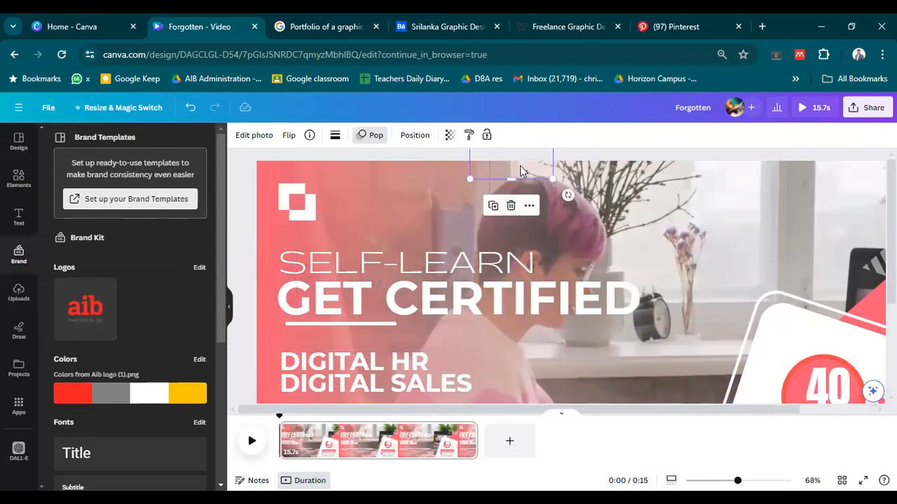
pyautogui.moveTo(519, 167); pyautogui.dragTo(374, 243)
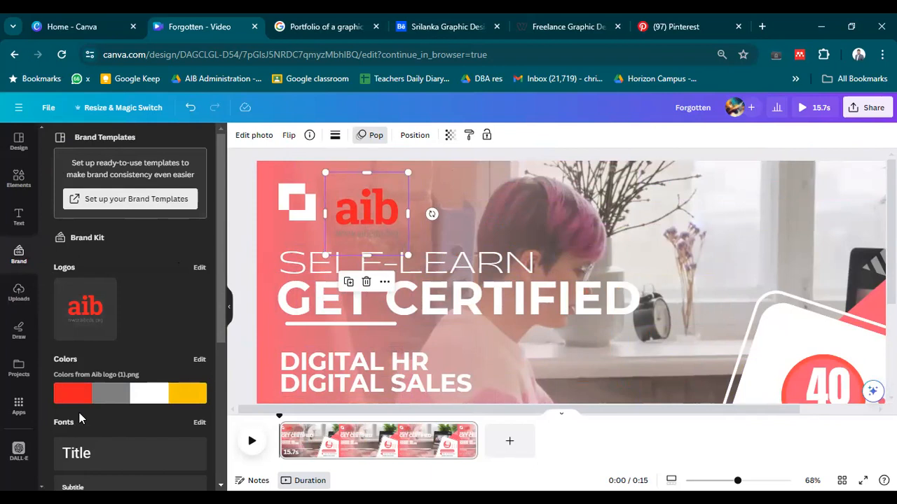
pyautogui.moveTo(366, 222); pyautogui.dragTo(366, 220)
pyautogui.scroll(-2, 421, 253)
pyautogui.scroll(-3, 421, 252)
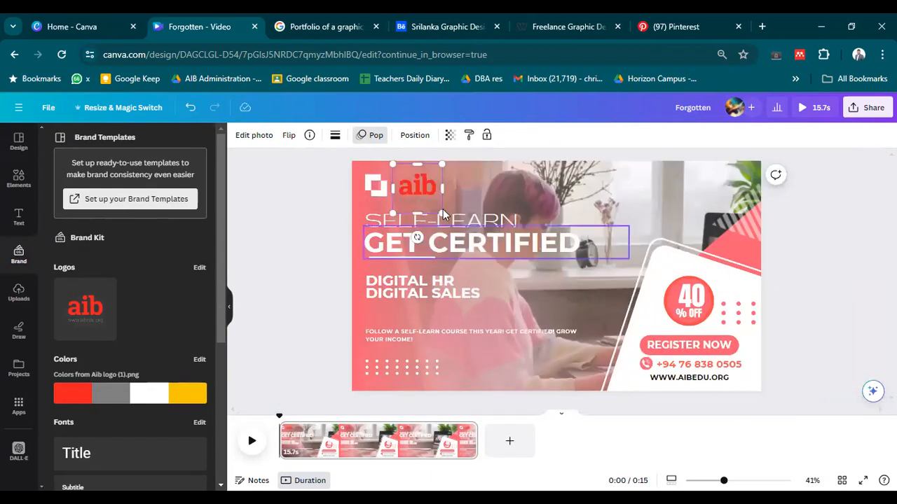
pyautogui.moveTo(432, 178); pyautogui.dragTo(441, 177)
# Search the design elements for Banner
pyautogui.click(19, 179)
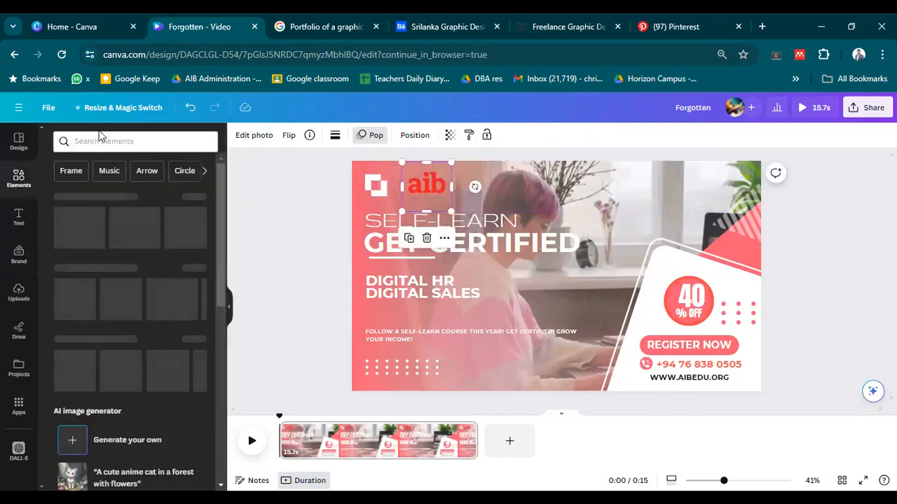
pyautogui.click(100, 140)
pyautogui.write('Ba')
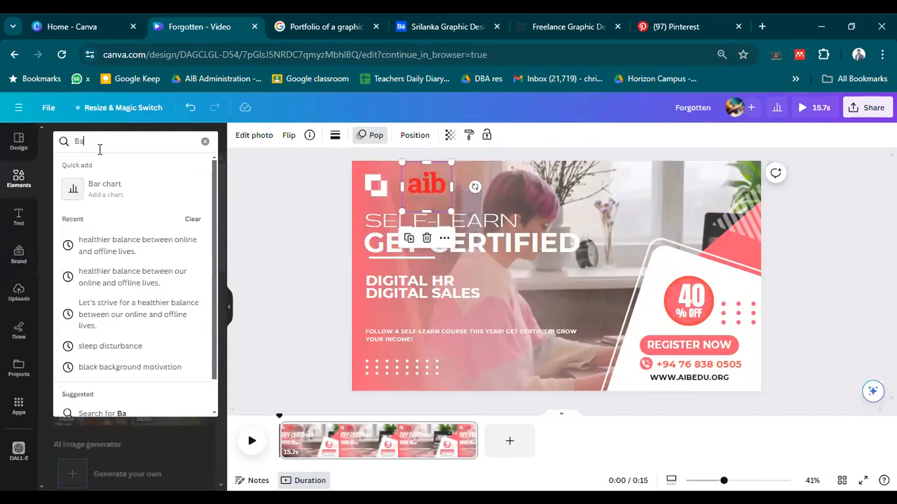
pyautogui.write('nner')
pyautogui.press('BackSpace')
pyautogui.press('BackSpace')
pyautogui.press('BackSpace')
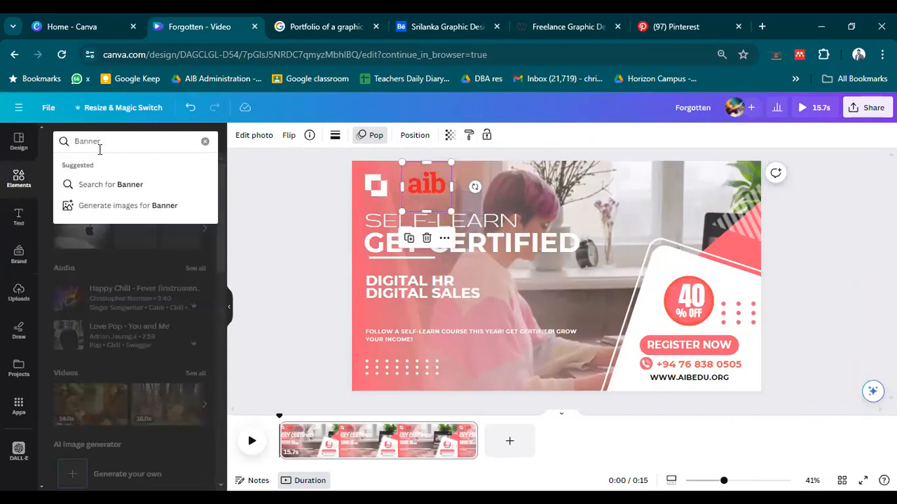
pyautogui.press('Return')
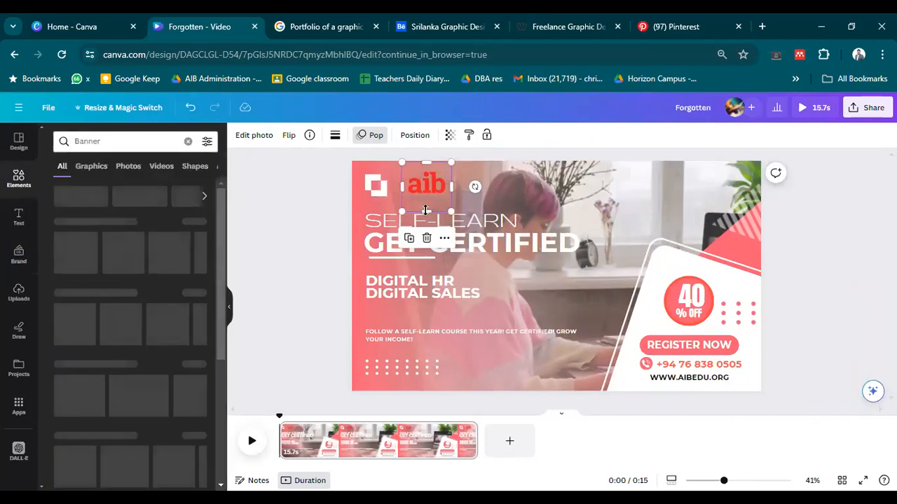
# Add the Banner 2 shape, place it over the aib logo from the page's upper edge, and size it to about 253 by 225 px
pyautogui.click(108, 239)
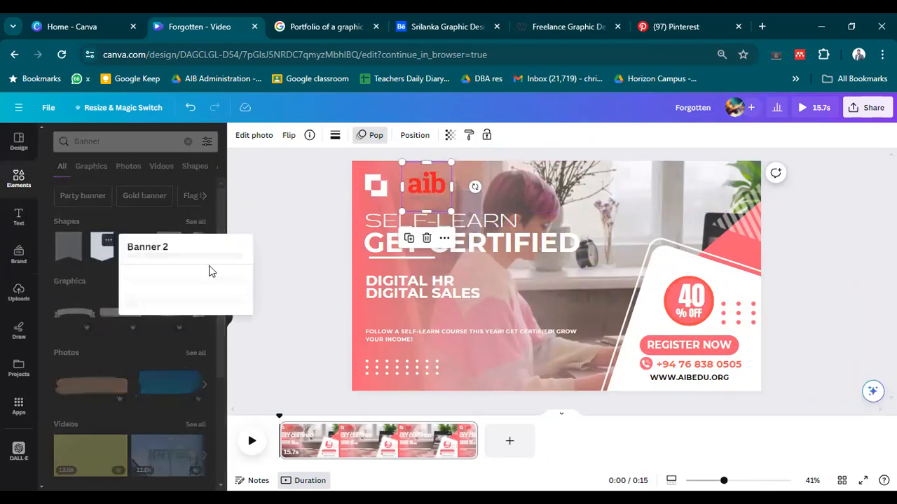
pyautogui.click(105, 257)
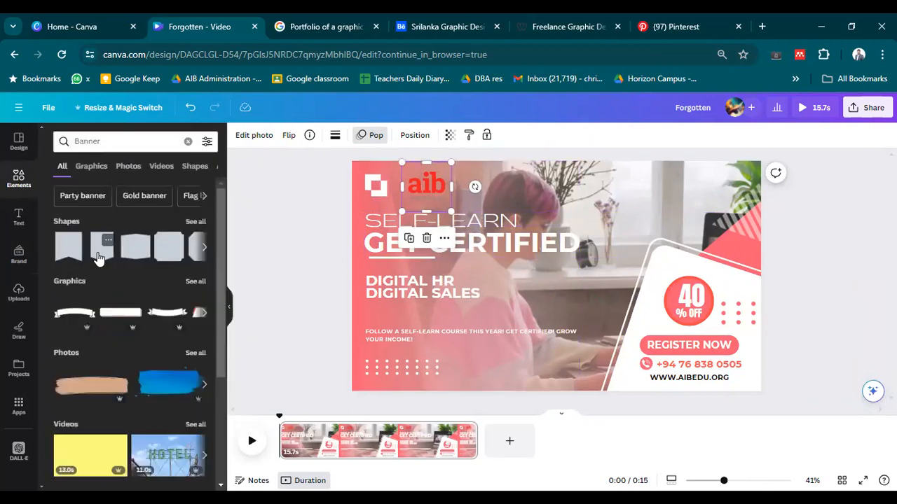
pyautogui.click(98, 258)
pyautogui.moveTo(547, 286); pyautogui.dragTo(413, 180)
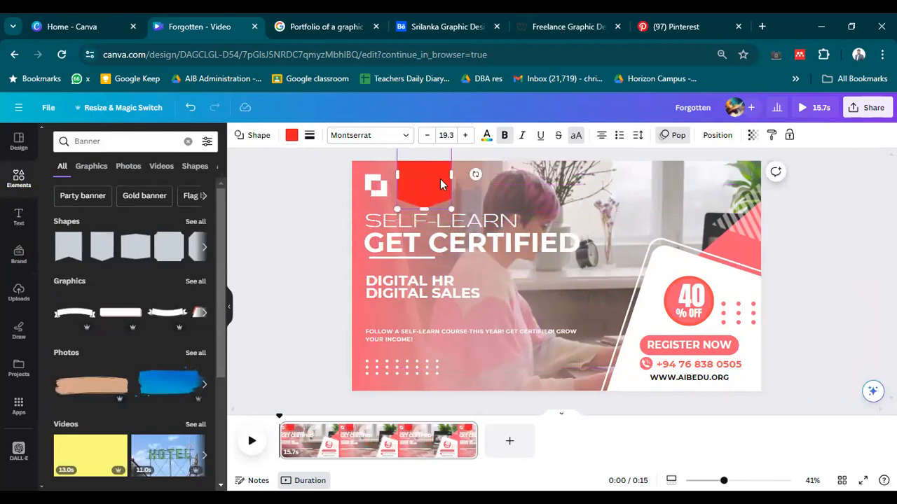
pyautogui.keyDown('ctrl'); pyautogui.scroll(-3, 440, 185); pyautogui.keyUp('ctrl')
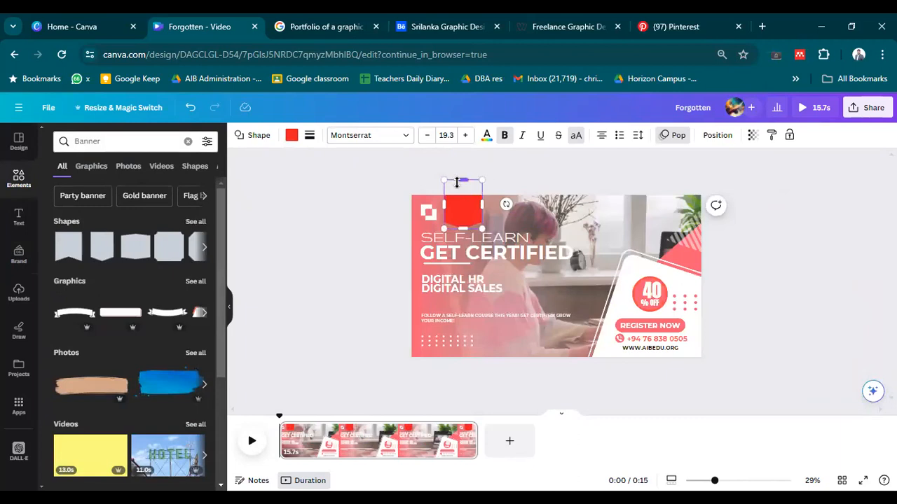
pyautogui.moveTo(457, 182); pyautogui.dragTo(457, 197)
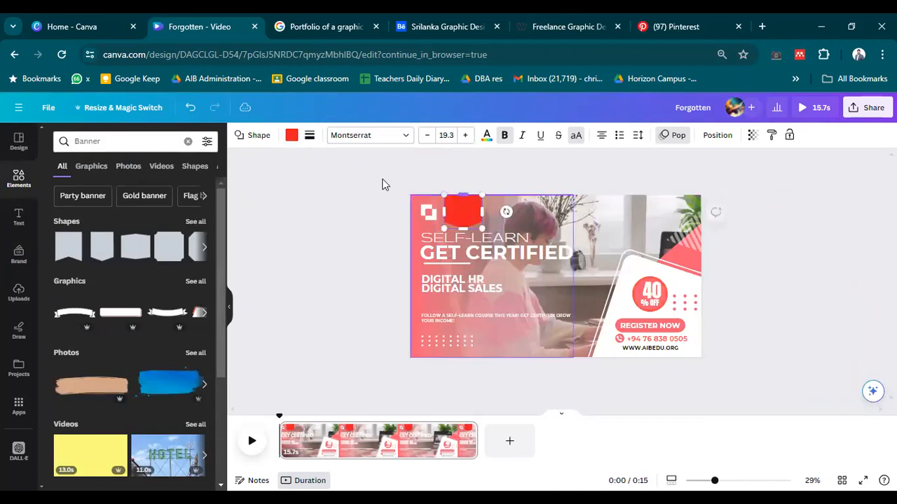
# Fill the banner shape with white and send it to the back, behind the aib logo
pyautogui.click(292, 135)
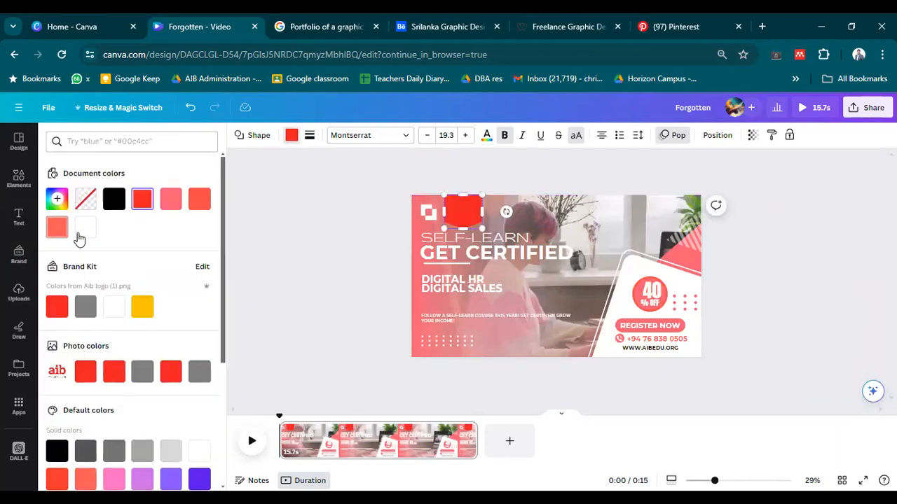
pyautogui.click(82, 231)
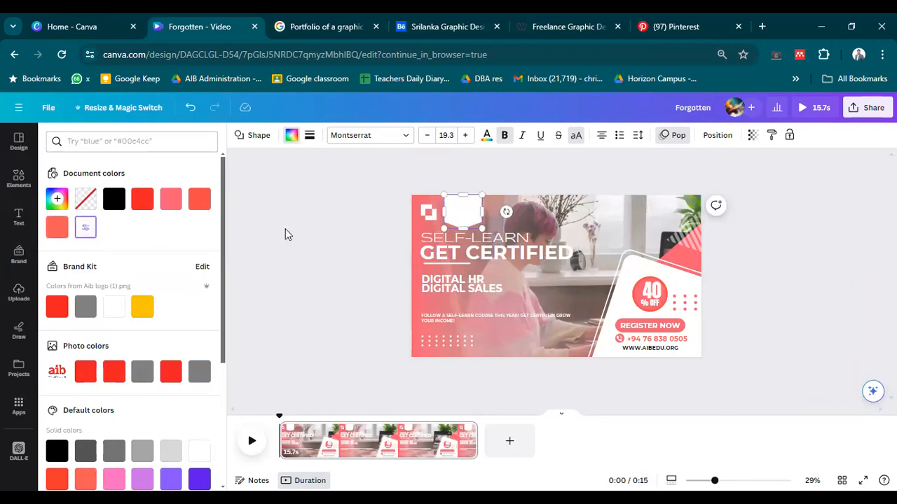
pyautogui.click(706, 140)
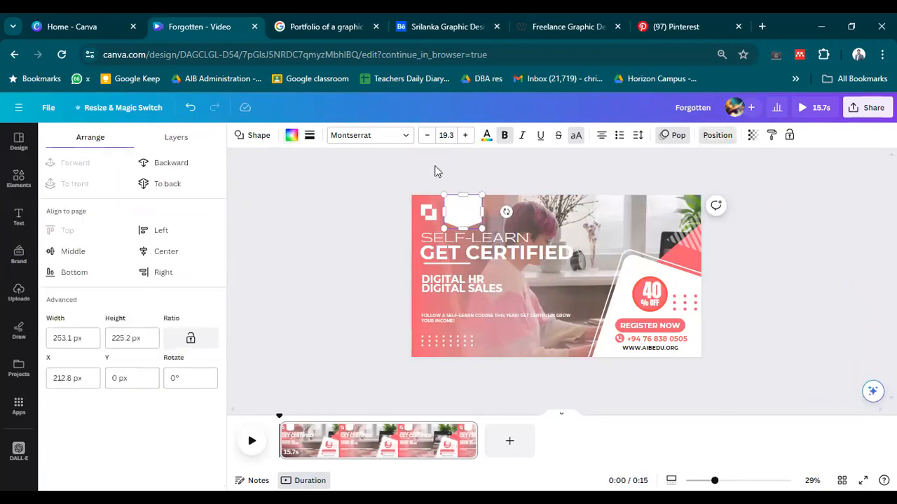
pyautogui.click(179, 171)
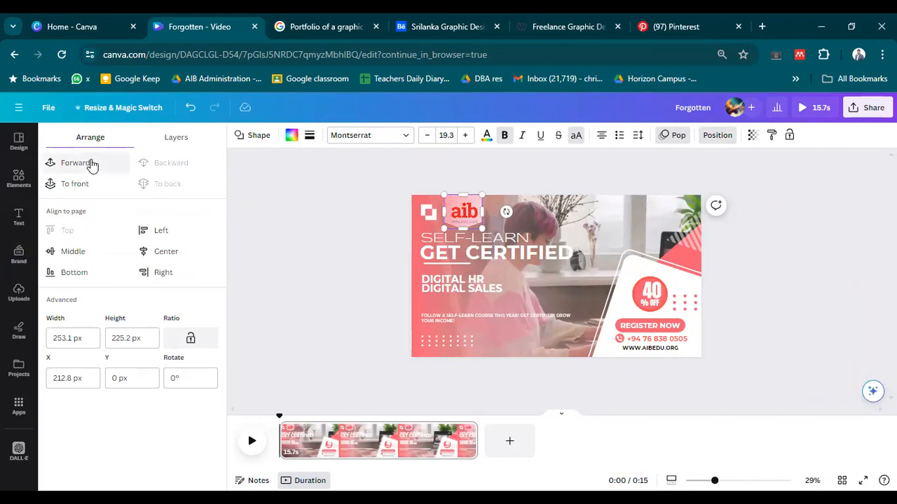
# Move the white banner aside and shift the aib logo slightly up and closer to the white square mark
pyautogui.scroll(5, 340, 243)
pyautogui.scroll(3, 371, 210)
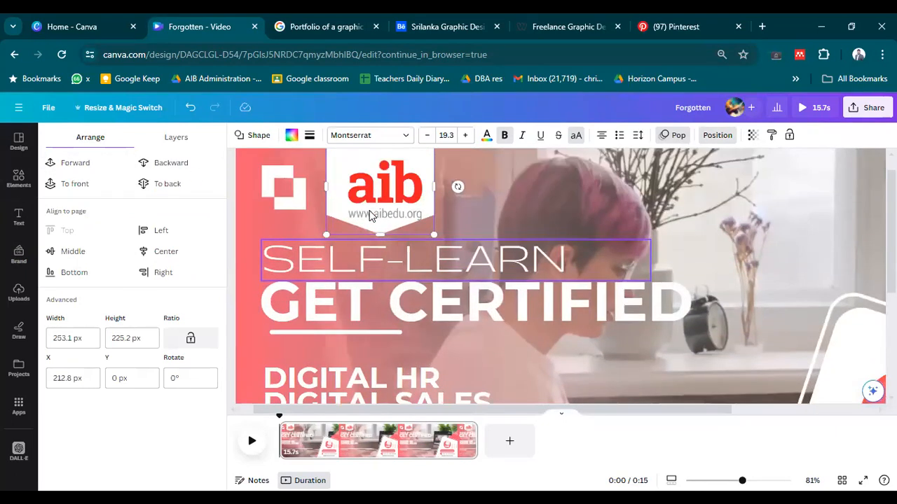
pyautogui.moveTo(413, 212); pyautogui.dragTo(378, 215)
pyautogui.press('Escape')
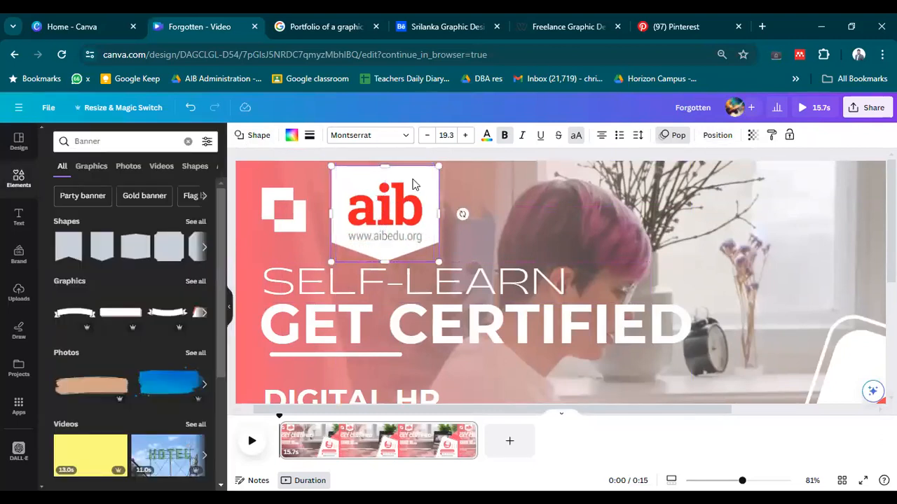
pyautogui.moveTo(413, 181); pyautogui.dragTo(453, 173)
pyautogui.click(366, 208)
pyautogui.moveTo(365, 209); pyautogui.dragTo(346, 196)
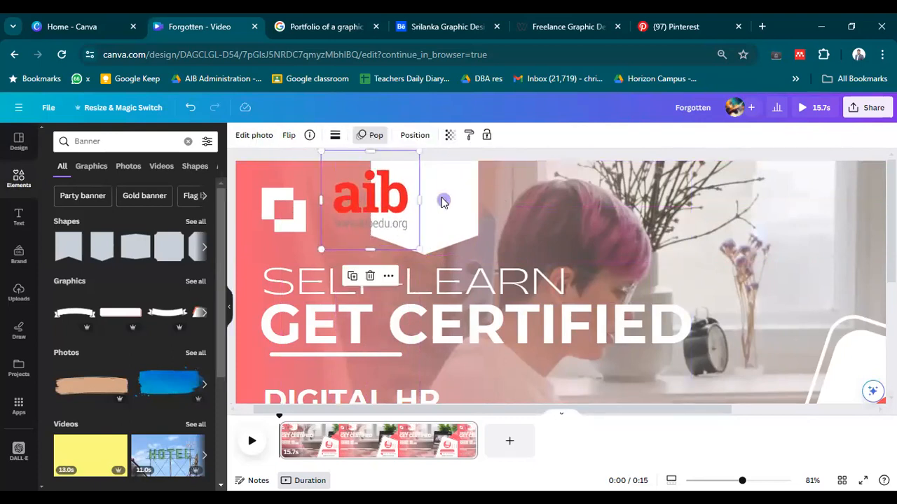
# Place the white banner back behind the aib logo, hanging from the page's upper edge, and deselect it
pyautogui.click(462, 198)
pyautogui.moveTo(463, 194); pyautogui.dragTo(407, 189)
pyautogui.scroll(-2, 411, 196)
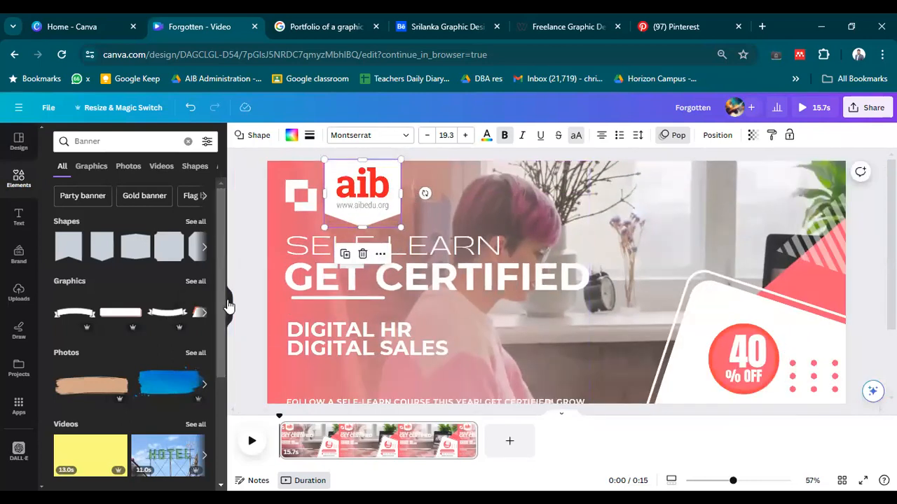
pyautogui.click(228, 306)
pyautogui.click(140, 224)
pyautogui.scroll(-2, 144, 224)
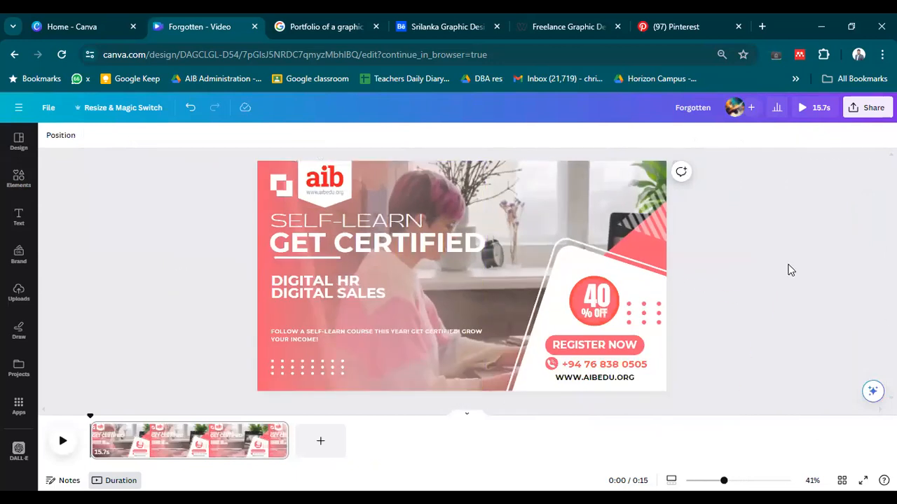
# Search the design elements for Country
pyautogui.click(14, 180)
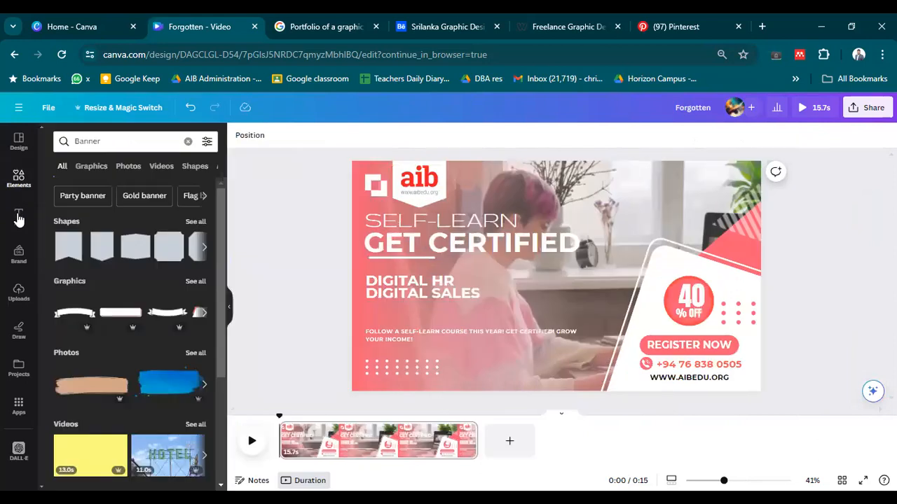
pyautogui.click(187, 141)
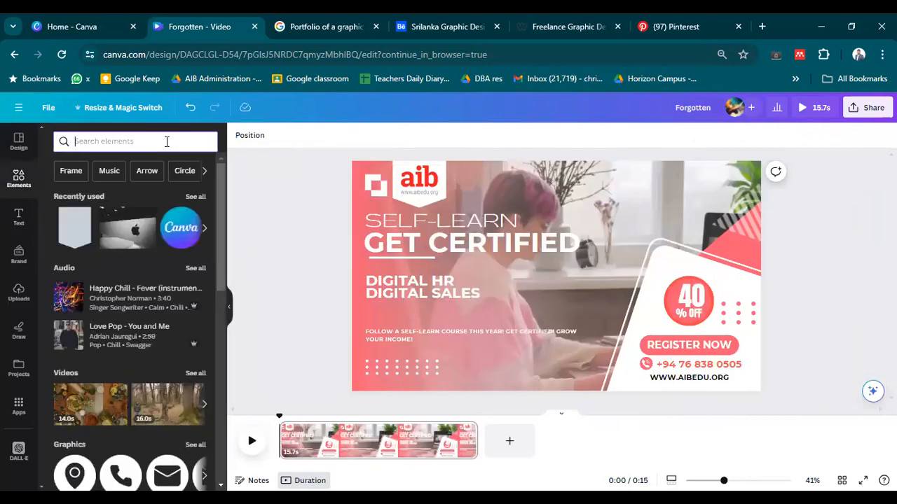
pyautogui.click(109, 171)
pyautogui.click(108, 140)
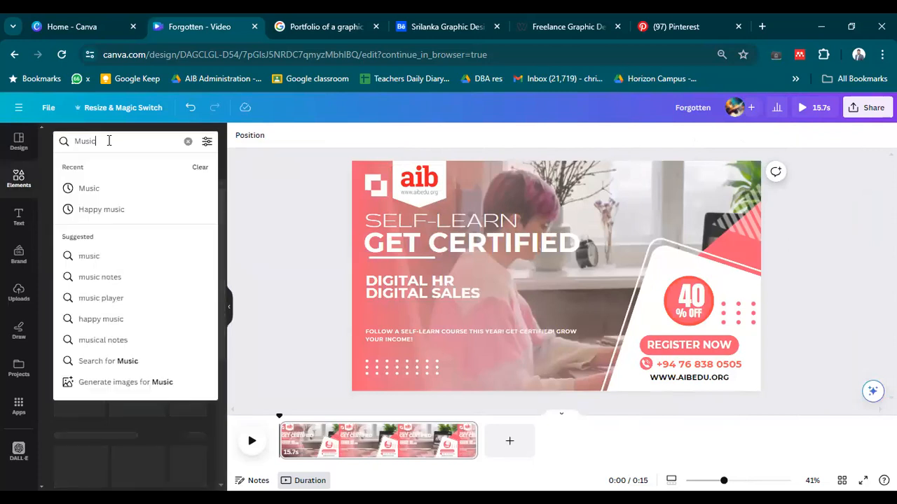
pyautogui.press('BackSpace')
pyautogui.press('BackSpace')
pyautogui.press('BackSpace')
pyautogui.press('BackSpace')
pyautogui.press('BackSpace')
pyautogui.write('Cou')
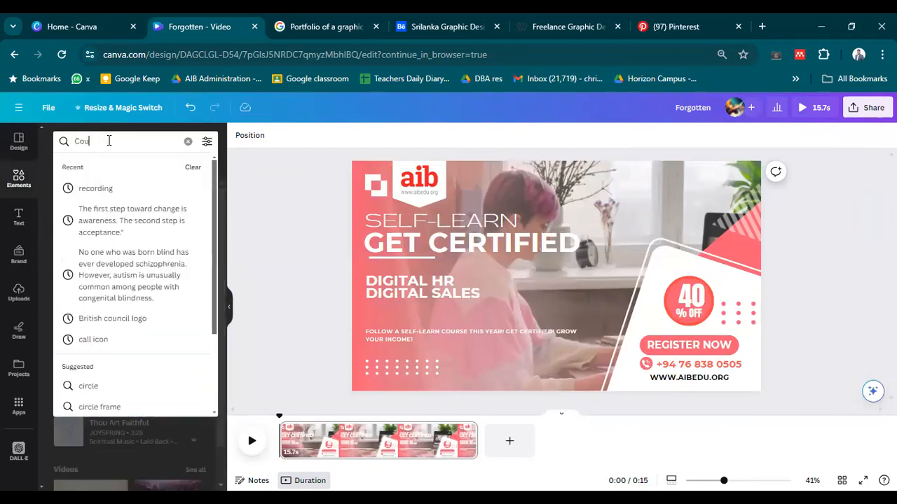
pyautogui.write('ntry')
pyautogui.press('Return')
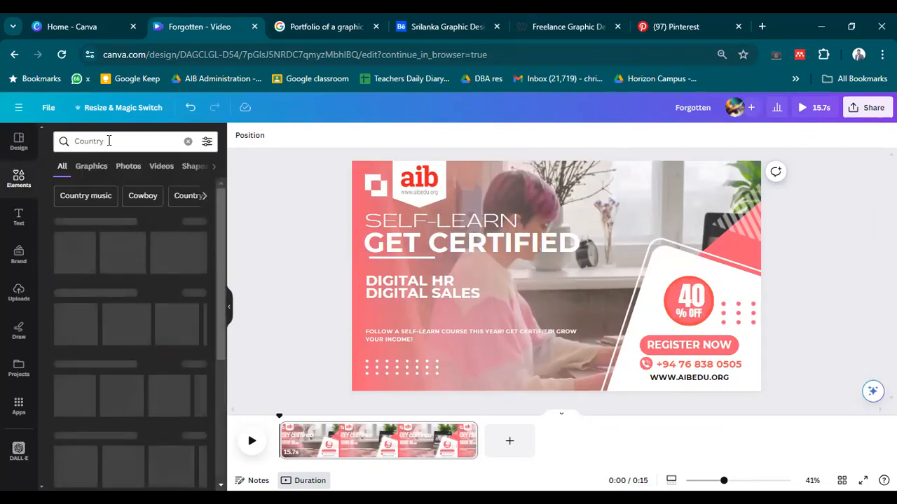
pyautogui.click(113, 142)
pyautogui.click(302, 209)
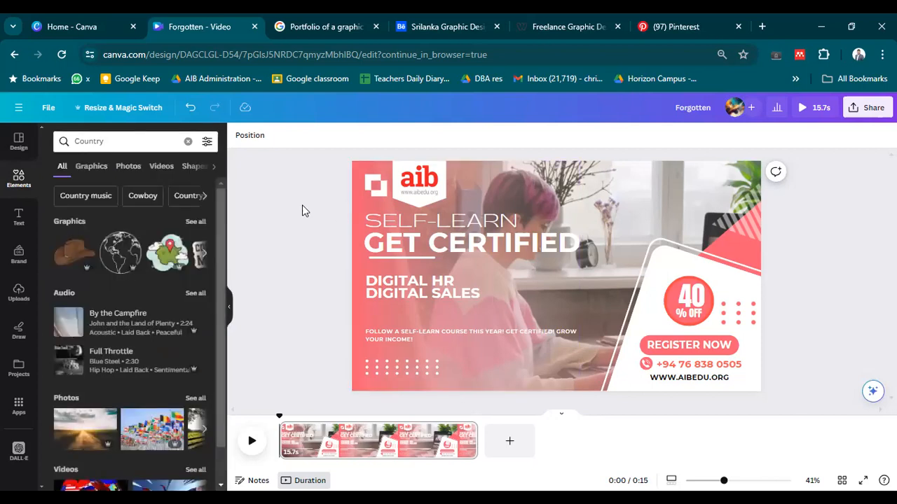
# Restrict the element search to audio and search for exciting
pyautogui.click(211, 168)
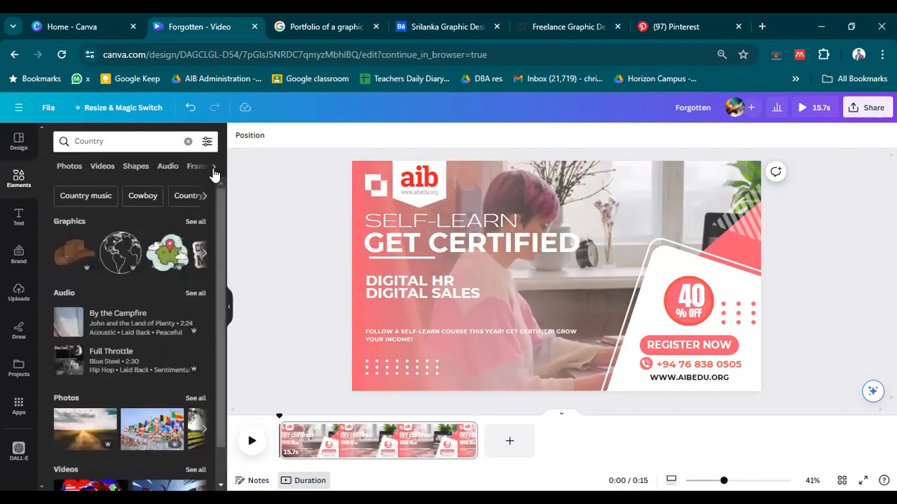
pyautogui.click(136, 167)
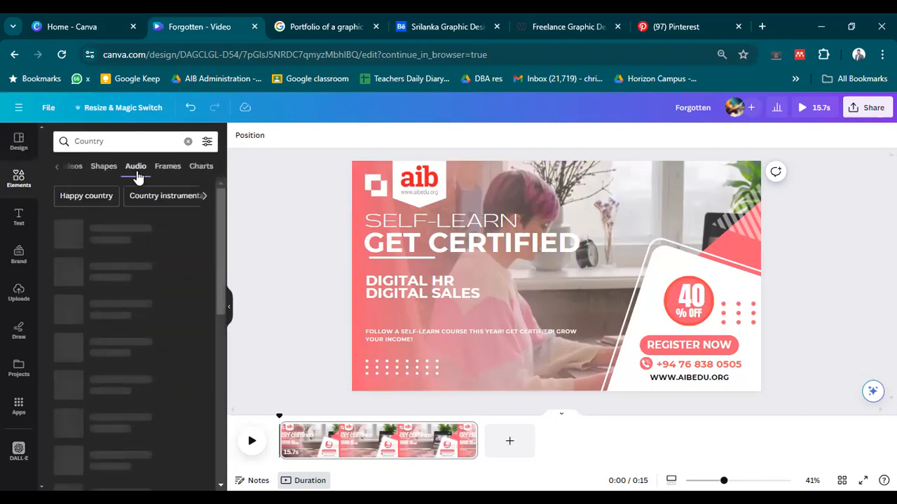
pyautogui.click(132, 141)
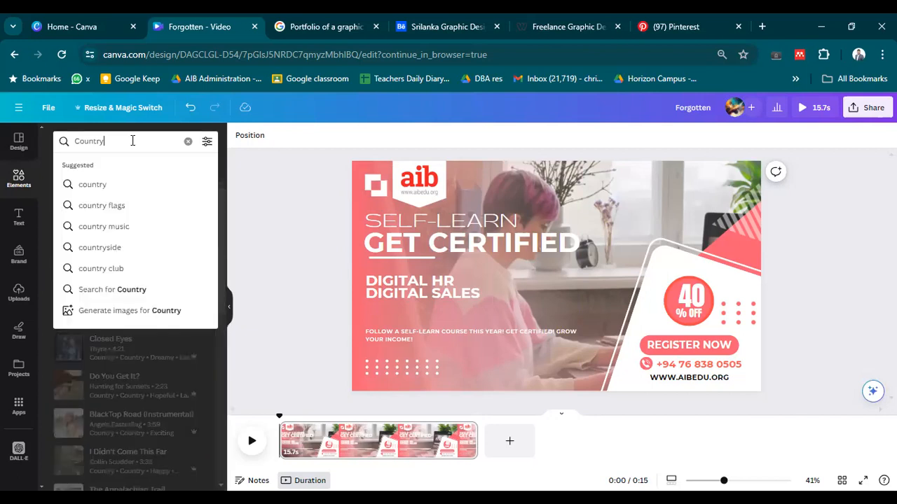
pyautogui.doubleClick(132, 141)
pyautogui.write('Relaxin')
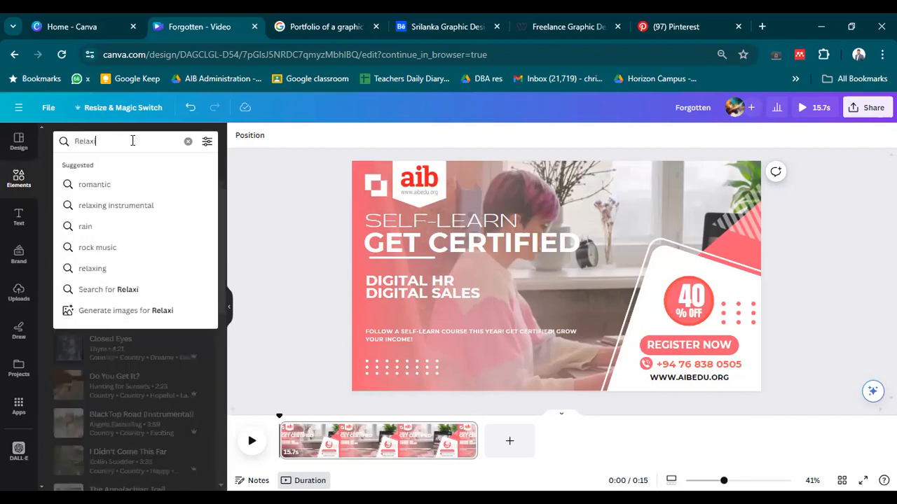
pyautogui.hotkey('ctrl', 'a')
pyautogui.write('exciting')
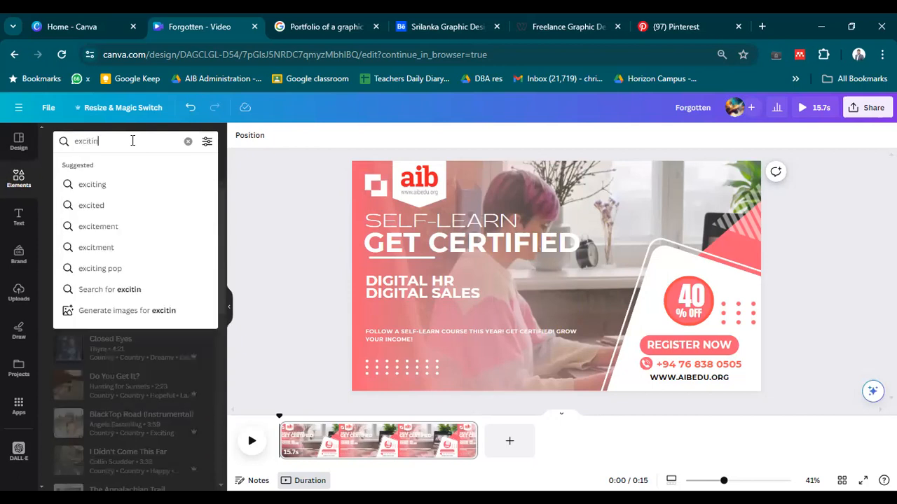
pyautogui.press('Return')
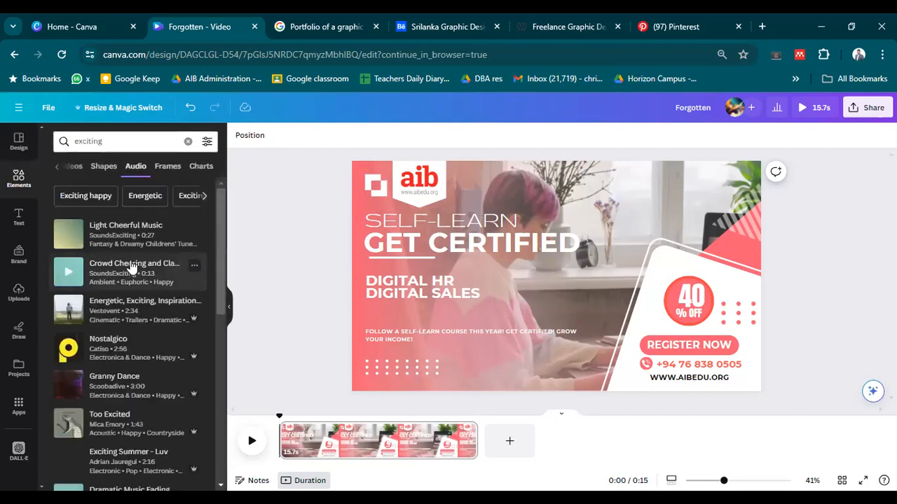
# Add the Light Cheerful Music track to the timeline from the video's start and preview the advert with it
pyautogui.moveTo(128, 238); pyautogui.dragTo(416, 464)
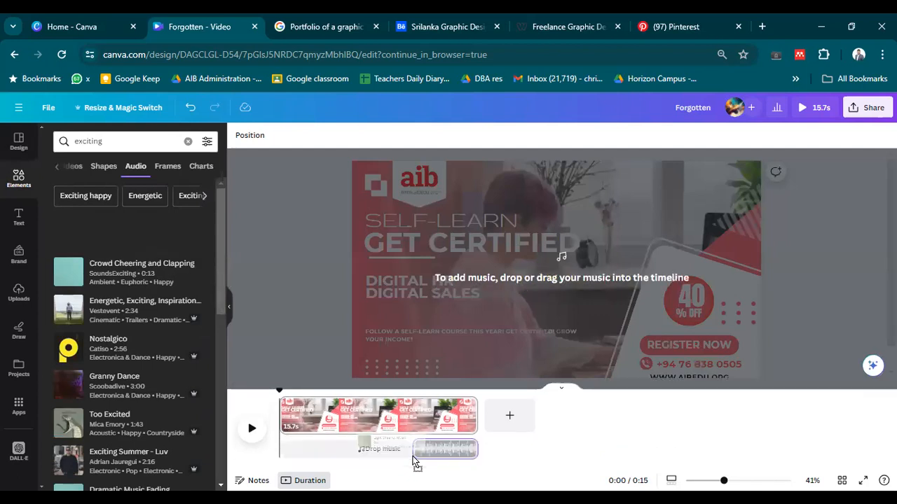
pyautogui.moveTo(305, 455); pyautogui.dragTo(289, 461)
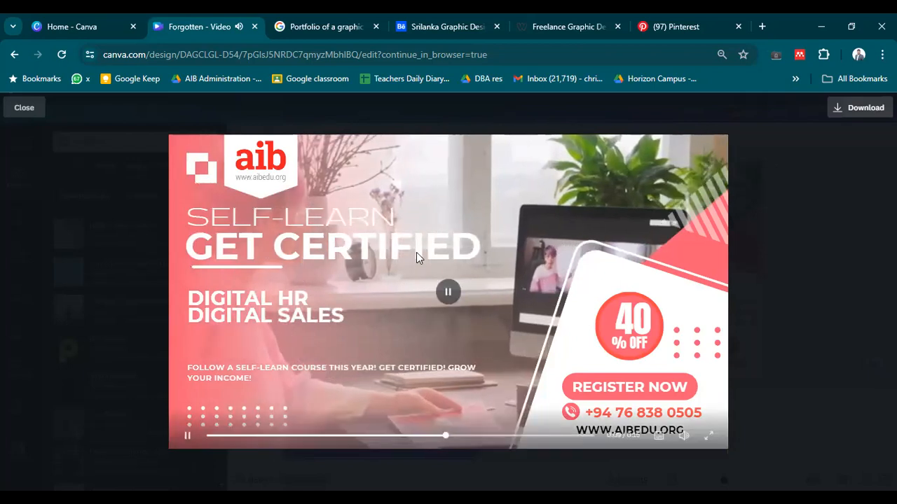
pyautogui.press('Escape')
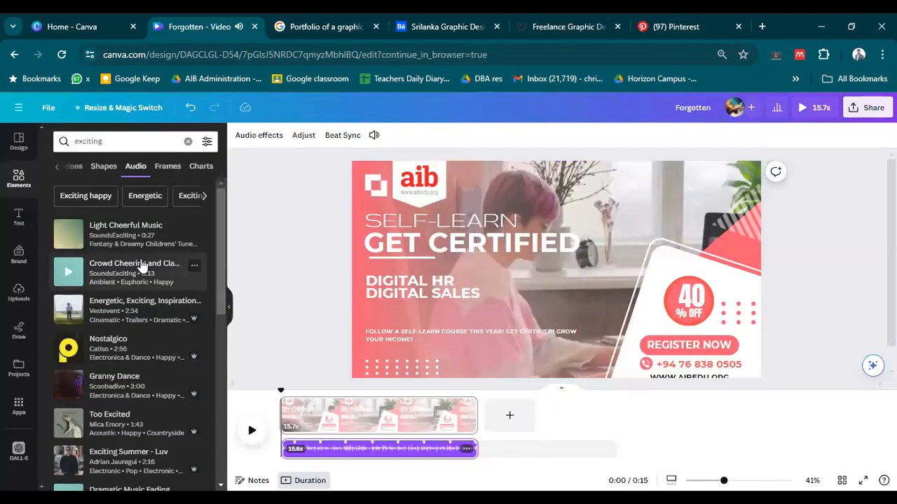
# Add the Crowd Cheering and Clapping track to the timeline and delete the Light Cheerful Music track
pyautogui.click(142, 264)
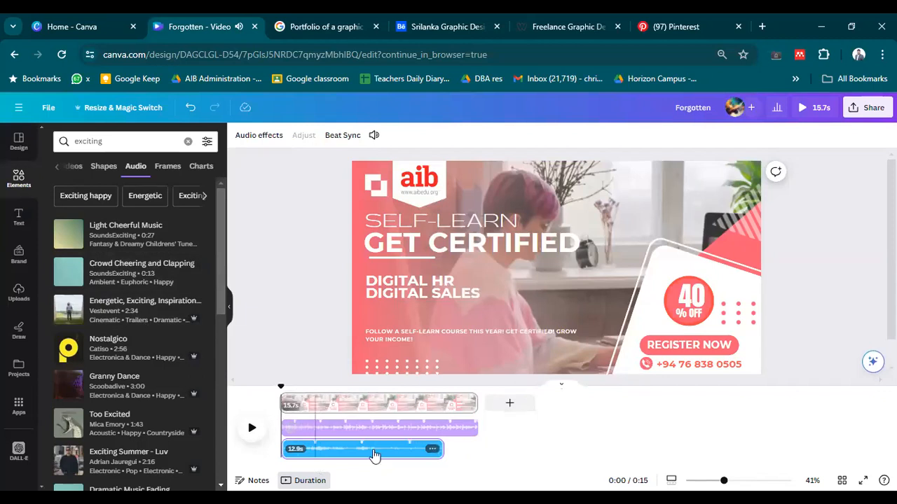
pyautogui.click(427, 432)
pyautogui.press('Delete')
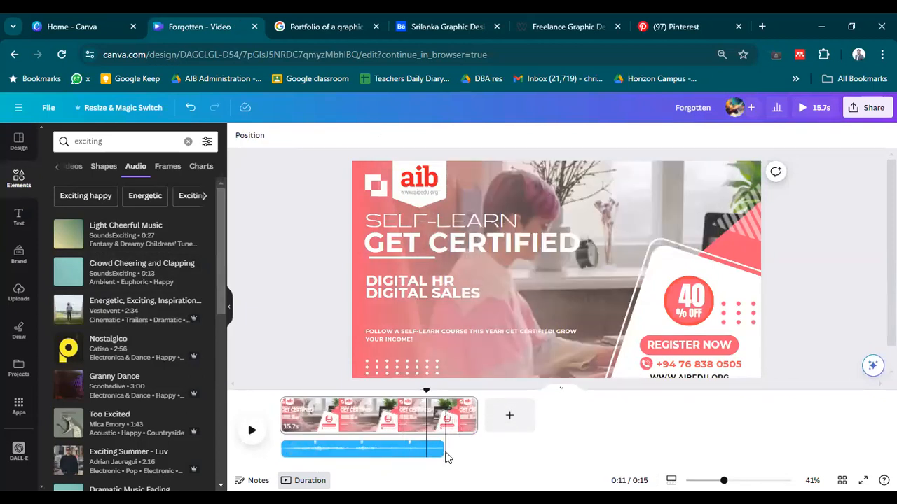
# Try to stretch the Crowd Cheering and Clapping track to the end of the video and play it back
pyautogui.moveTo(441, 449); pyautogui.dragTo(477, 450)
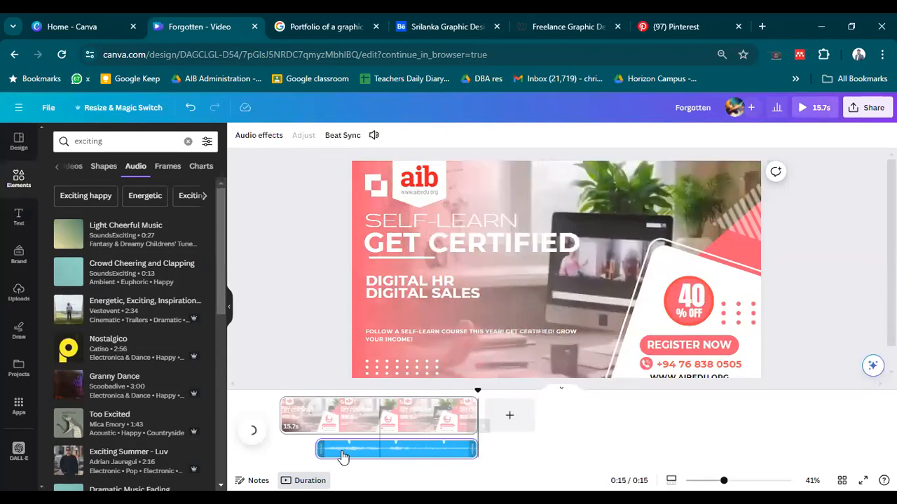
pyautogui.moveTo(344, 457); pyautogui.dragTo(309, 448)
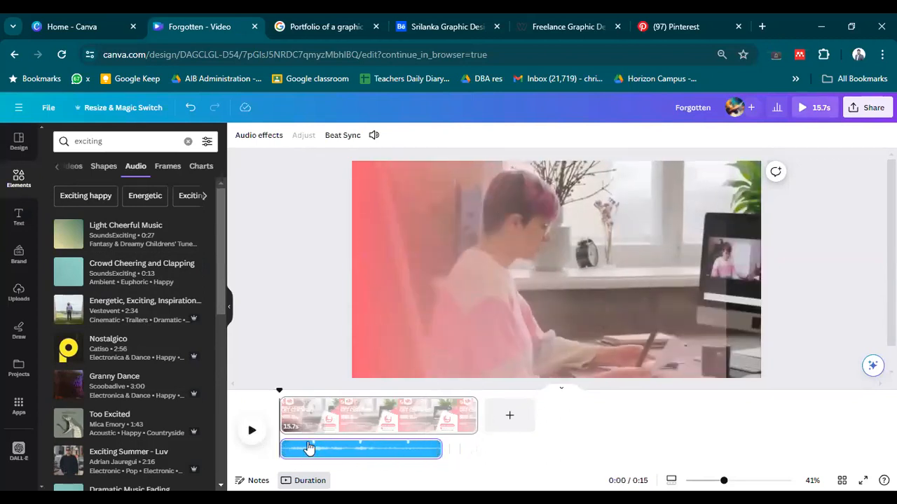
pyautogui.click(249, 430)
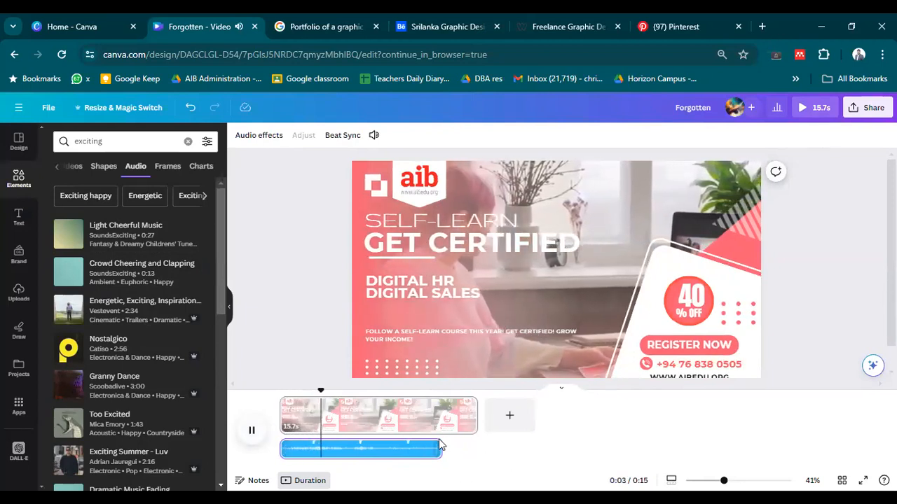
pyautogui.moveTo(437, 449); pyautogui.dragTo(477, 446)
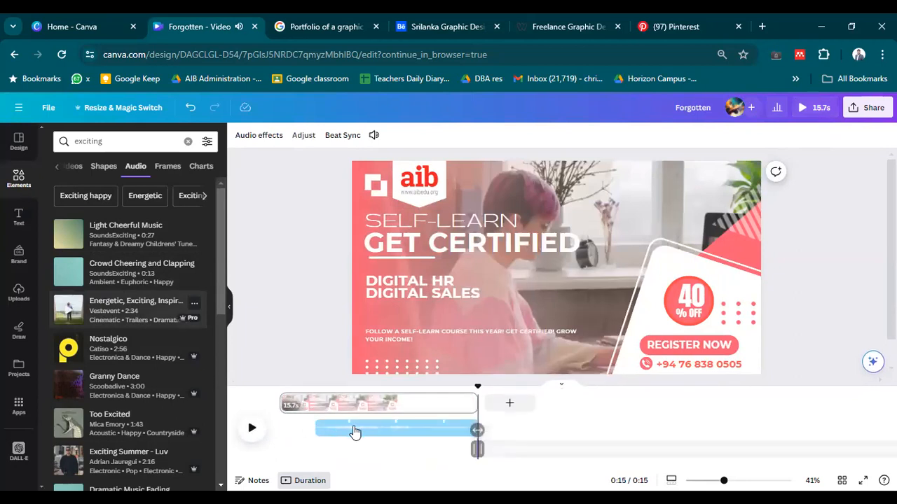
# Replace the Crowd Cheering and Clapping track with the Energetic, Exciting track, about 15.5 s long under the video, and play the result
pyautogui.click(355, 433)
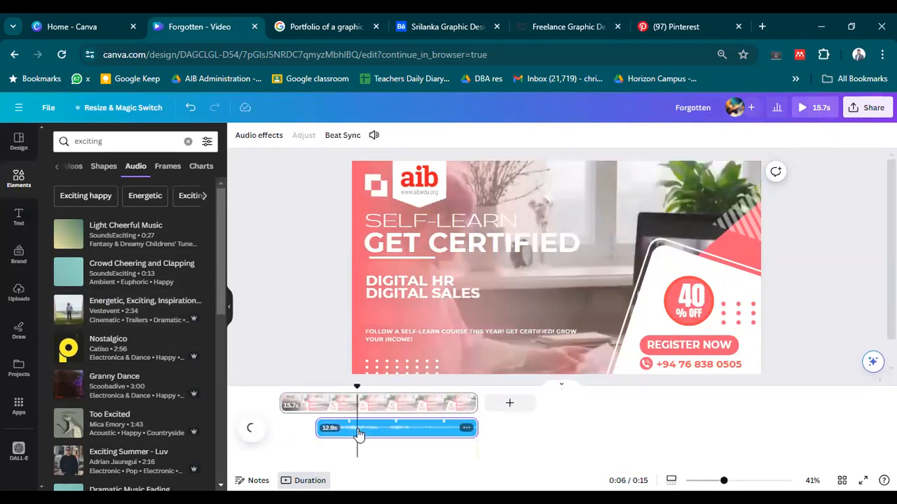
pyautogui.press('Delete')
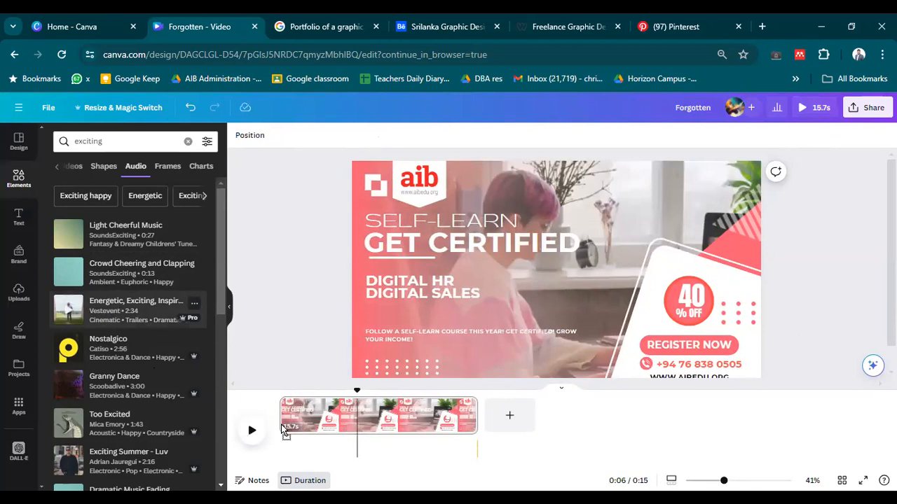
pyautogui.hotkey('ctrl', 'z')
pyautogui.click(249, 424)
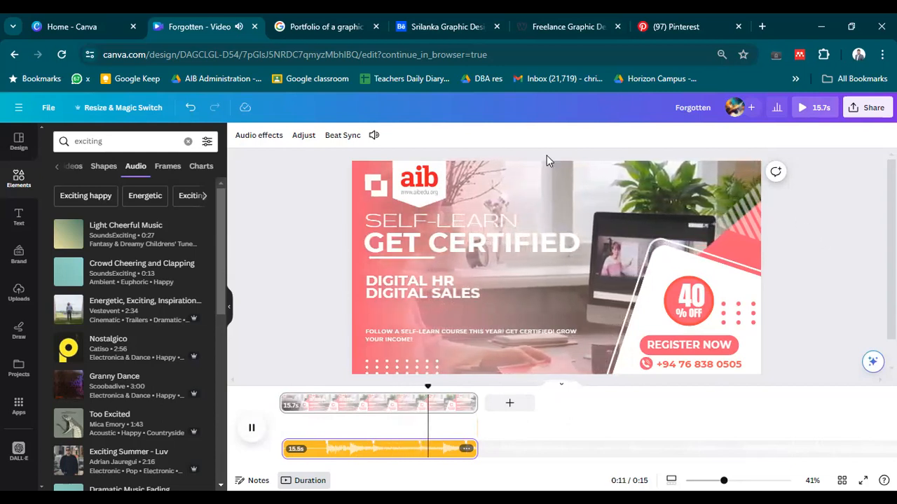
pyautogui.moveTo(40, 319)
pyautogui.mouseDown()
pyautogui.moveTo(228, 131)
pyautogui.moveTo(94, 436)
pyautogui.mouseUp()
pyautogui.moveTo(334, 177)
pyautogui.mouseDown()
pyautogui.moveTo(255, 191)
pyautogui.moveTo(239, 219)
pyautogui.moveTo(234, 203)
pyautogui.moveTo(260, 224)
pyautogui.mouseUp()
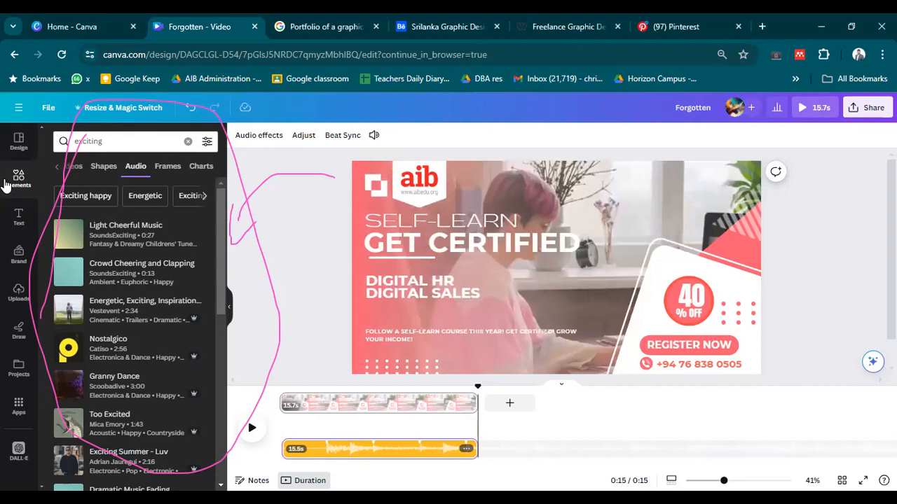
pyautogui.click(643, 26)
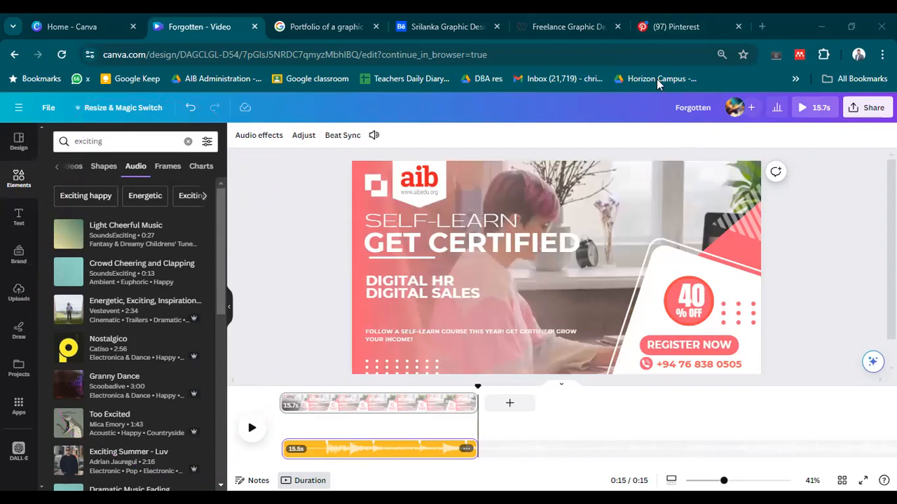
pyautogui.moveTo(648, 90)
pyautogui.mouseDown()
pyautogui.moveTo(718, 137)
pyautogui.moveTo(631, 89)
pyautogui.mouseUp()
pyautogui.moveTo(483, 132)
pyautogui.mouseDown()
pyautogui.moveTo(571, 107)
pyautogui.moveTo(607, 120)
pyautogui.moveTo(587, 110)
pyautogui.moveTo(597, 107)
pyautogui.moveTo(535, 128)
pyautogui.mouseUp()
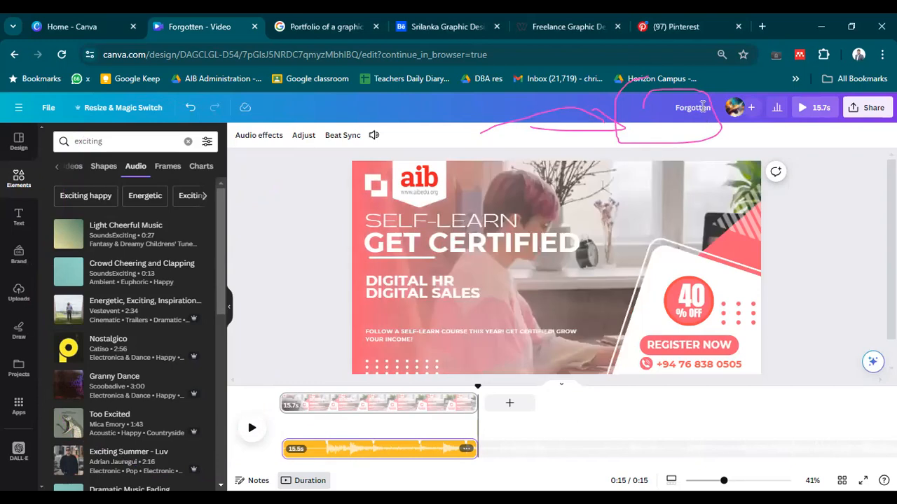
# Rename the design as AIB self learn promotion v1
pyautogui.click(702, 106)
pyautogui.write('Digtal')
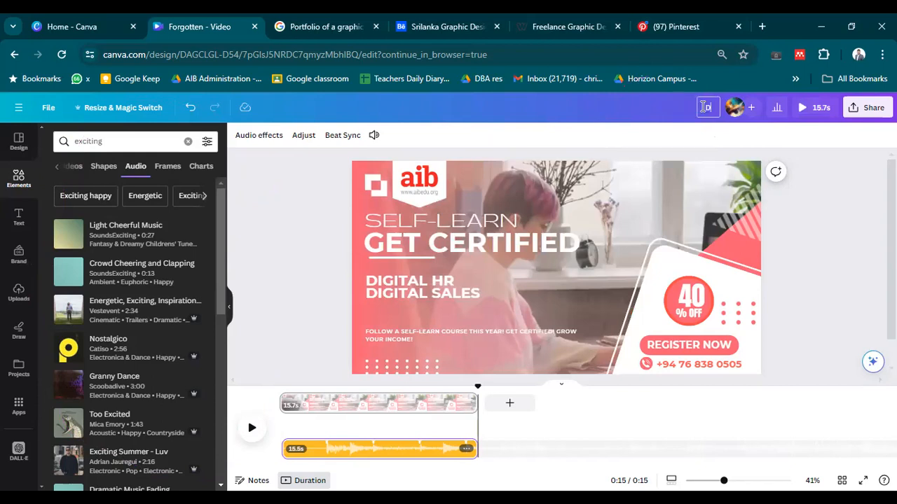
pyautogui.press('BackSpace')
pyautogui.press('BackSpace')
pyautogui.press('BackSpace')
pyautogui.press('BackSpace')
pyautogui.press('BackSpace')
pyautogui.press('BackSpace')
pyautogui.write('AIB self learn')
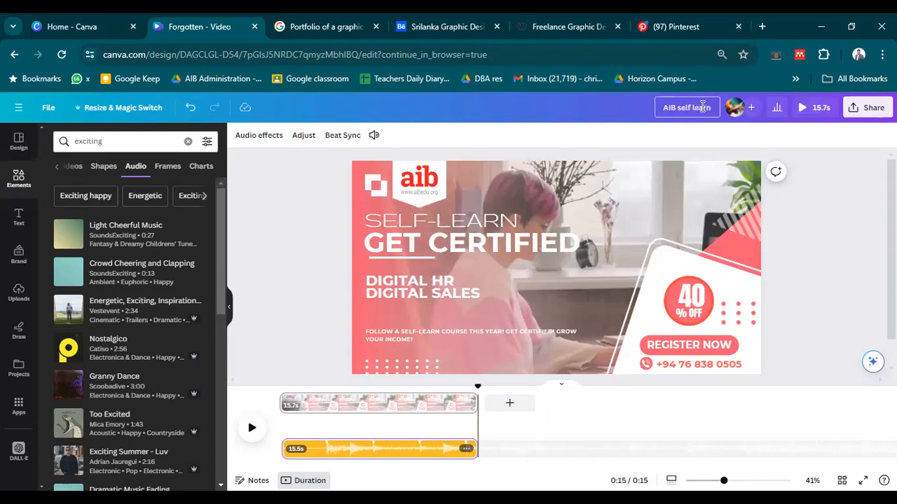
pyautogui.write(' promotion v1')
pyautogui.press('Return')
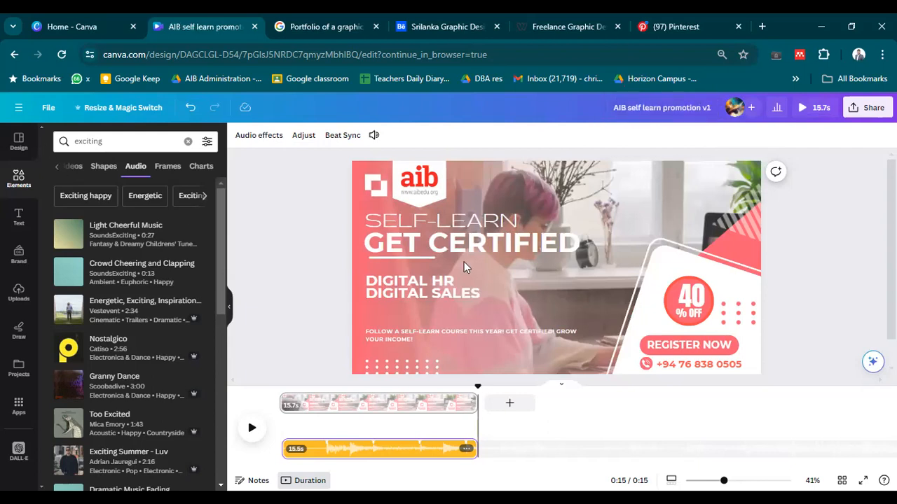
# Download the finished advert as an MP4 video at 1080p (HD) quality
pyautogui.click(874, 116)
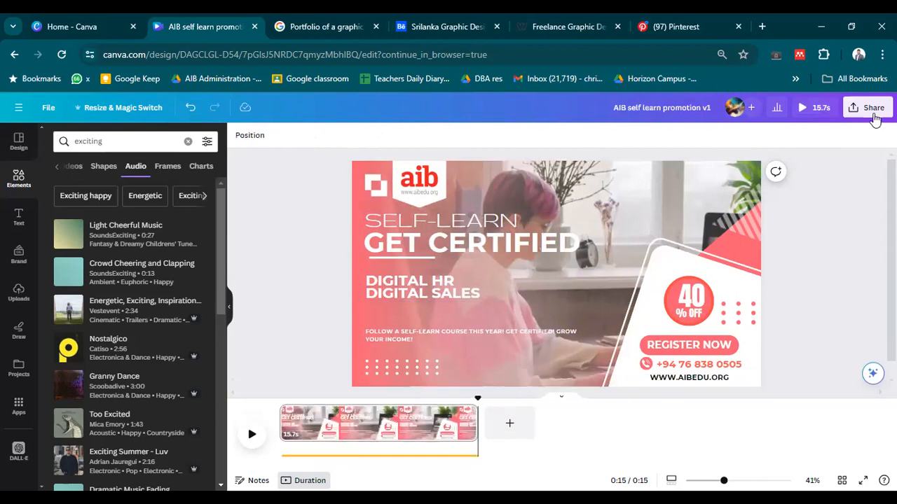
pyautogui.click(874, 109)
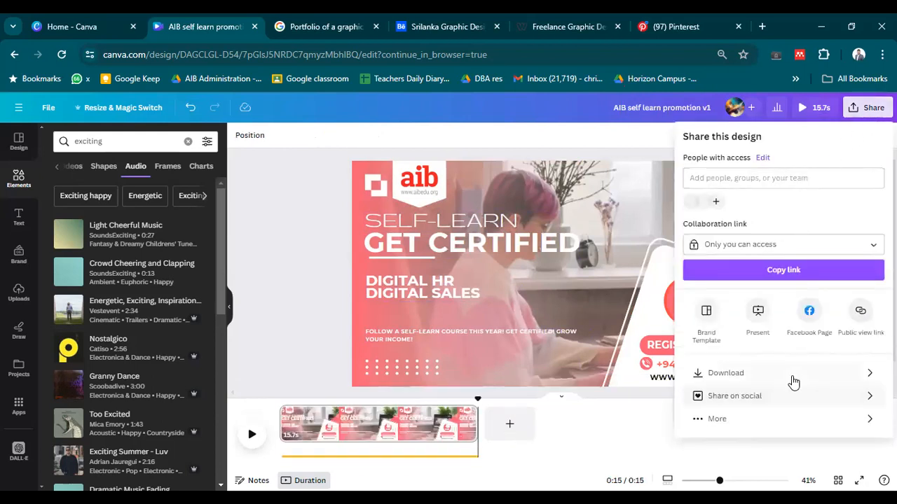
pyautogui.click(793, 381)
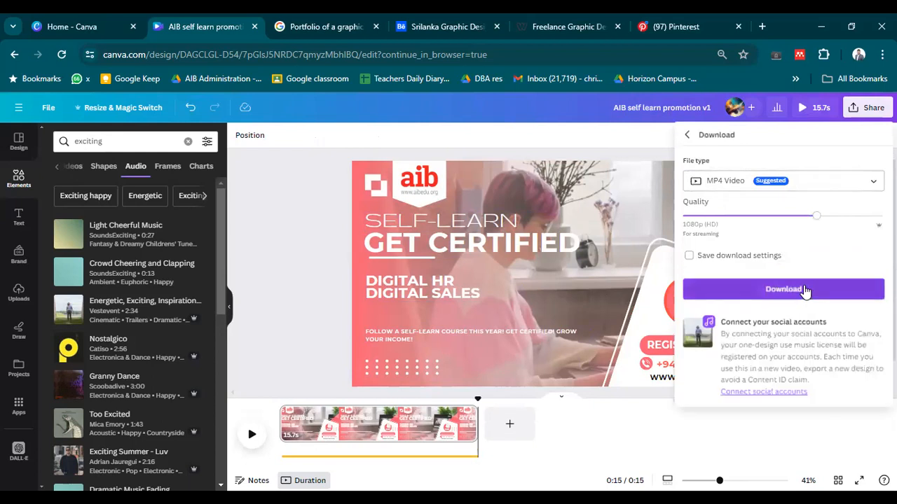
pyautogui.click(805, 291)
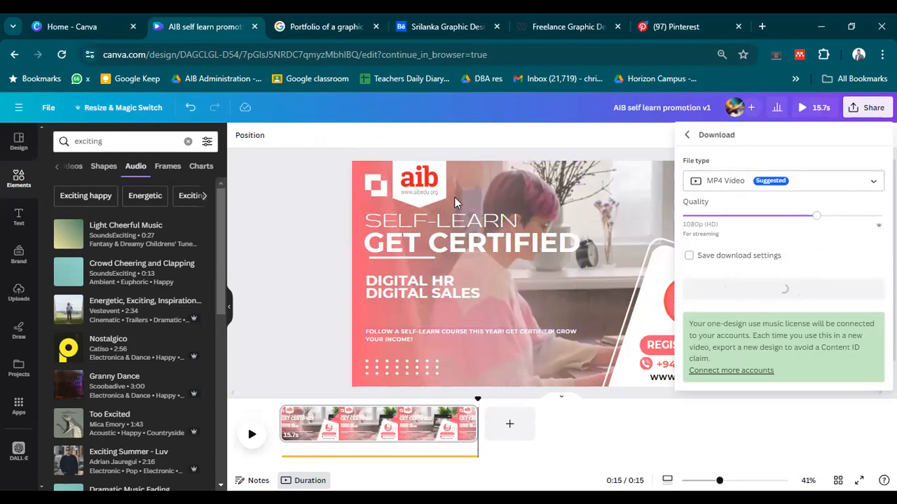
# Search Google for "facebook story size in pixels" in the browser tab showing the freelance designer's website
pyautogui.click(571, 27)
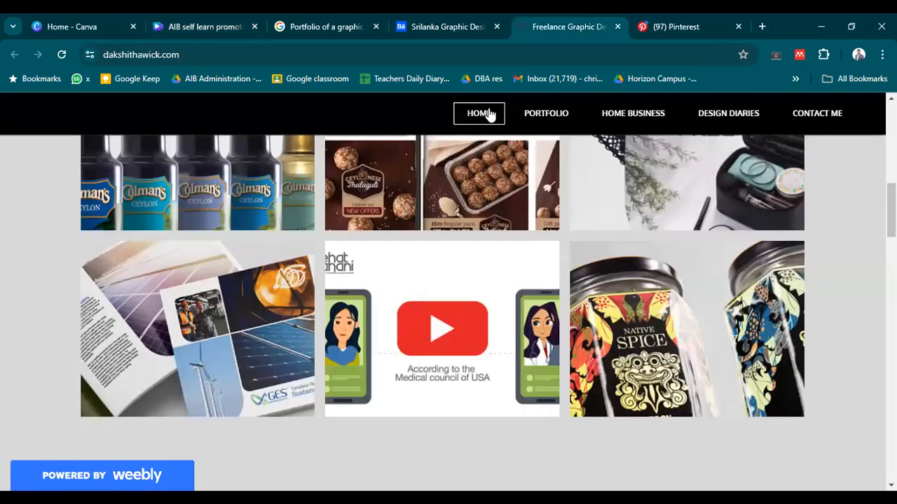
pyautogui.click(327, 54)
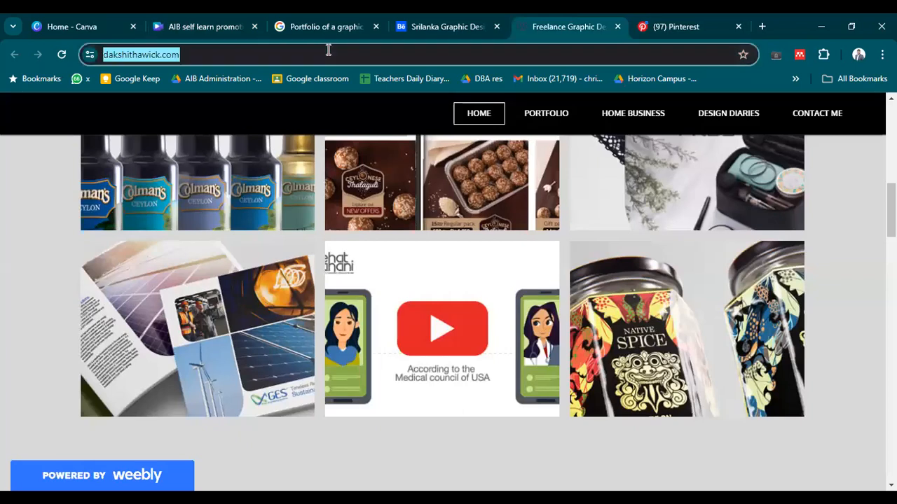
pyautogui.write('Facebook s')
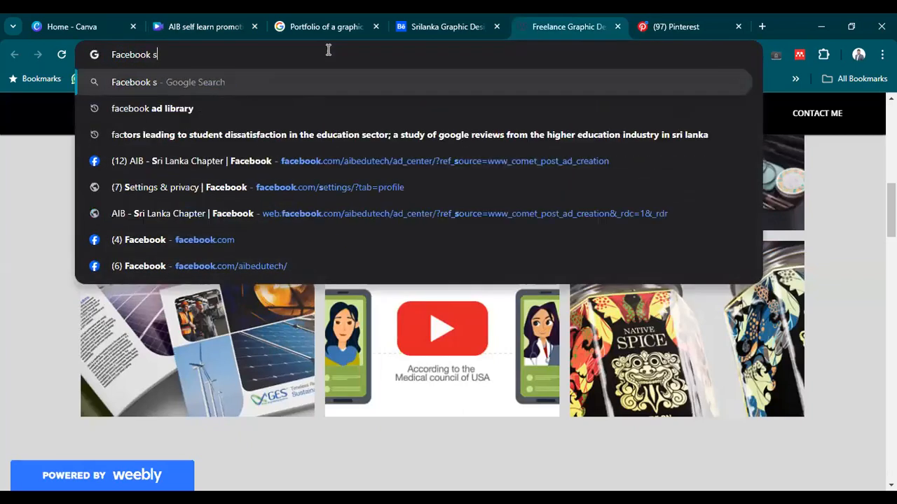
pyautogui.write('tory size')
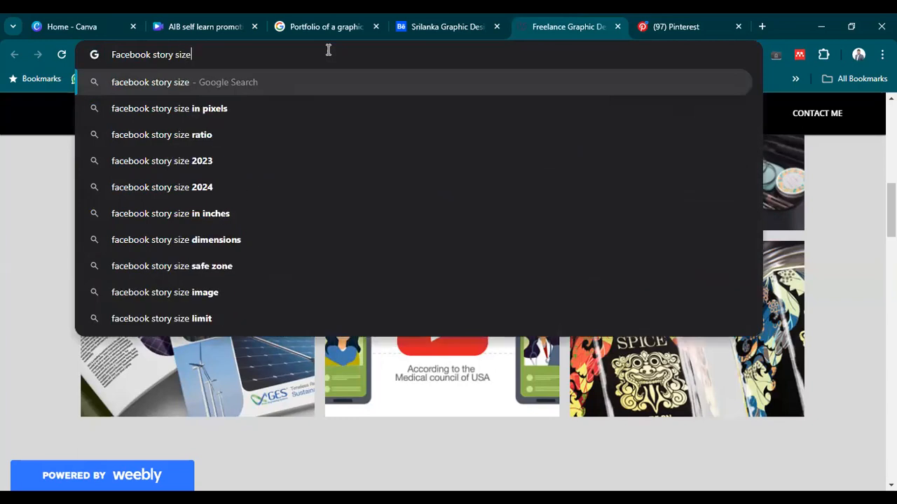
pyautogui.press('Down')
pyautogui.press('Return')
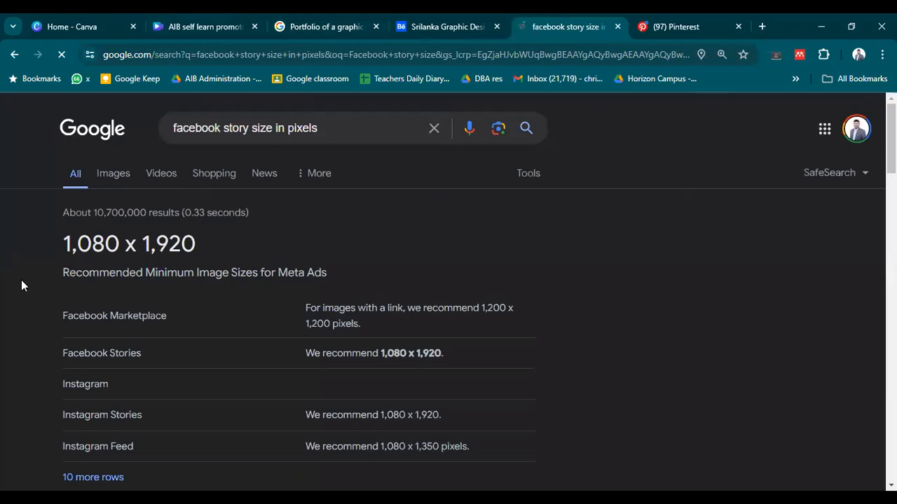
# Close the Behance and graphic designer portfolio search pages and return to the AIB self learn promotion v1 design
pyautogui.click(410, 20)
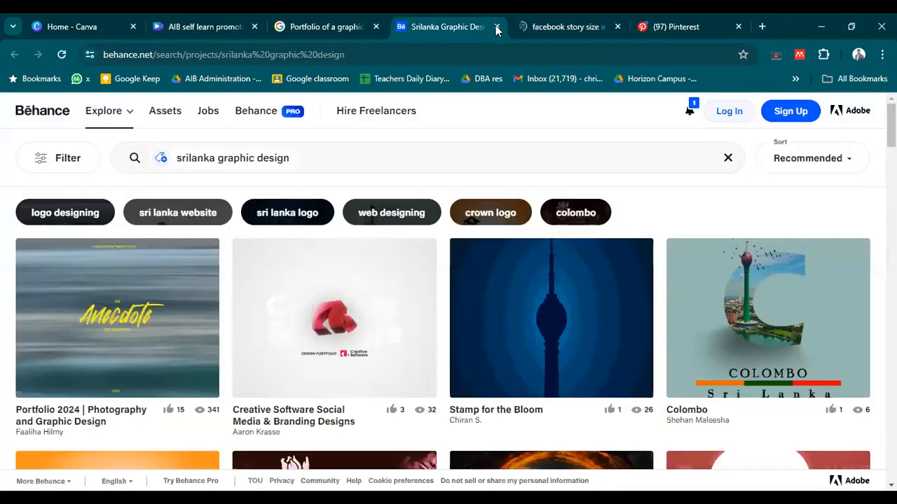
pyautogui.click(495, 26)
pyautogui.click(335, 21)
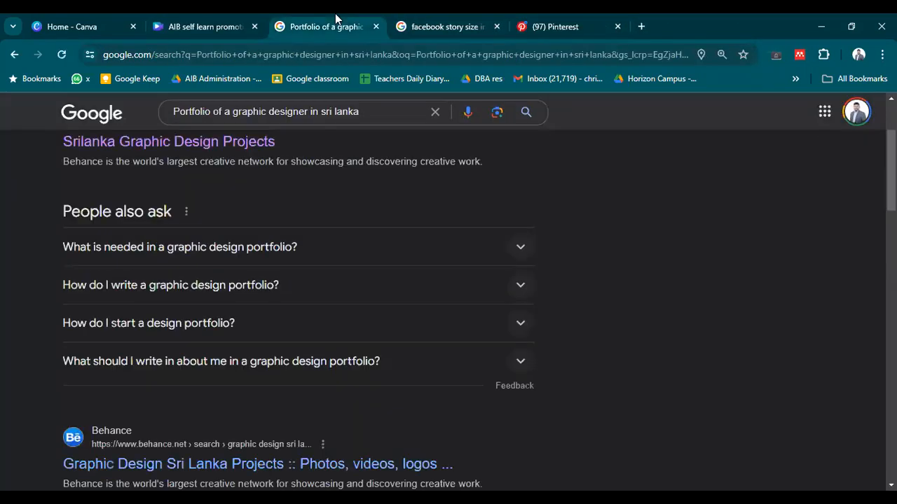
pyautogui.click(379, 27)
pyautogui.click(459, 26)
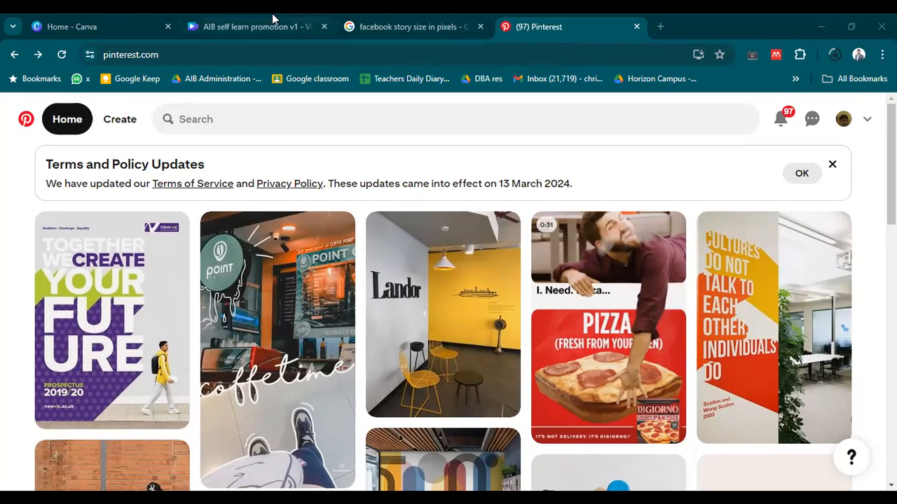
pyautogui.click(329, 24)
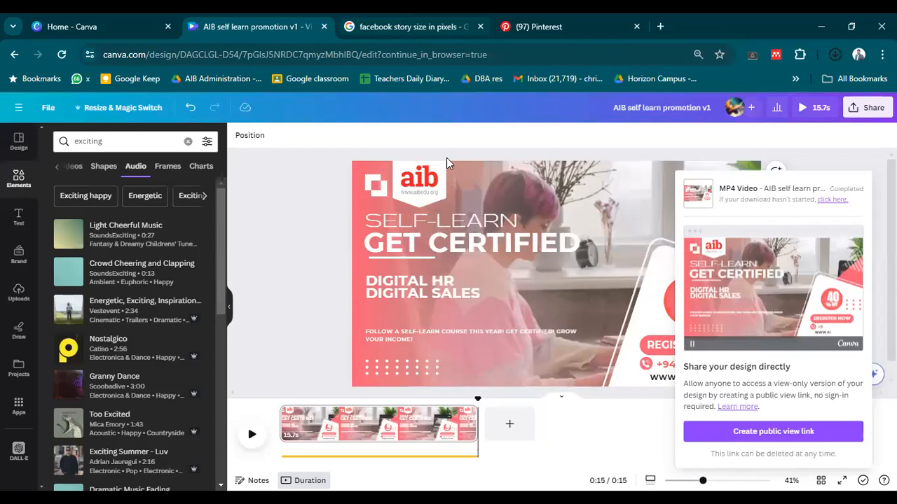
# Choose a custom resize of 1080 px wide by 1920 px high for the design
pyautogui.click(84, 109)
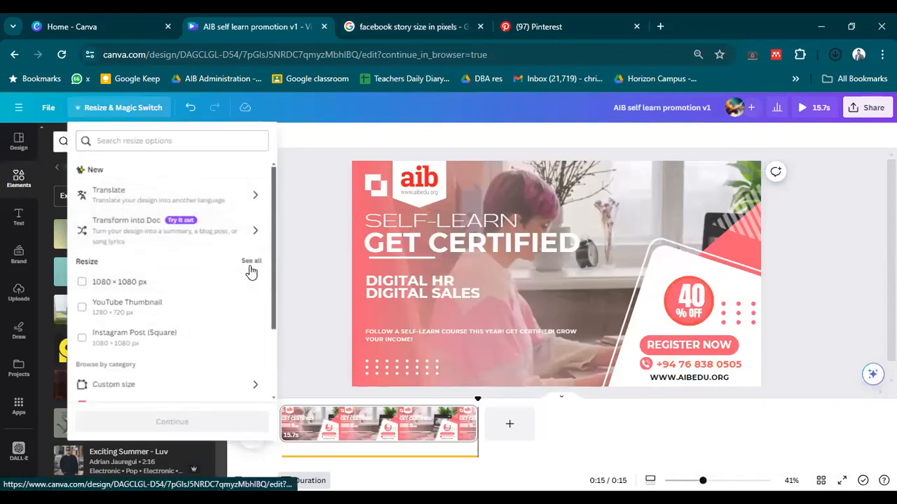
pyautogui.scroll(-2, 200, 341)
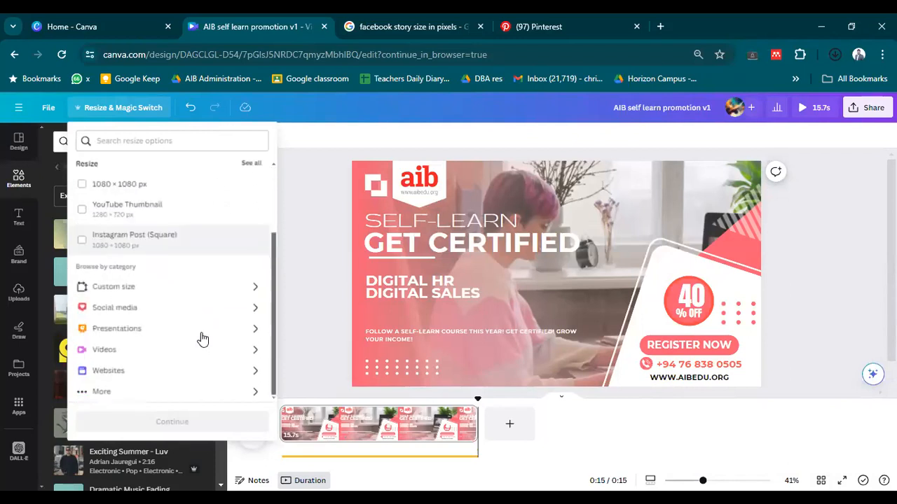
pyautogui.click(208, 291)
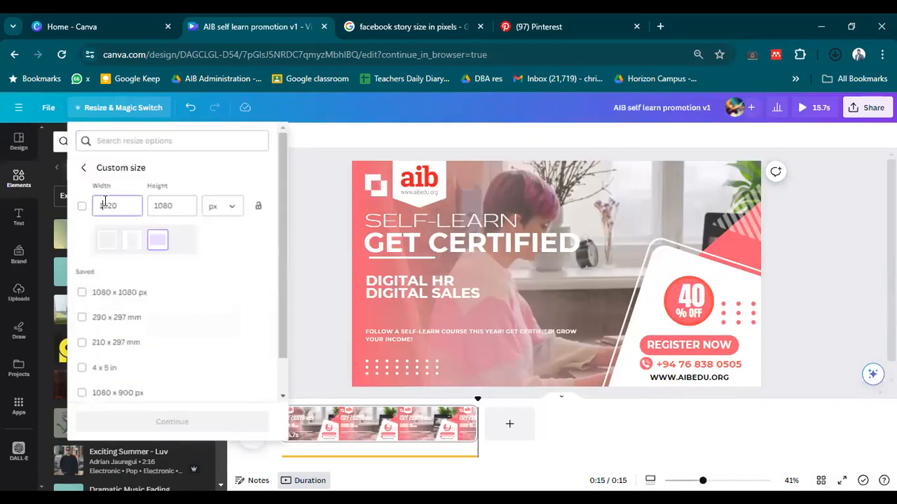
pyautogui.click(366, 21)
pyautogui.click(290, 17)
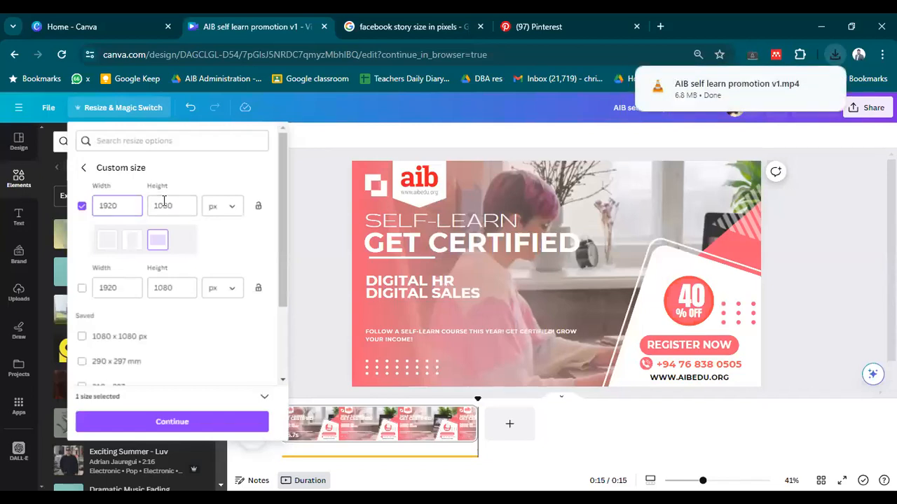
pyautogui.hotkey('ctrl', 'a')
pyautogui.write('1080')
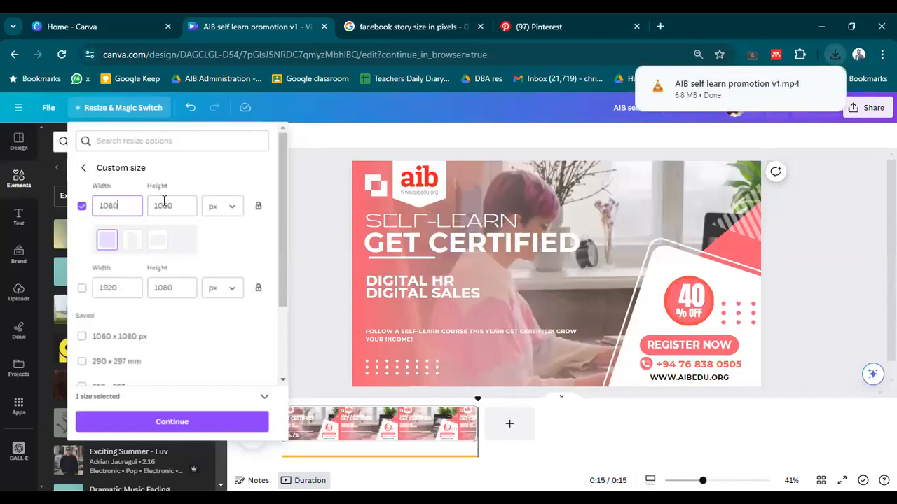
pyautogui.click(164, 203)
pyautogui.write('1920')
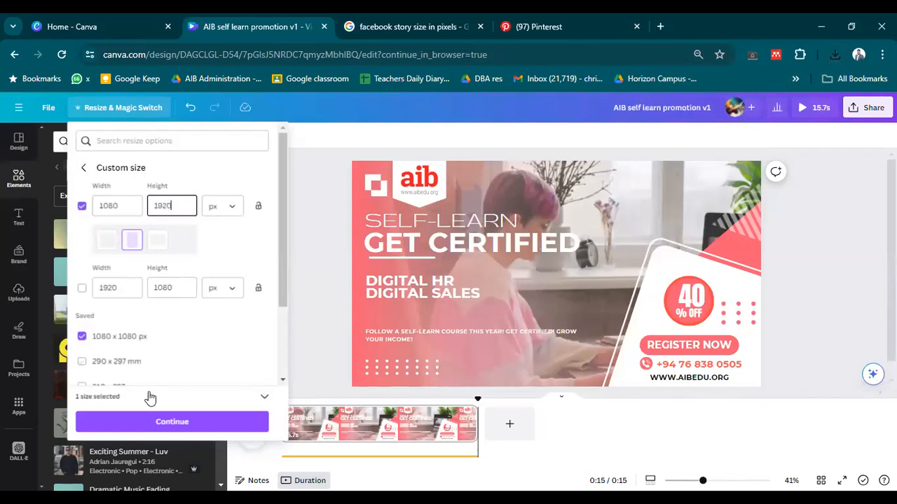
# Create a resized copy of the design and open that copy in the browser
pyautogui.click(160, 424)
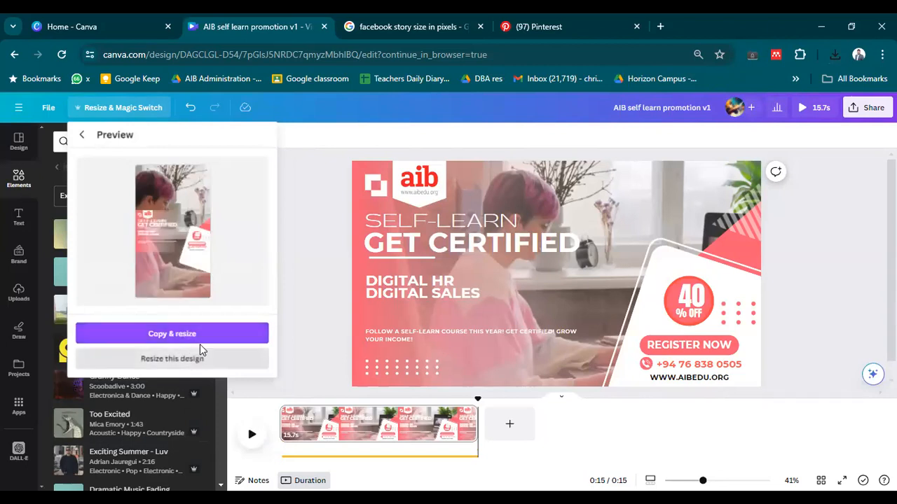
pyautogui.click(214, 332)
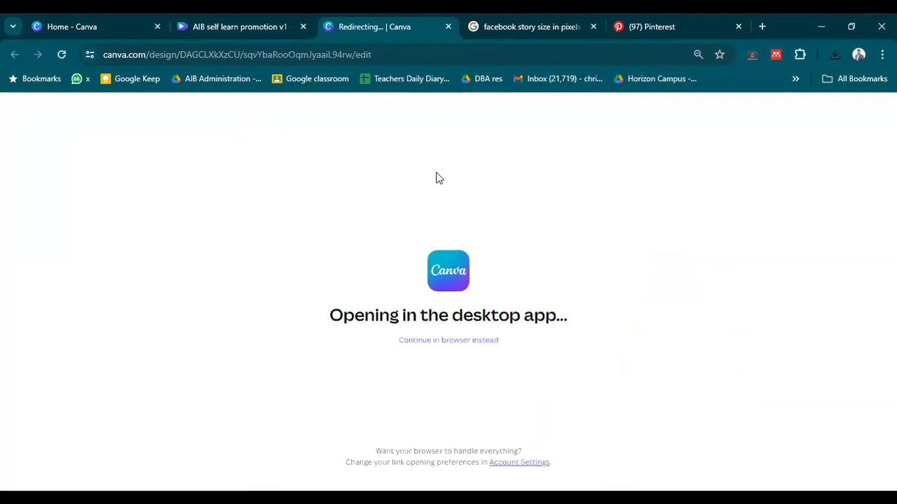
pyautogui.click(446, 341)
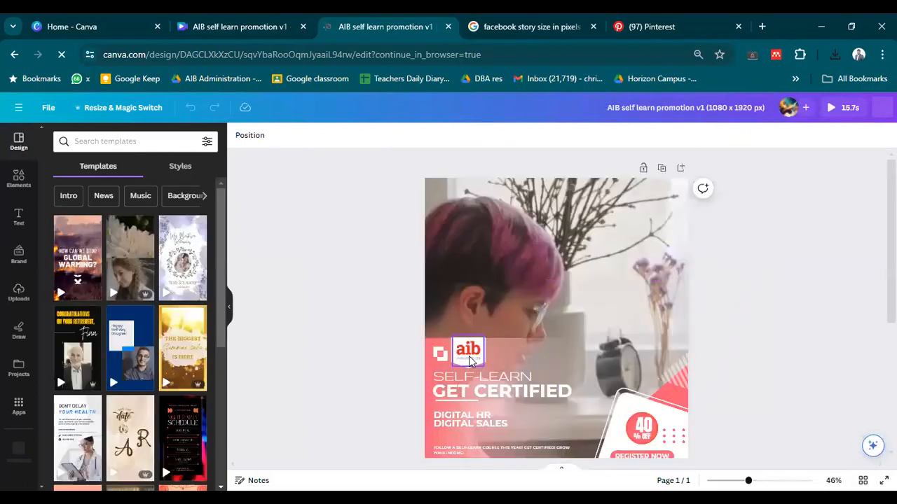
# Move the aib logo and its white banner shape down to the lower-left corner of the story page
pyautogui.click(468, 350)
pyautogui.click(499, 355)
pyautogui.moveTo(499, 355); pyautogui.dragTo(485, 394)
pyautogui.scroll(2, 454, 303)
pyautogui.scroll(3, 498, 332)
pyautogui.click(478, 362)
pyautogui.scroll(-4, 492, 395)
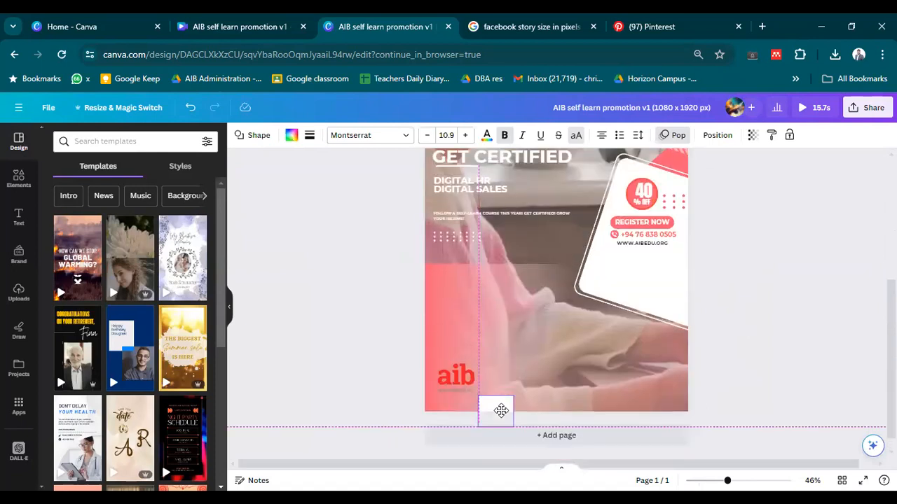
pyautogui.click(463, 377)
pyautogui.scroll(1, 463, 377)
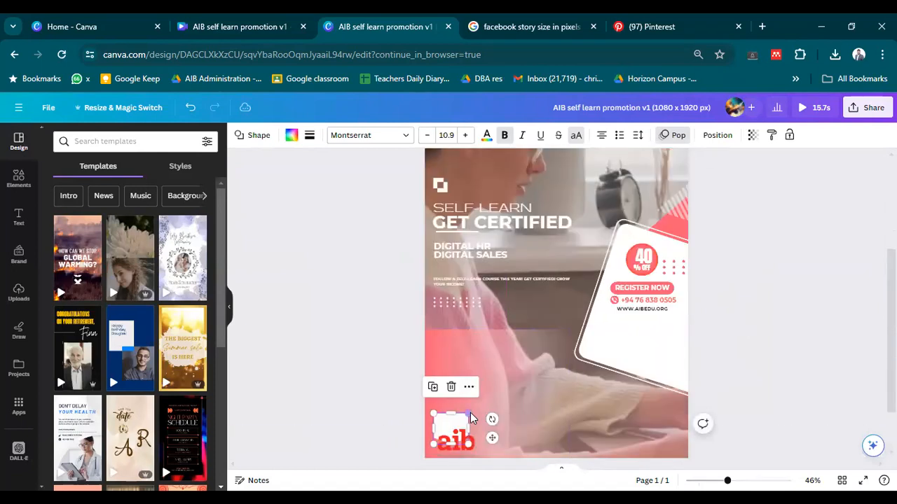
# Enlarge the white banner shape, rotate it so its point faces up, and fit it behind the aib logo at the page's bottom edge
pyautogui.moveTo(468, 446); pyautogui.dragTo(496, 458)
pyautogui.scroll(-1, 476, 421)
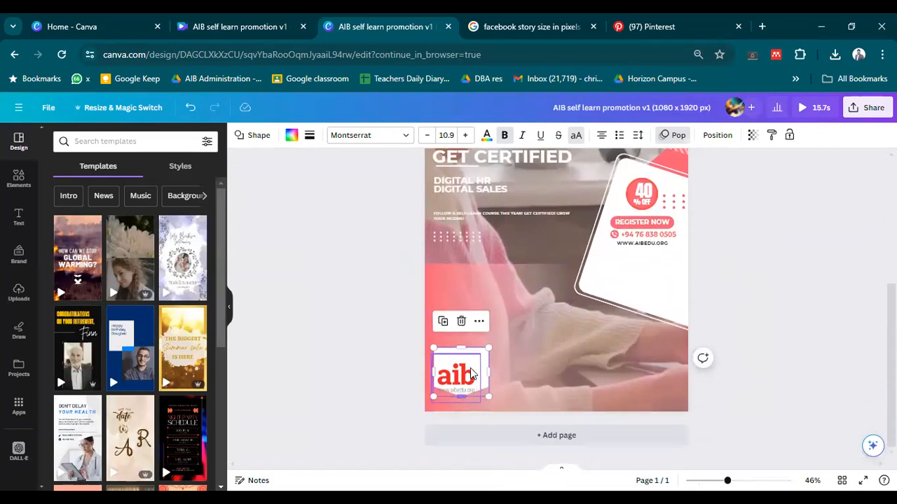
pyautogui.moveTo(482, 358); pyautogui.dragTo(485, 358)
pyautogui.moveTo(463, 420); pyautogui.dragTo(465, 306)
pyautogui.moveTo(468, 359); pyautogui.dragTo(516, 374)
pyautogui.moveTo(449, 382); pyautogui.dragTo(452, 397)
pyautogui.moveTo(522, 394); pyautogui.dragTo(461, 401)
pyautogui.click(386, 386)
# Enlarge the "Follow a self-learn course this year" text to about size 19.1 and move it to the upper part of the photo
pyautogui.scroll(3, 386, 386)
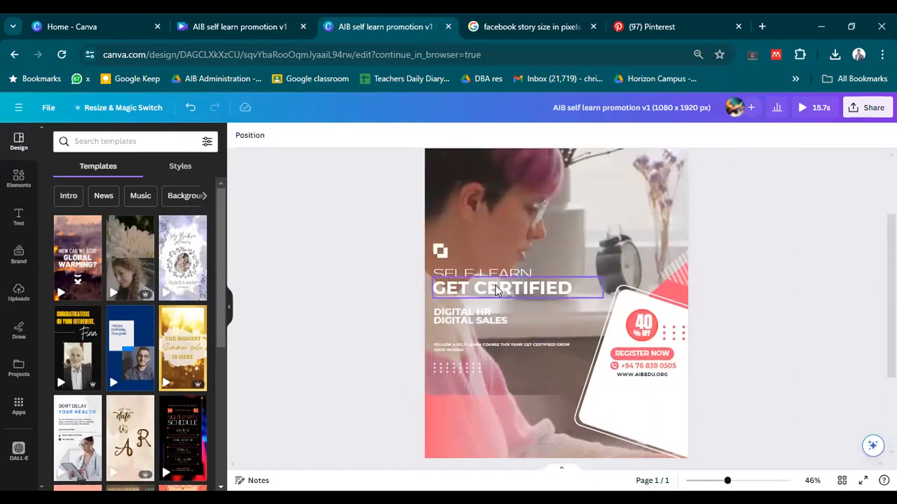
pyautogui.click(478, 359)
pyautogui.click(478, 357)
pyautogui.moveTo(579, 347); pyautogui.dragTo(604, 358)
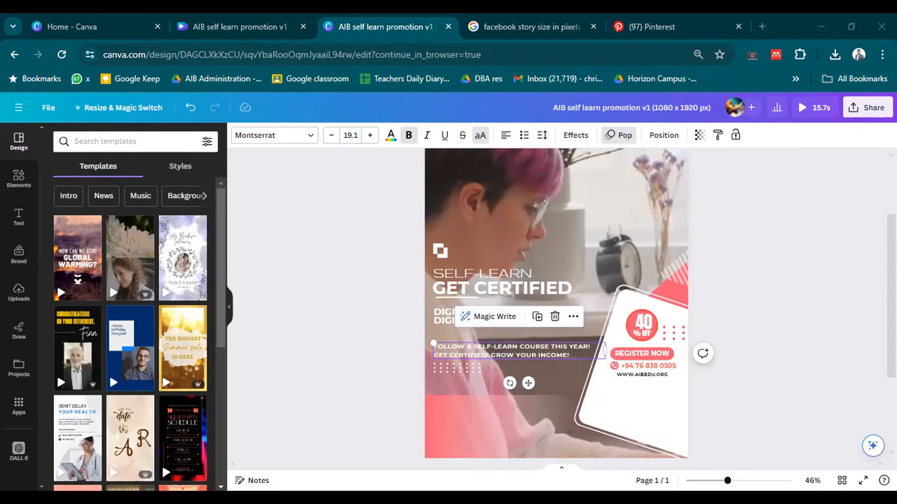
pyautogui.moveTo(477, 350); pyautogui.dragTo(574, 239)
# Move the SELF-LEARN and GET CERTIFIED headings and their underline down onto the pink panel above the aib logo
pyautogui.scroll(-2, 478, 379)
pyautogui.scroll(3, 483, 302)
pyautogui.click(494, 389)
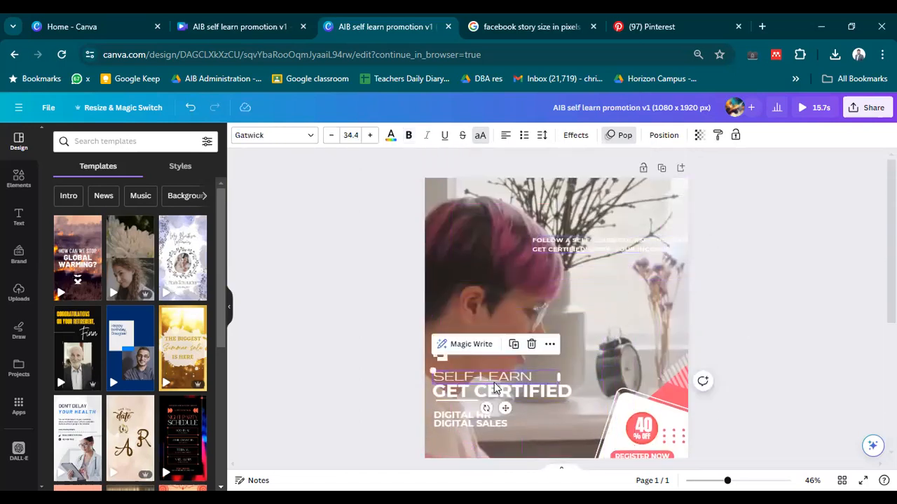
pyautogui.moveTo(379, 374); pyautogui.dragTo(445, 430)
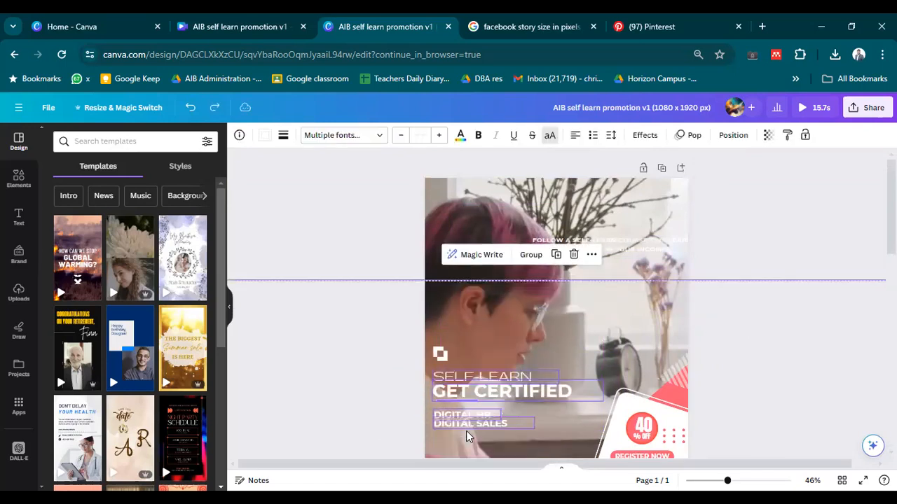
pyautogui.scroll(-1, 405, 412)
pyautogui.scroll(-2, 364, 372)
pyautogui.click(316, 321)
pyautogui.scroll(2, 330, 319)
pyautogui.moveTo(452, 309)
pyautogui.mouseDown()
pyautogui.moveTo(452, 367)
pyautogui.moveTo(463, 315)
pyautogui.moveTo(453, 316)
pyautogui.mouseUp()
pyautogui.scroll(-2, 452, 366)
pyautogui.moveTo(490, 194); pyautogui.dragTo(490, 333)
pyautogui.moveTo(467, 208); pyautogui.dragTo(462, 350)
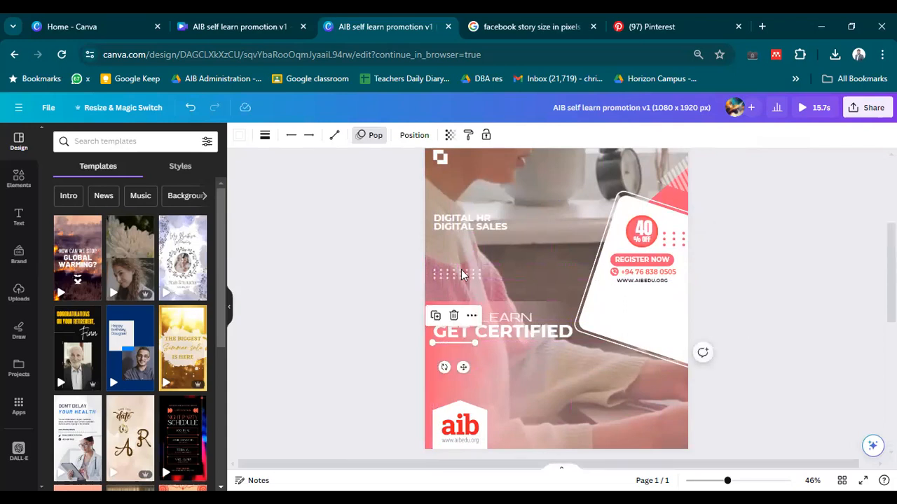
# Place the DIGITAL HR and DIGITAL SALES lines below the underline of the GET CERTIFIED heading
pyautogui.moveTo(463, 222); pyautogui.dragTo(454, 349)
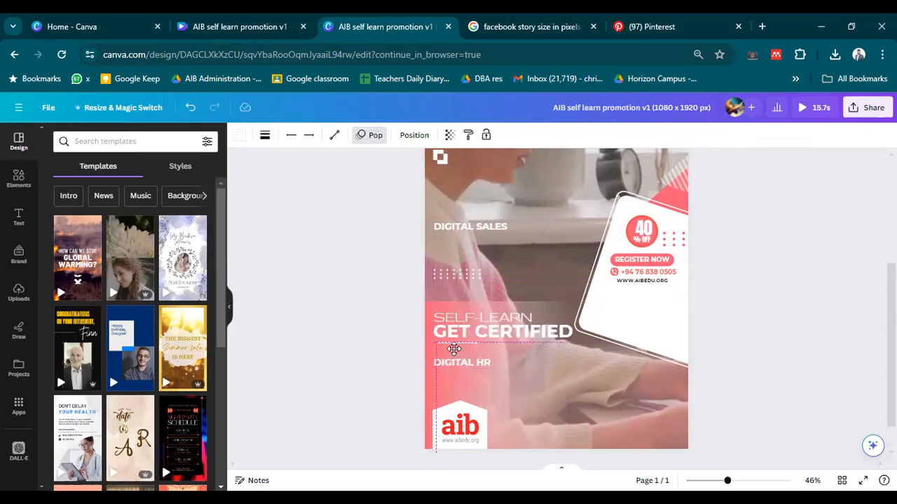
pyautogui.moveTo(454, 349); pyautogui.dragTo(456, 349)
pyautogui.scroll(1, 489, 295)
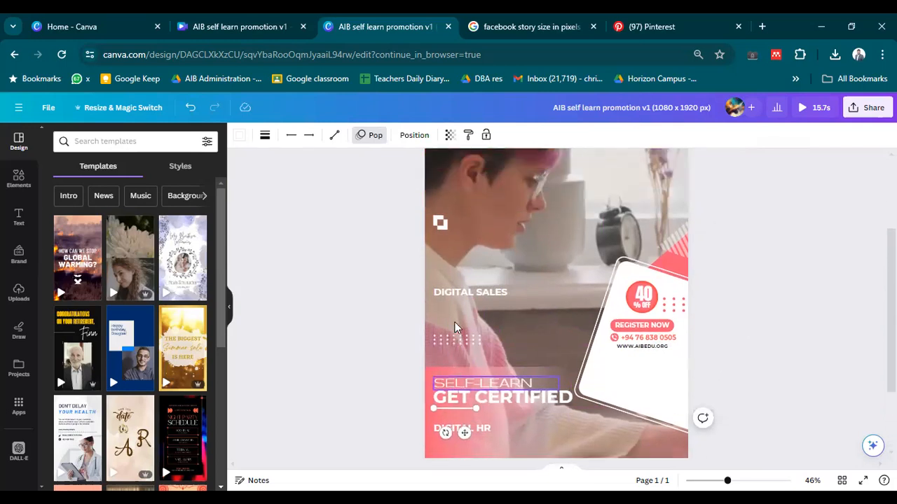
pyautogui.moveTo(489, 295); pyautogui.dragTo(489, 369)
pyautogui.press('Down')
pyautogui.press('Down')
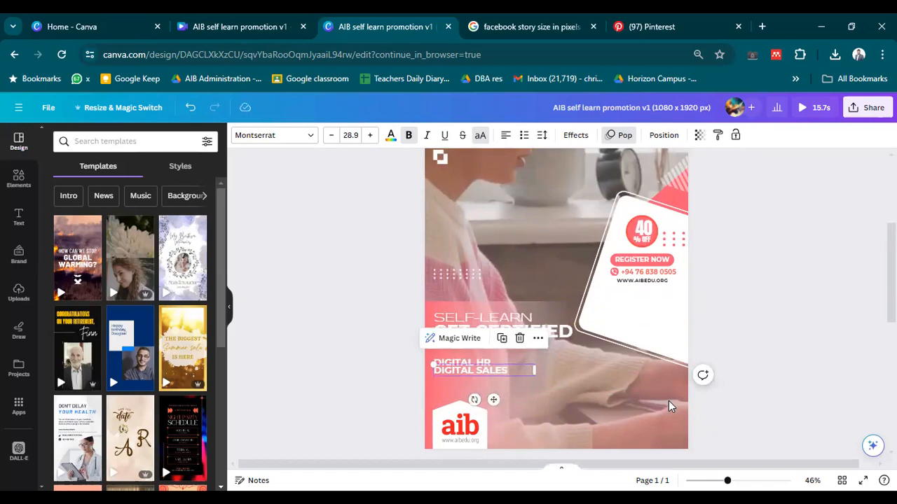
# Move the website and phone lines to the lower part of the white panel and place the enlarged REGISTER NOW label above them
pyautogui.click(716, 232)
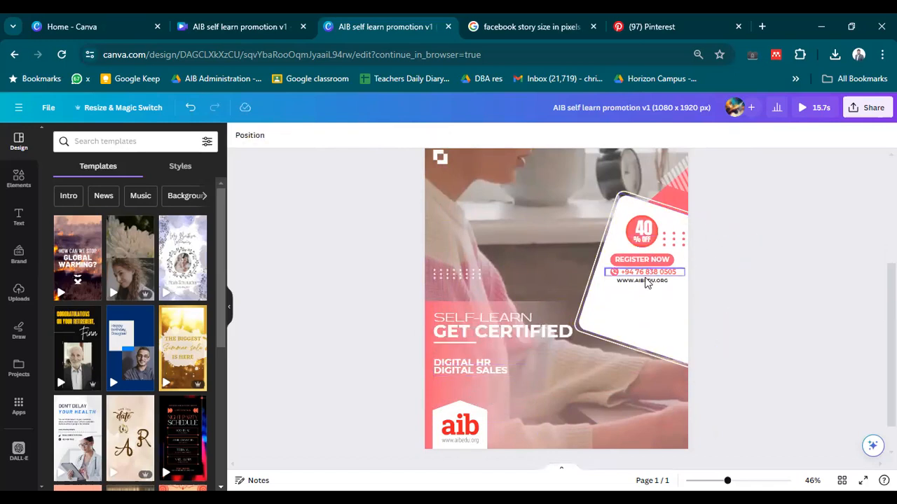
pyautogui.moveTo(638, 280); pyautogui.dragTo(655, 326)
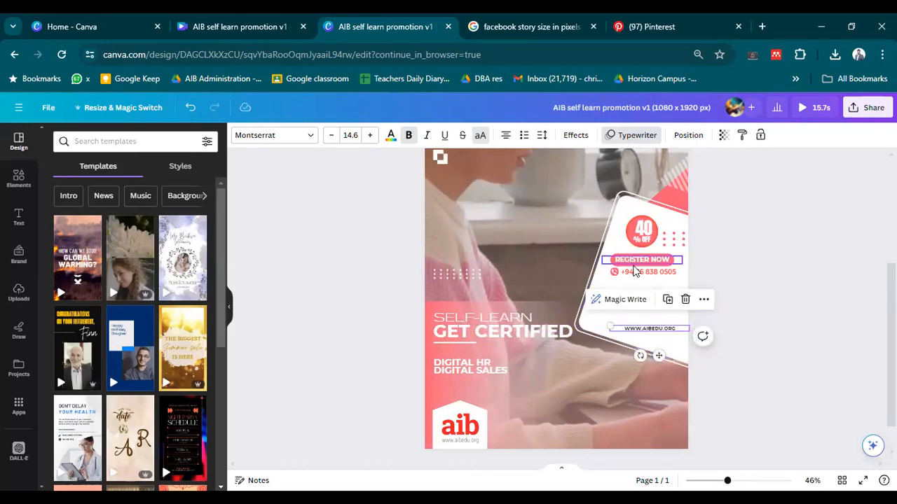
pyautogui.click(635, 272)
pyautogui.moveTo(635, 272); pyautogui.dragTo(636, 316)
pyautogui.moveTo(612, 300); pyautogui.dragTo(618, 318)
pyautogui.click(639, 263)
pyautogui.moveTo(640, 263); pyautogui.dragTo(646, 292)
# Delete the pink circle of the 40 % OFF badge, keeping the orange-red circle and the badge text
pyautogui.click(649, 229)
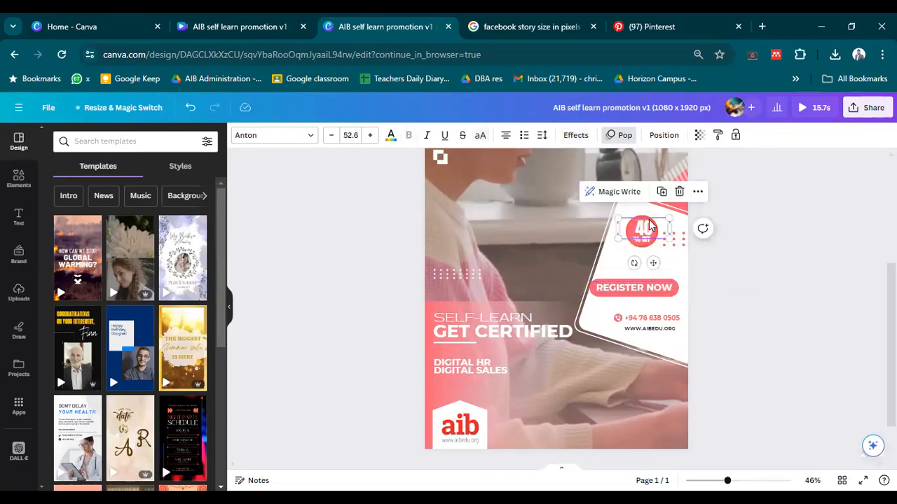
pyautogui.click(640, 242)
pyautogui.moveTo(640, 242)
pyautogui.mouseDown()
pyautogui.moveTo(653, 274)
pyautogui.moveTo(660, 267)
pyautogui.moveTo(649, 239)
pyautogui.moveTo(614, 259)
pyautogui.moveTo(642, 234)
pyautogui.moveTo(644, 259)
pyautogui.moveTo(626, 246)
pyautogui.mouseUp()
pyautogui.click(638, 243)
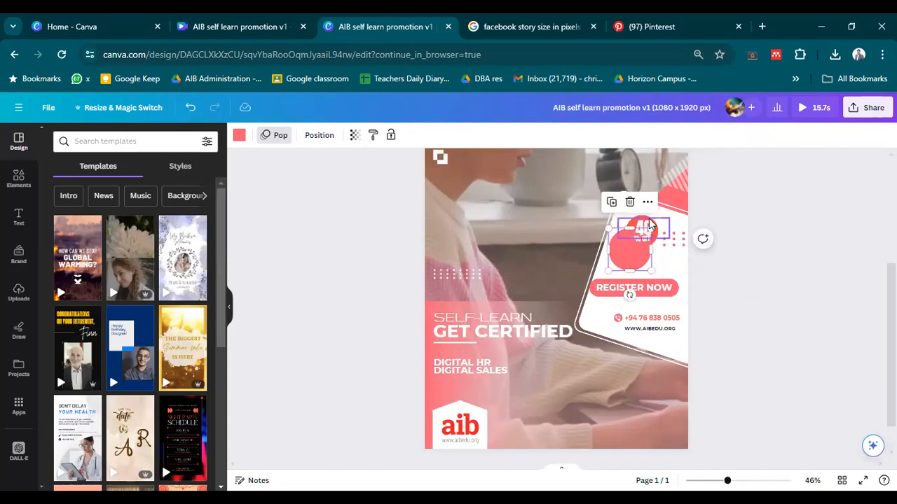
pyautogui.click(646, 222)
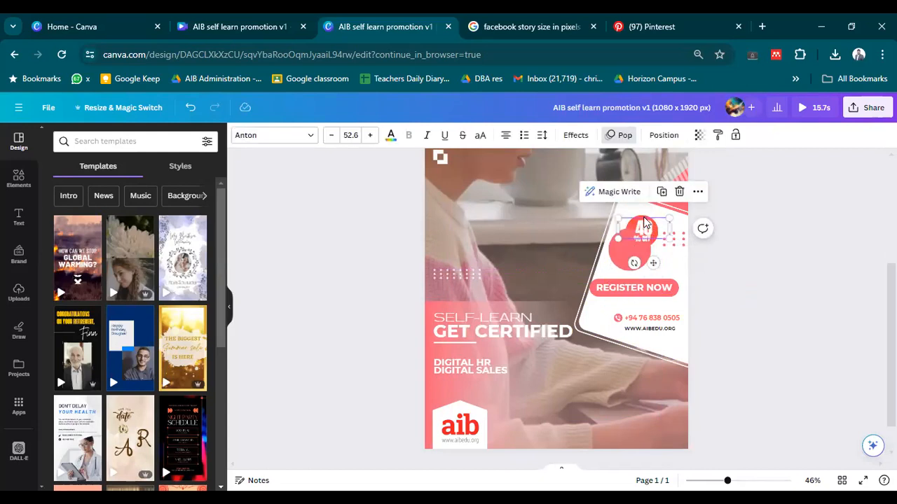
pyautogui.click(626, 259)
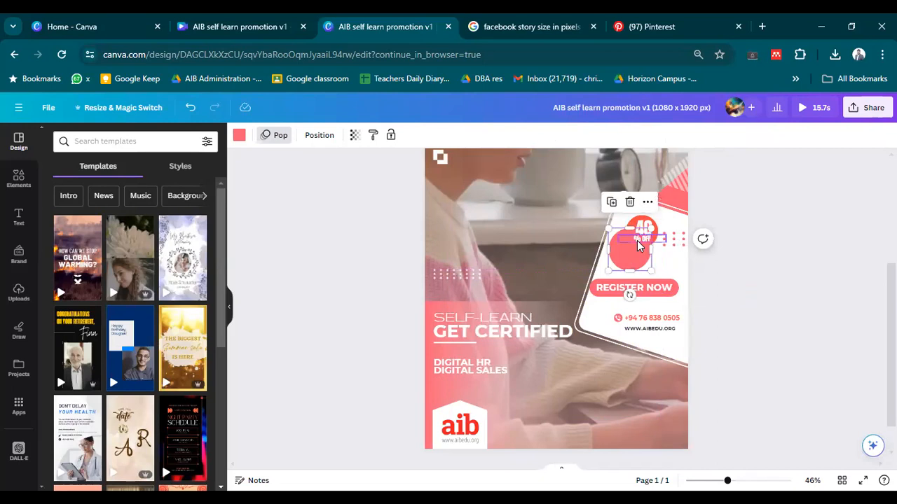
pyautogui.press('Delete')
# Move the 40 and % OFF texts and the orange-red circle down and centre them together above the REGISTER NOW label
pyautogui.moveTo(646, 225); pyautogui.dragTo(630, 263)
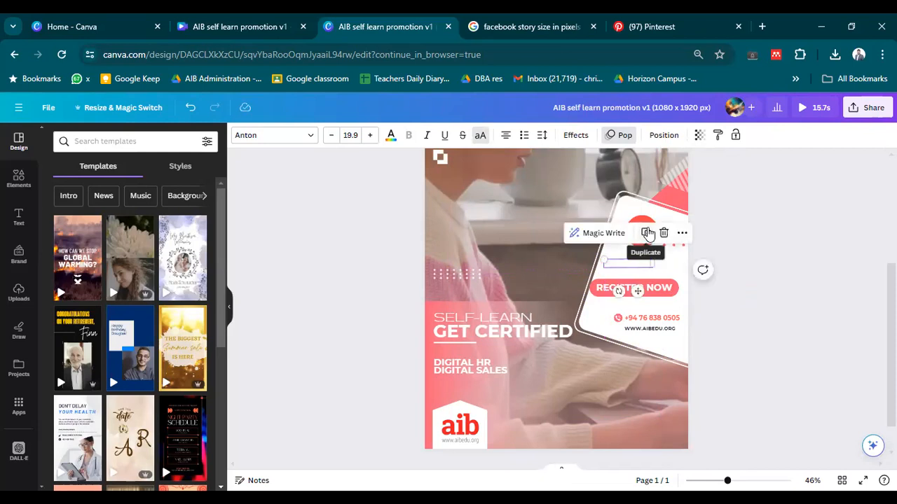
pyautogui.moveTo(642, 216); pyautogui.dragTo(629, 255)
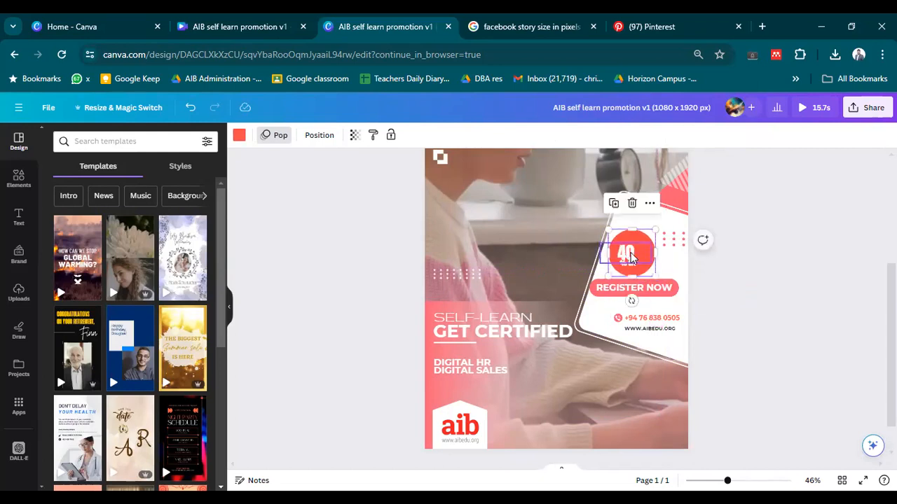
pyautogui.click(716, 261)
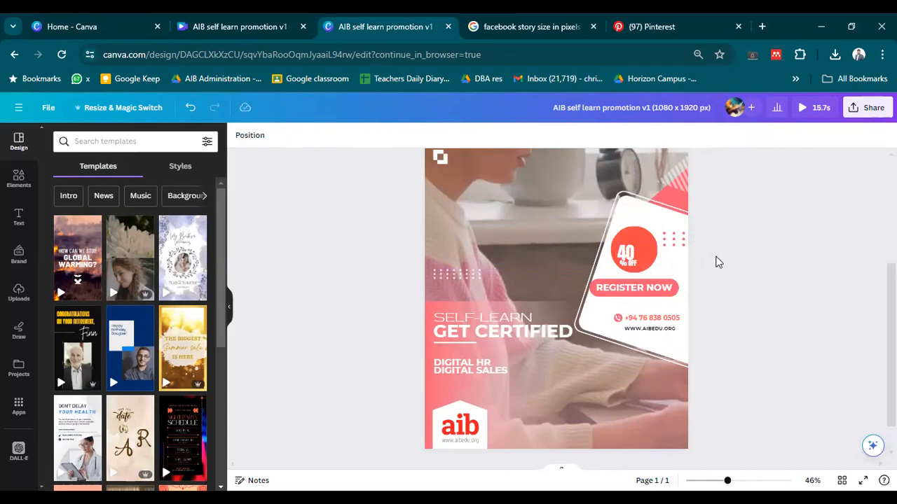
pyautogui.moveTo(630, 252)
pyautogui.mouseDown()
pyautogui.moveTo(637, 243)
pyautogui.moveTo(670, 246)
pyautogui.moveTo(635, 244)
pyautogui.moveTo(670, 263)
pyautogui.moveTo(634, 248)
pyautogui.moveTo(640, 262)
pyautogui.mouseUp()
pyautogui.click(734, 300)
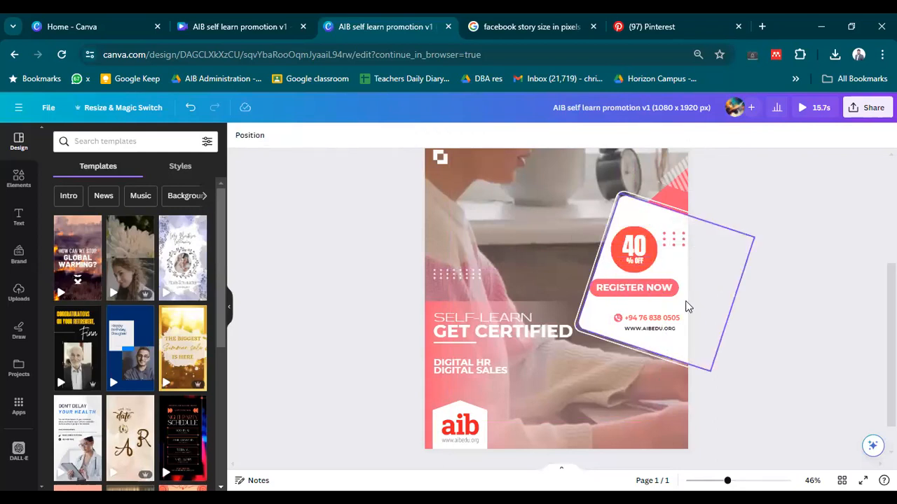
# Move the "Follow a self-learn course this year!" text down between the DIGITAL SALES line and the aib logo
pyautogui.scroll(2, 733, 267)
pyautogui.scroll(1, 731, 238)
pyautogui.scroll(-1, 729, 240)
pyautogui.scroll(3, 715, 240)
pyautogui.moveTo(634, 233); pyautogui.dragTo(492, 383)
pyautogui.scroll(-3, 617, 286)
pyautogui.click(432, 359)
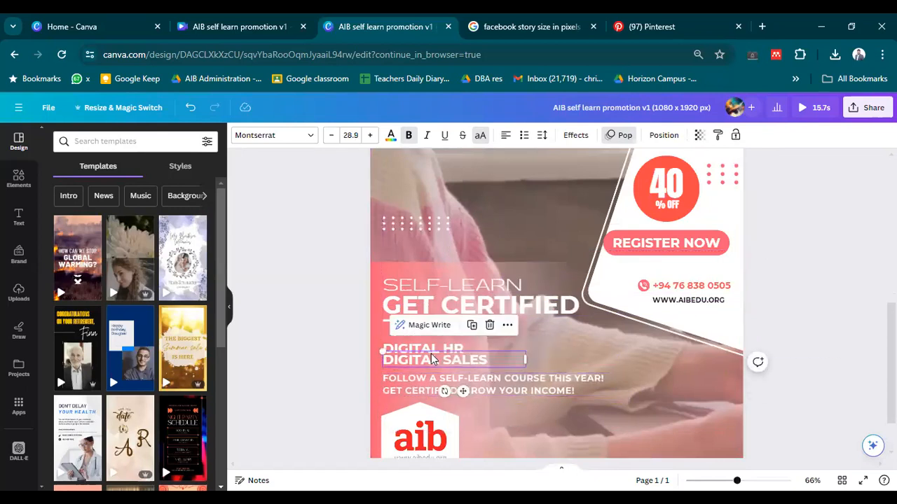
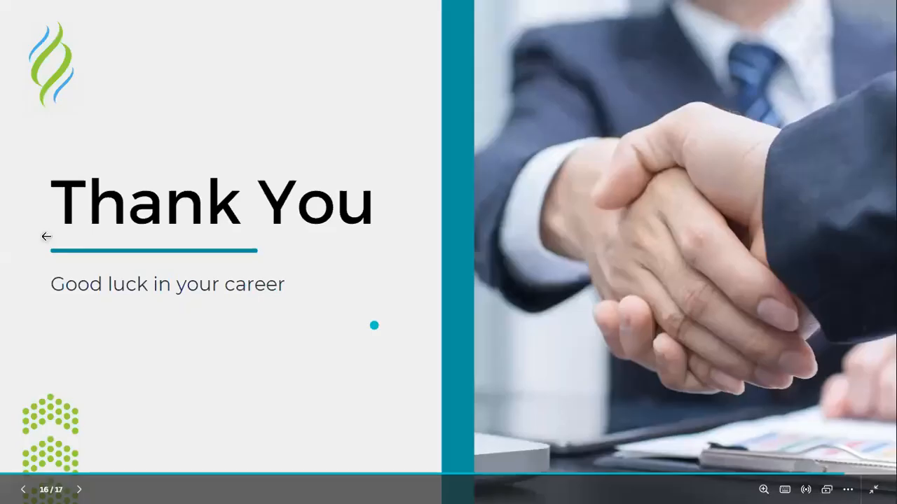
# Review the Assessment, Thank You and Key contacts slides of the CANVA workshop session, and exit the full-screen presentation
pyautogui.click(47, 236)
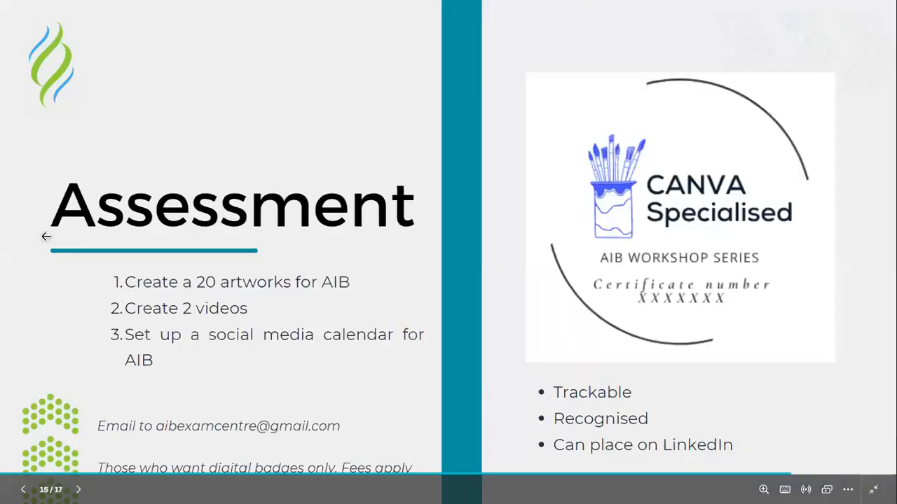
pyautogui.click(830, 282)
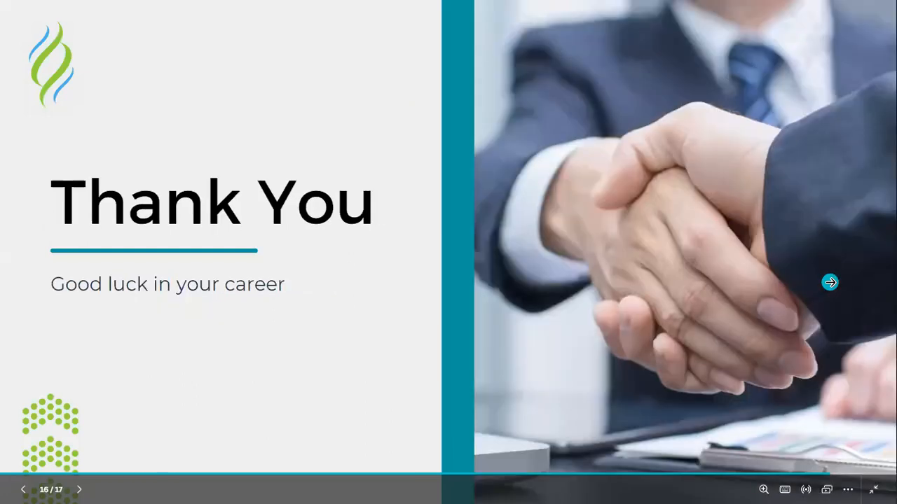
pyautogui.click(830, 282)
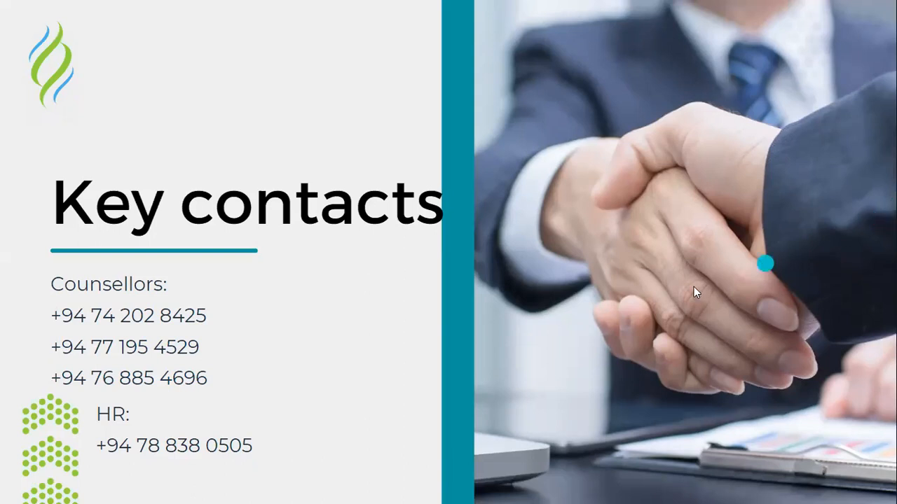
pyautogui.press('Escape')
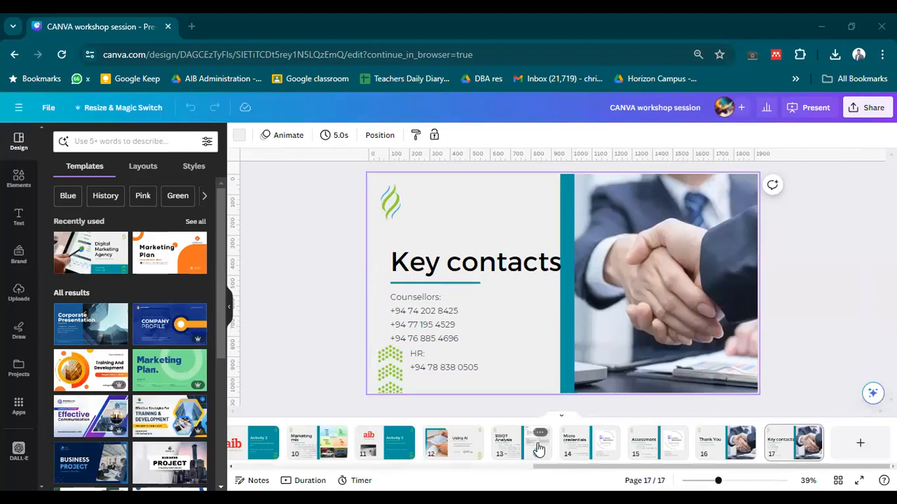
# Look through the pages of the CANVA workshop session presentation and stop at the Branding page
pyautogui.click(510, 460)
pyautogui.click(433, 455)
pyautogui.press('Left')
pyautogui.press('Left')
pyautogui.press('Left')
pyautogui.press('Left')
pyautogui.press('Left')
pyautogui.press('Left')
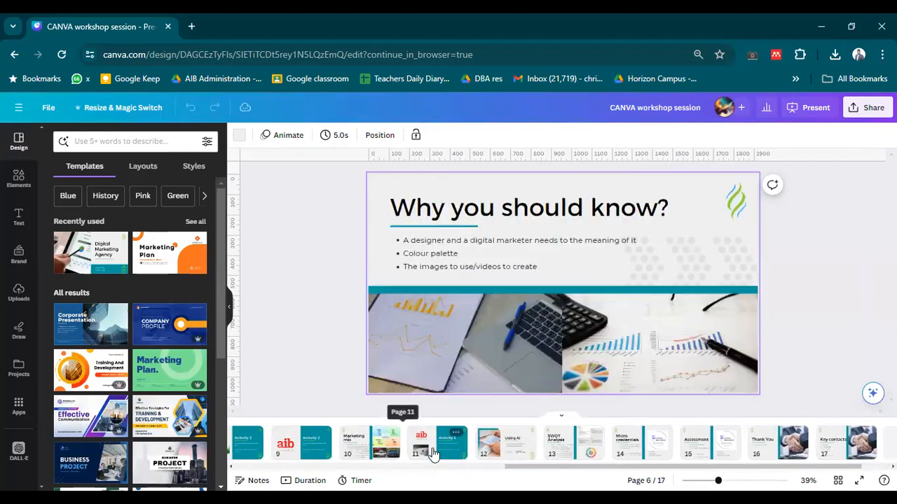
pyautogui.press('Right')
pyautogui.press('Right')
pyautogui.press('Right')
pyautogui.press('Right')
pyautogui.press('Right')
pyautogui.press('Right')
pyautogui.press('Right')
pyautogui.press('Right')
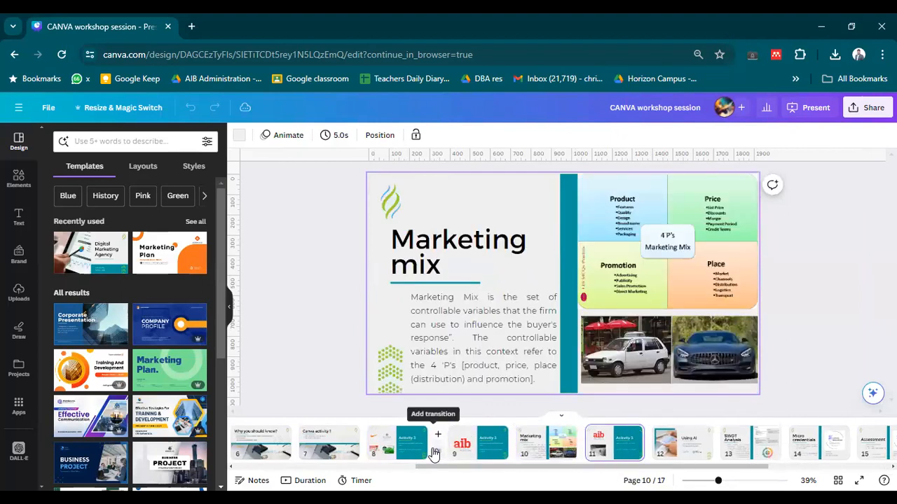
pyautogui.press('Right')
pyautogui.press('Right')
pyautogui.press('Left')
pyautogui.press('Left')
pyautogui.press('Left')
pyautogui.press('Left')
pyautogui.press('Left')
pyautogui.press('Left')
pyautogui.press('Left')
pyautogui.press('Left')
pyautogui.press('Left')
pyautogui.press('Left')
pyautogui.press('Left')
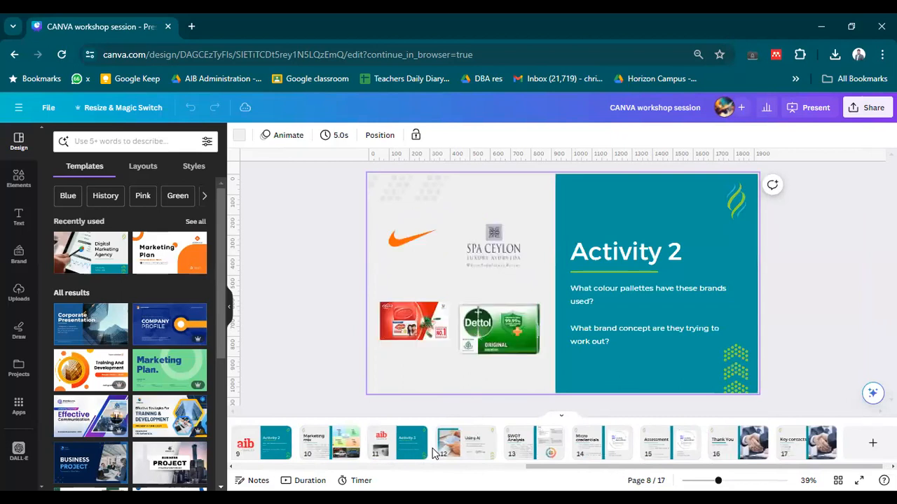
pyautogui.press('Left')
pyautogui.press('Left')
pyautogui.press('Left')
pyautogui.press('Left')
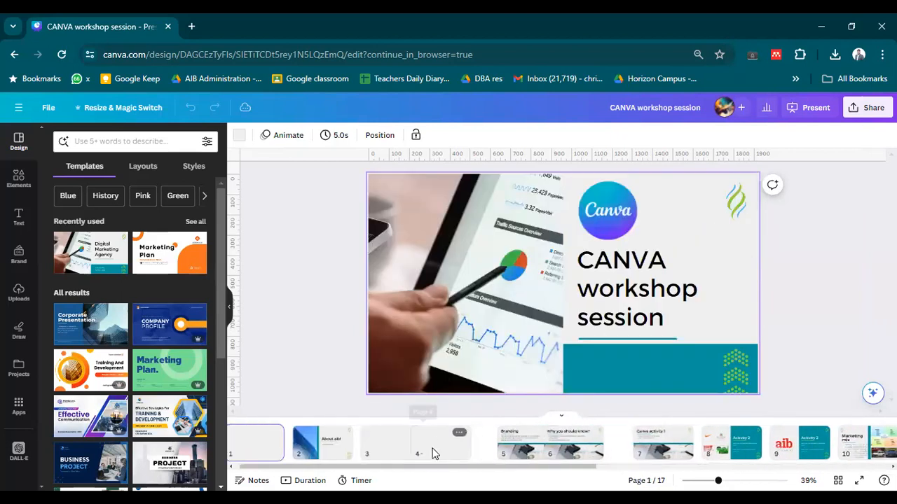
pyautogui.press('Right')
pyautogui.press('Right')
pyautogui.press('Right')
pyautogui.press('Right')
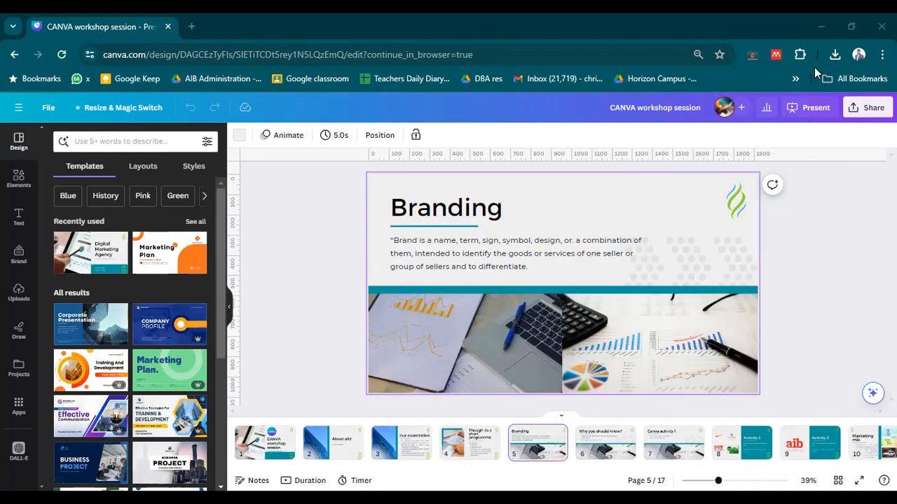
# Open the design's sharing settings and show the access choices for the collaboration link
pyautogui.click(867, 107)
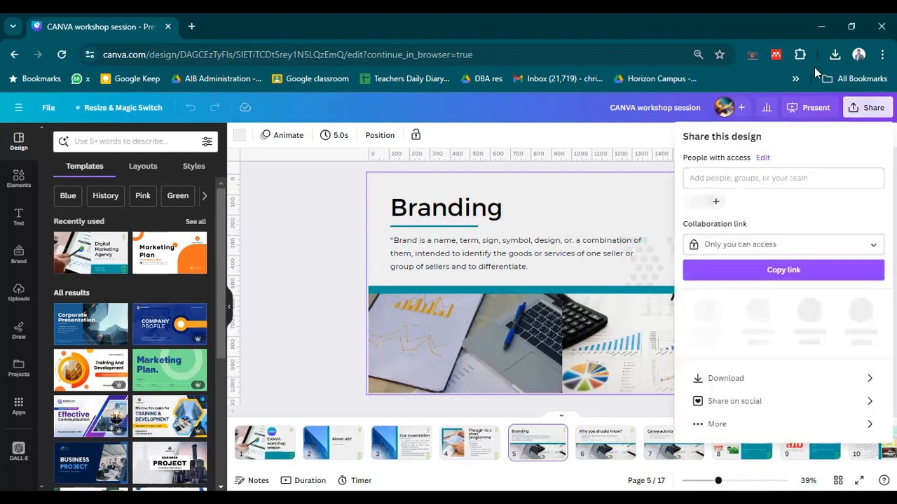
pyautogui.click(805, 259)
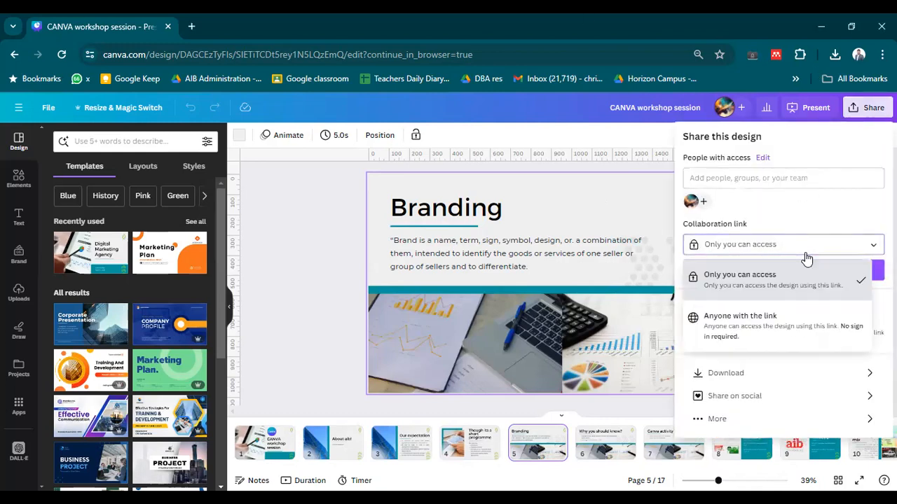